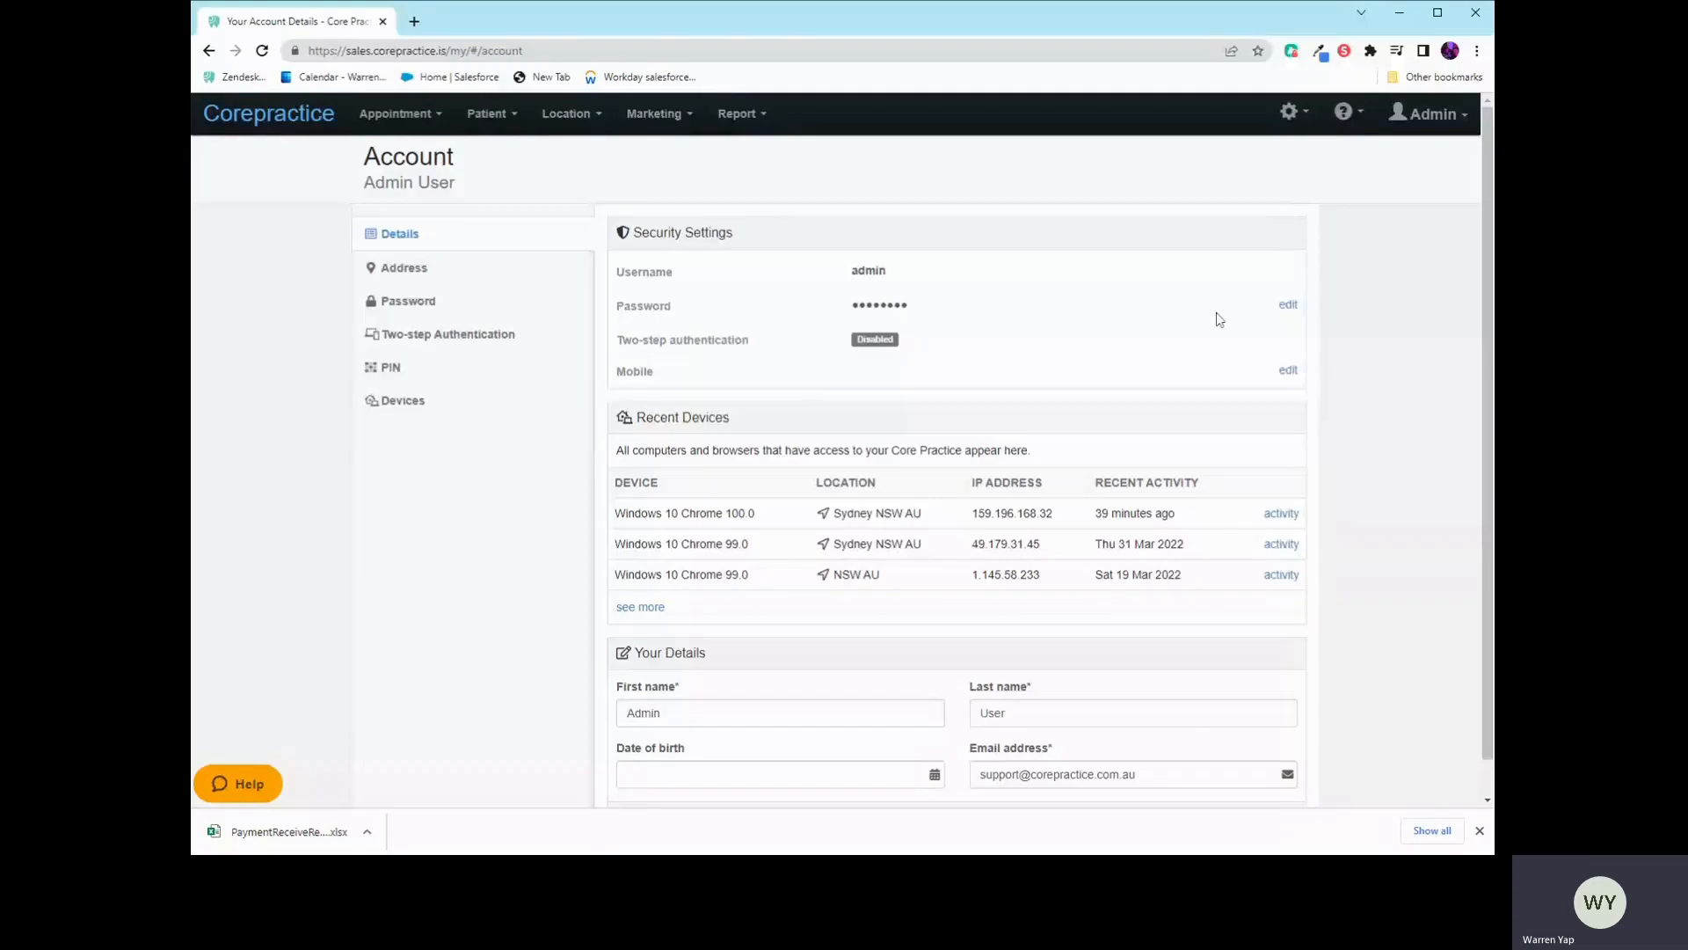
- Open the details of the business listed on page 2 of the Businesses list in the site settings
{"action": "left_click", "coordinate": [1289, 112]}
{"action": "left_click", "coordinate": [1273, 305]}
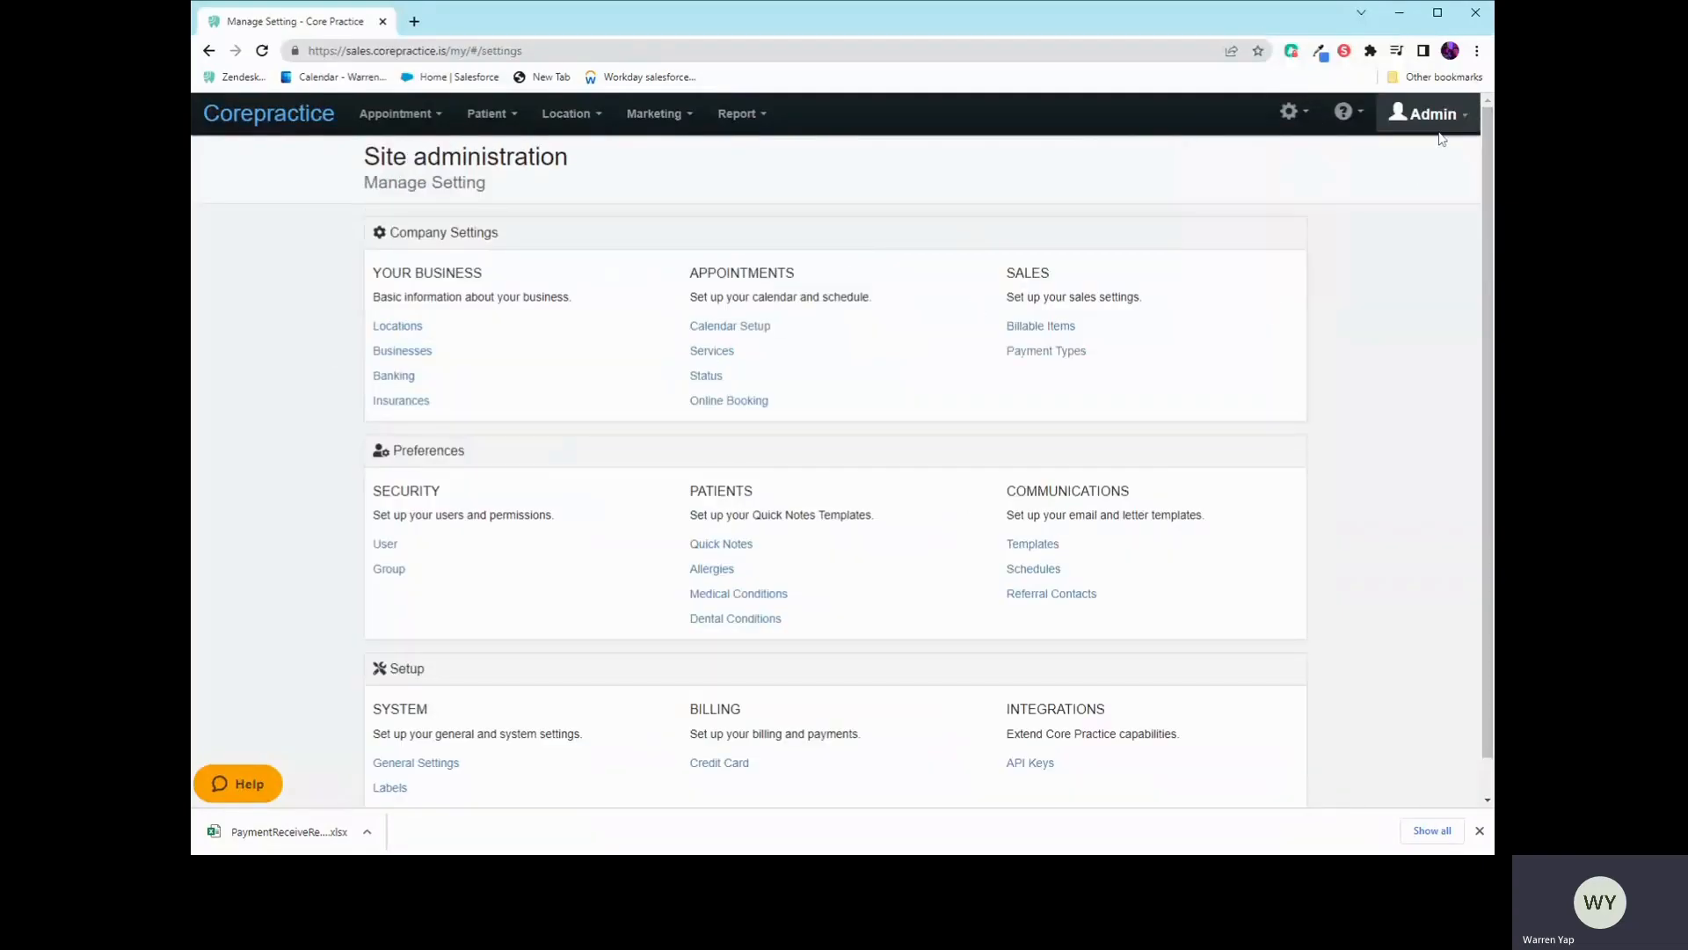
{"action": "left_click", "coordinate": [1289, 111]}
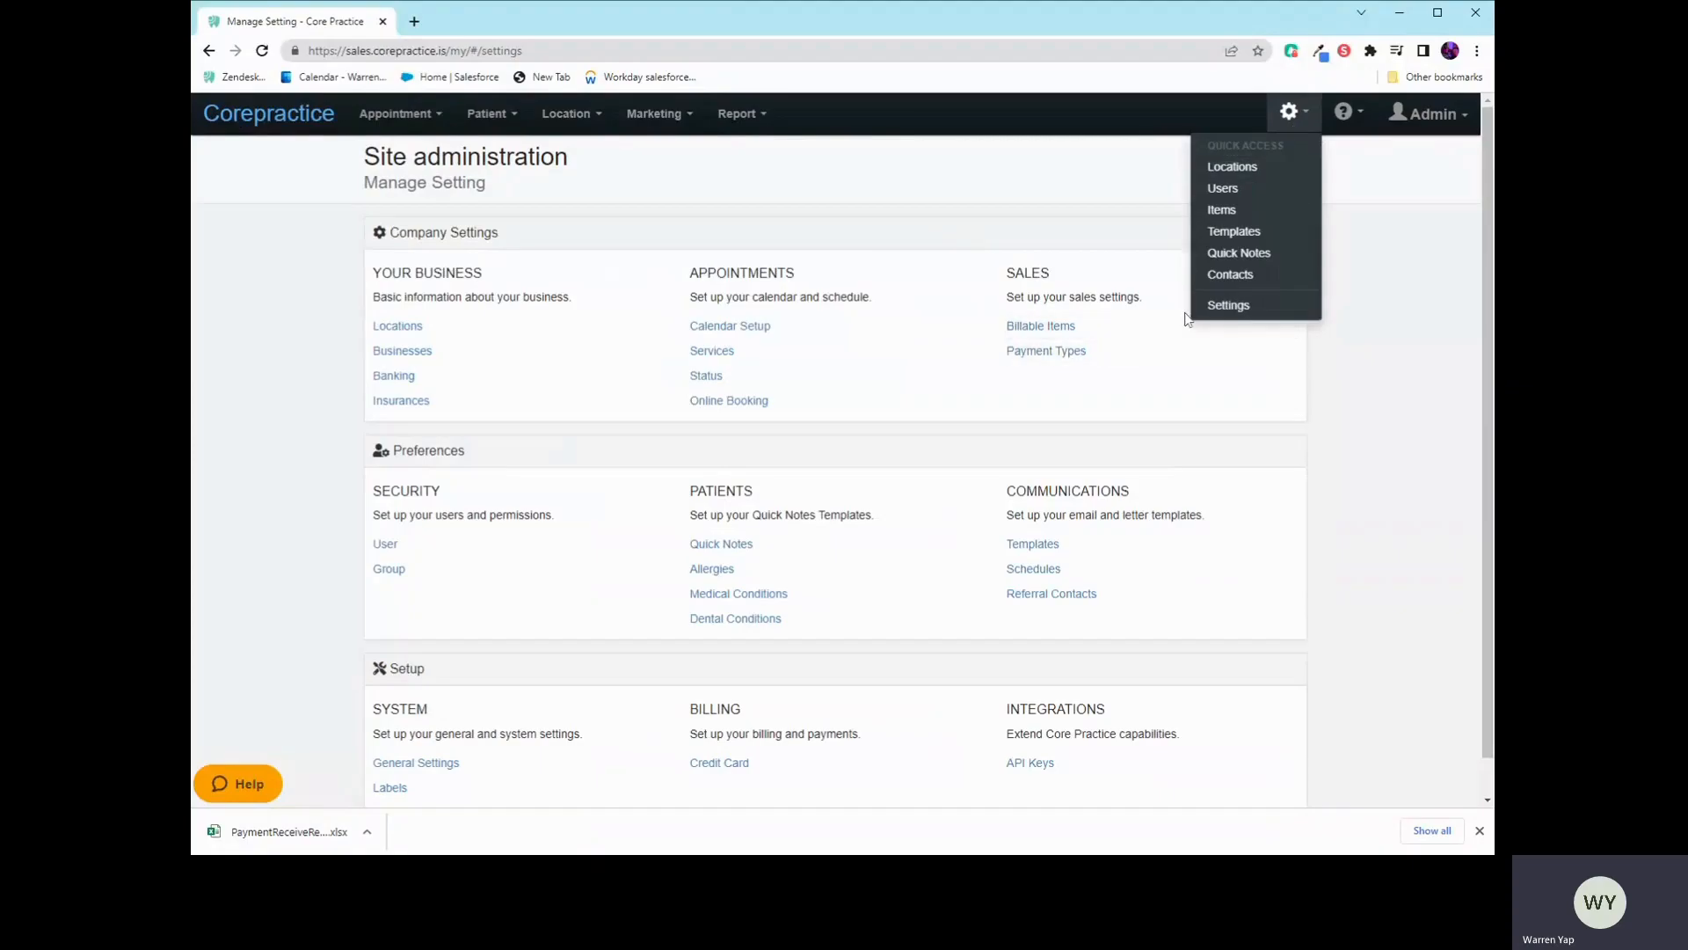
{"action": "left_click", "coordinate": [378, 351]}
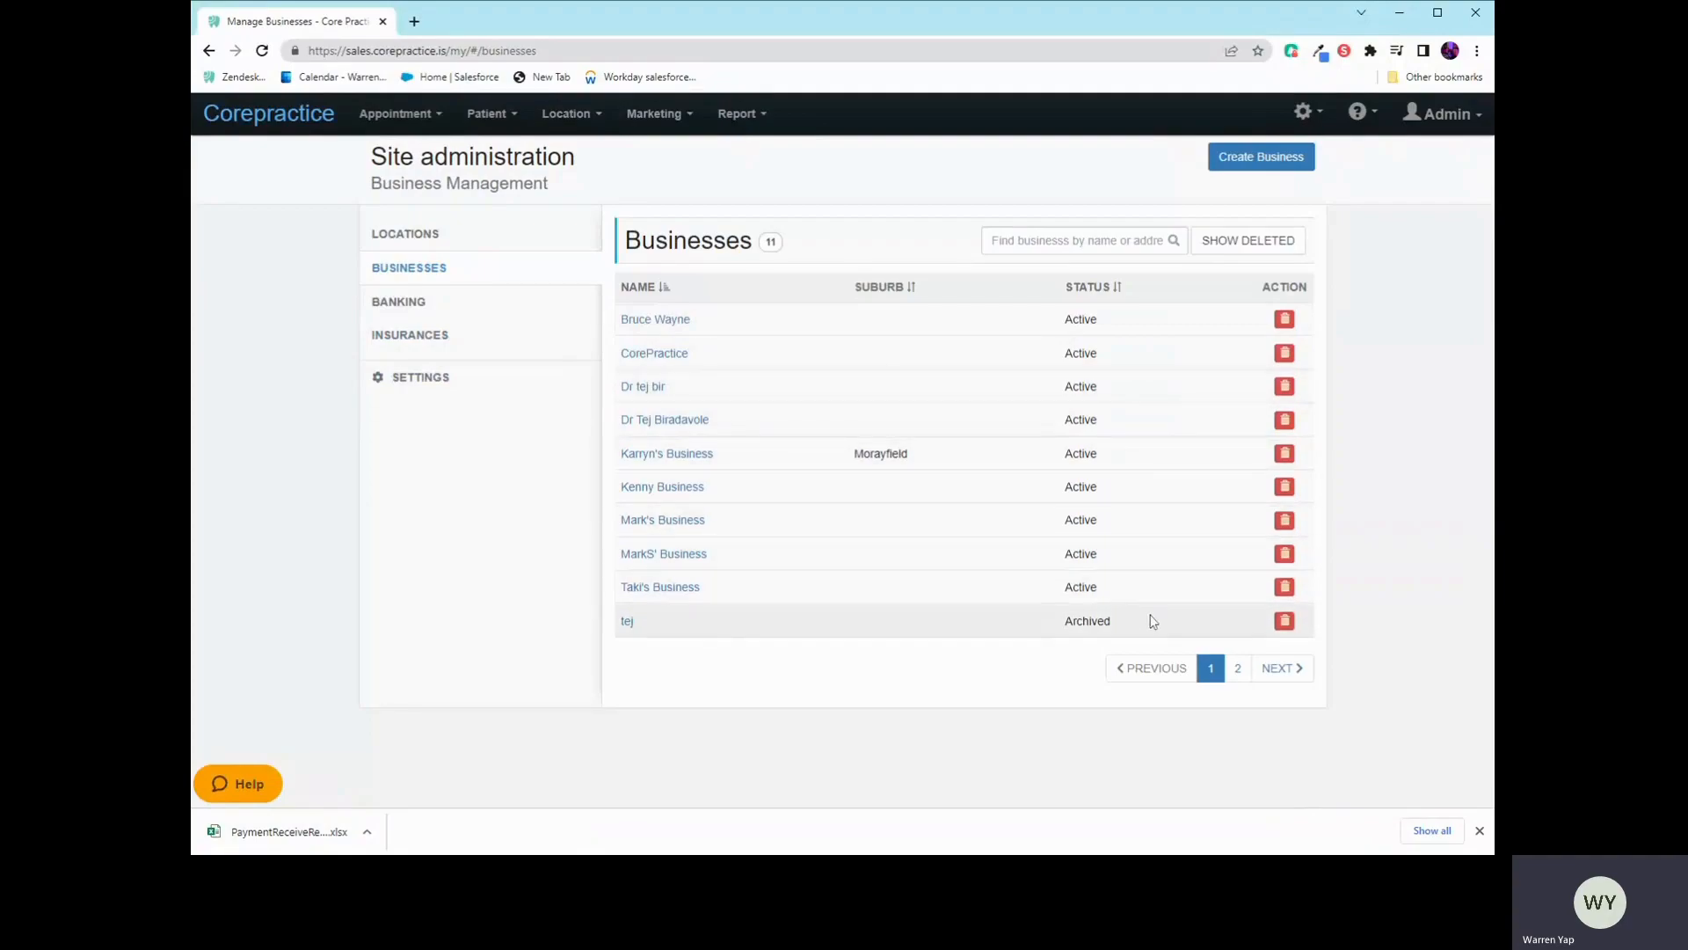
{"action": "left_click", "coordinate": [1236, 681]}
{"action": "left_click", "coordinate": [701, 321]}
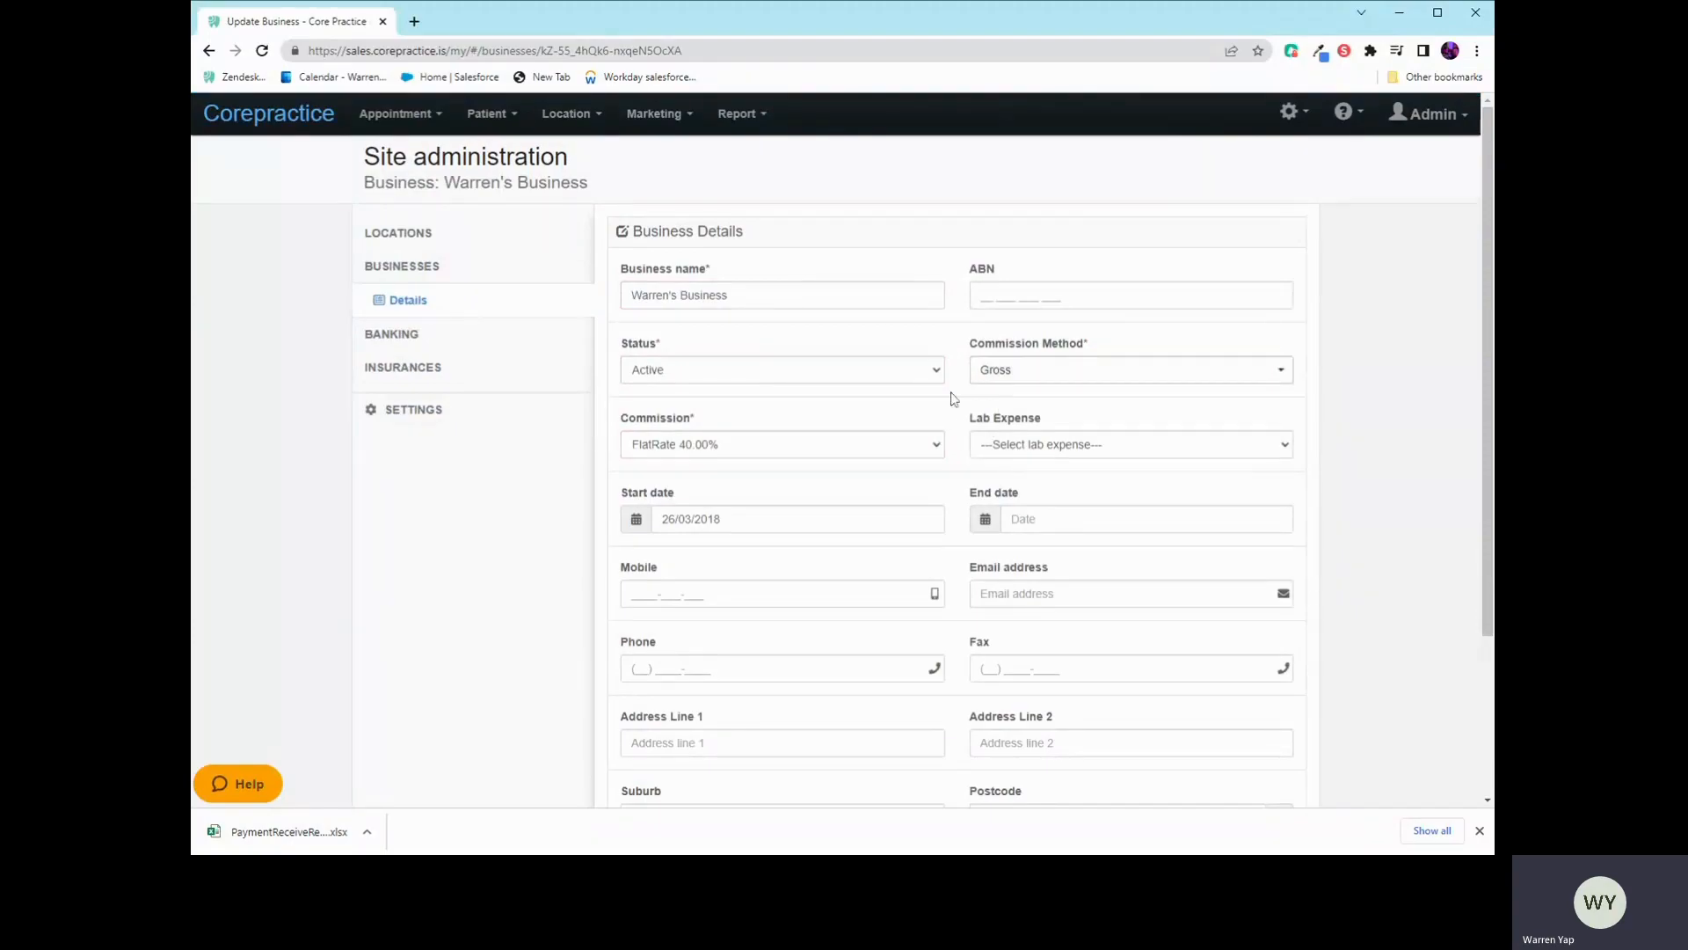
- Review the business's commission method, commission and lab expense options, and leave its details without saving
{"action": "left_click", "coordinate": [991, 367]}
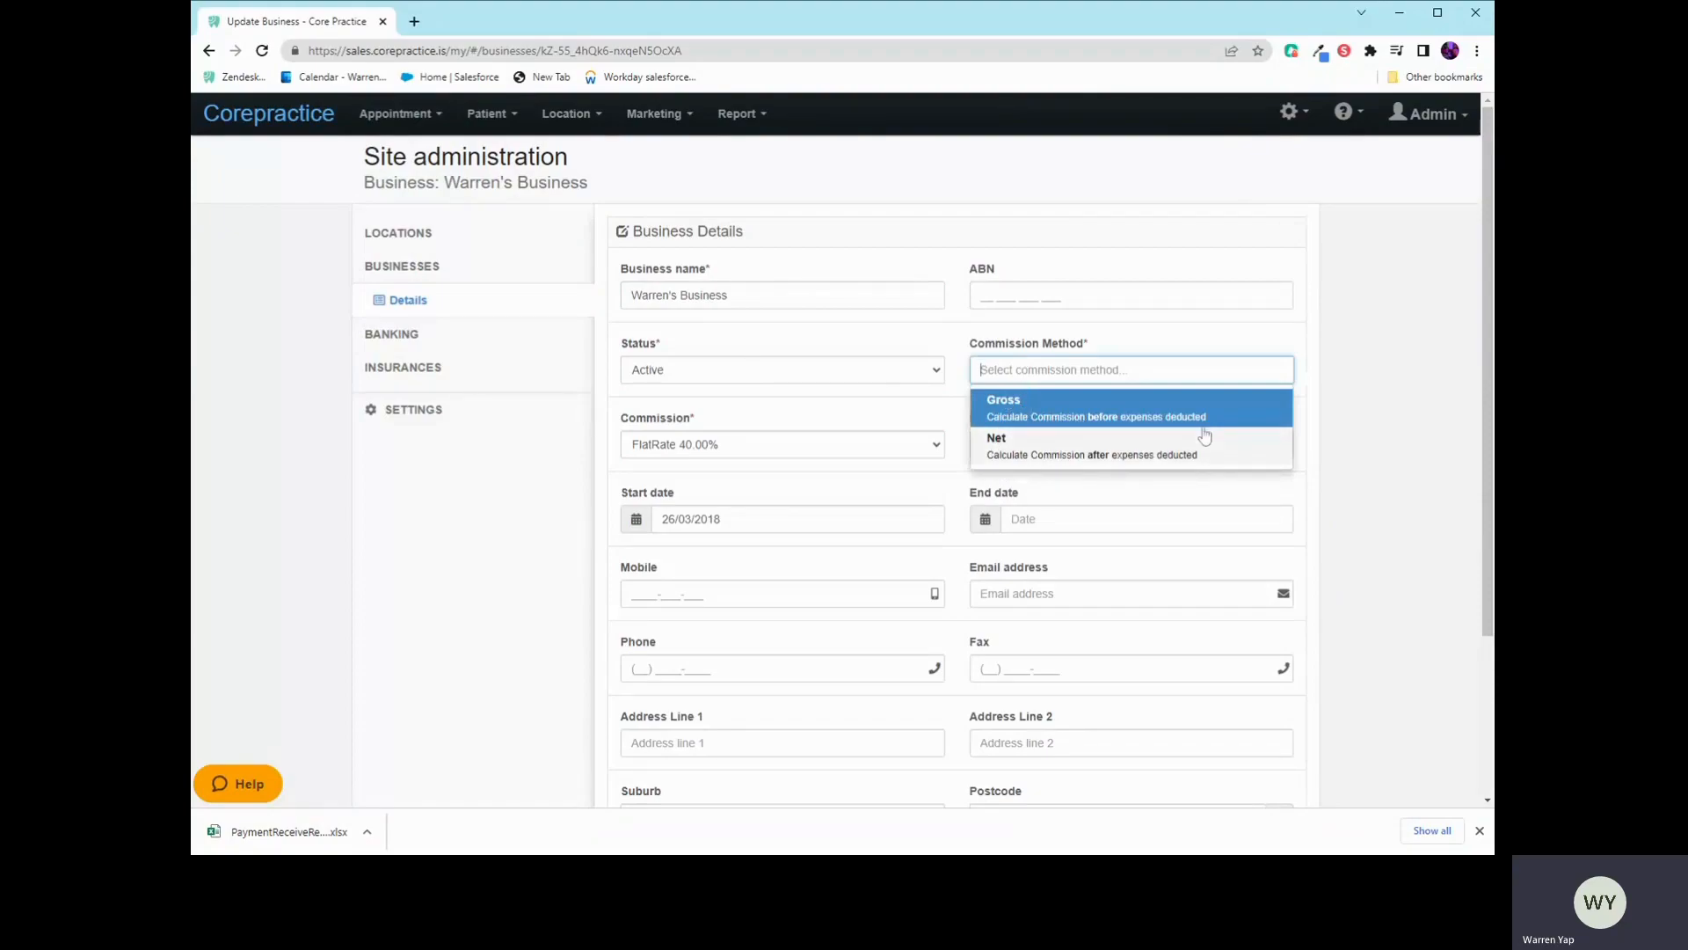
{"action": "left_click", "coordinate": [932, 442]}
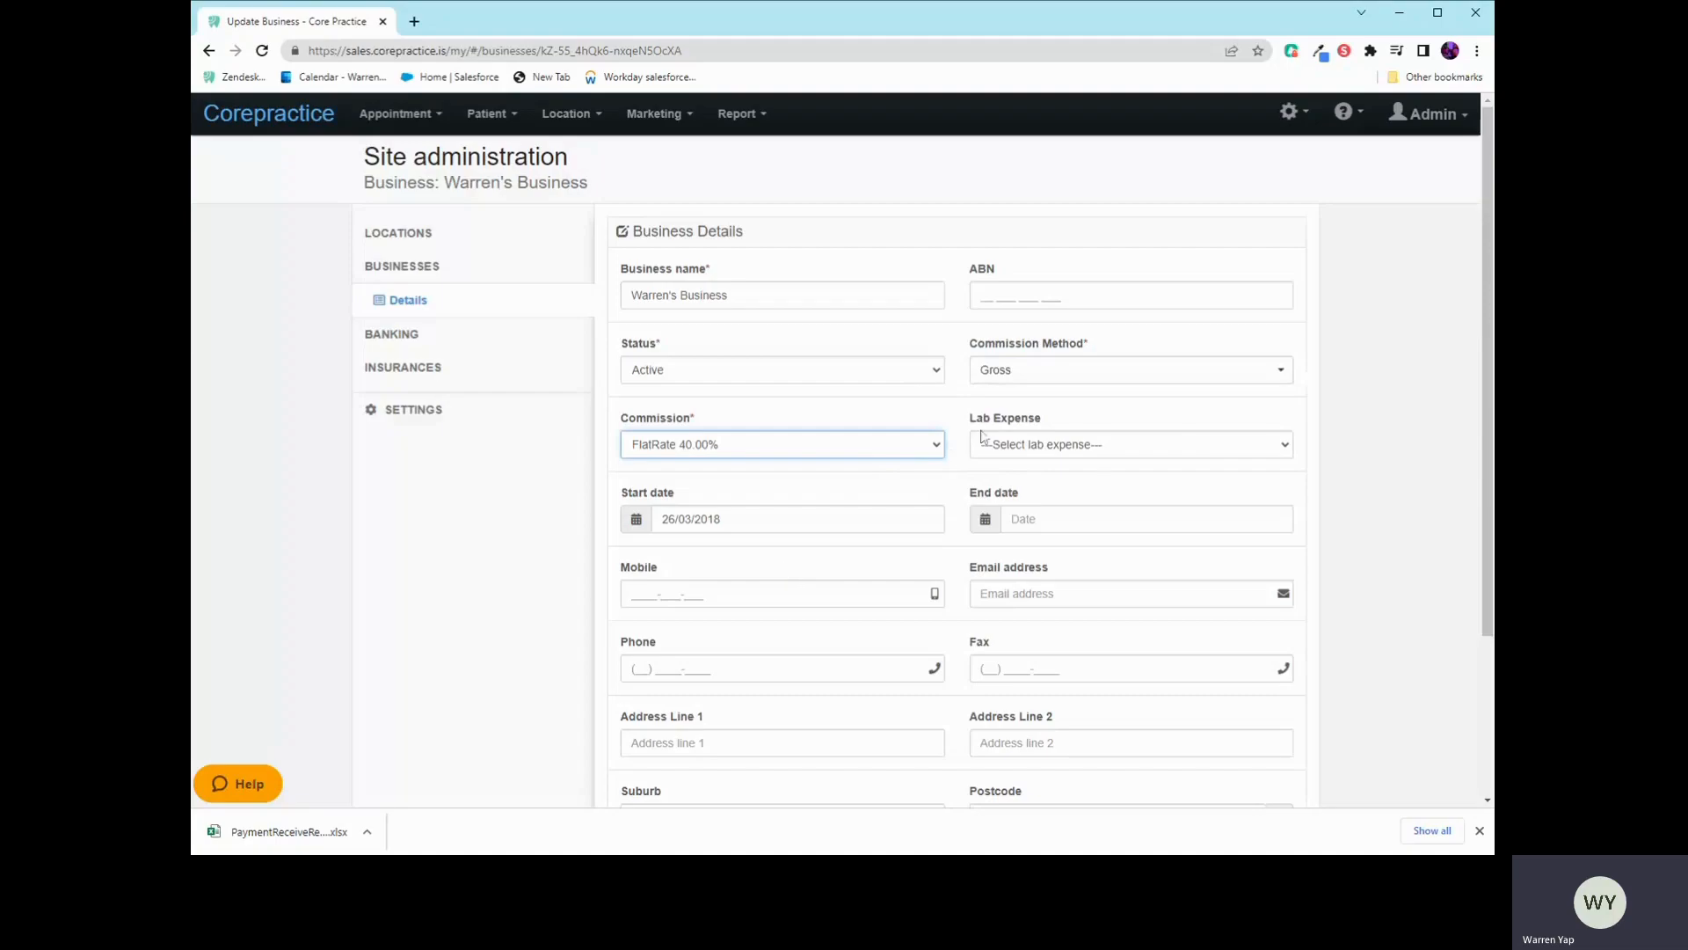
{"action": "left_click", "coordinate": [957, 410]}
{"action": "left_click", "coordinate": [1085, 453]}
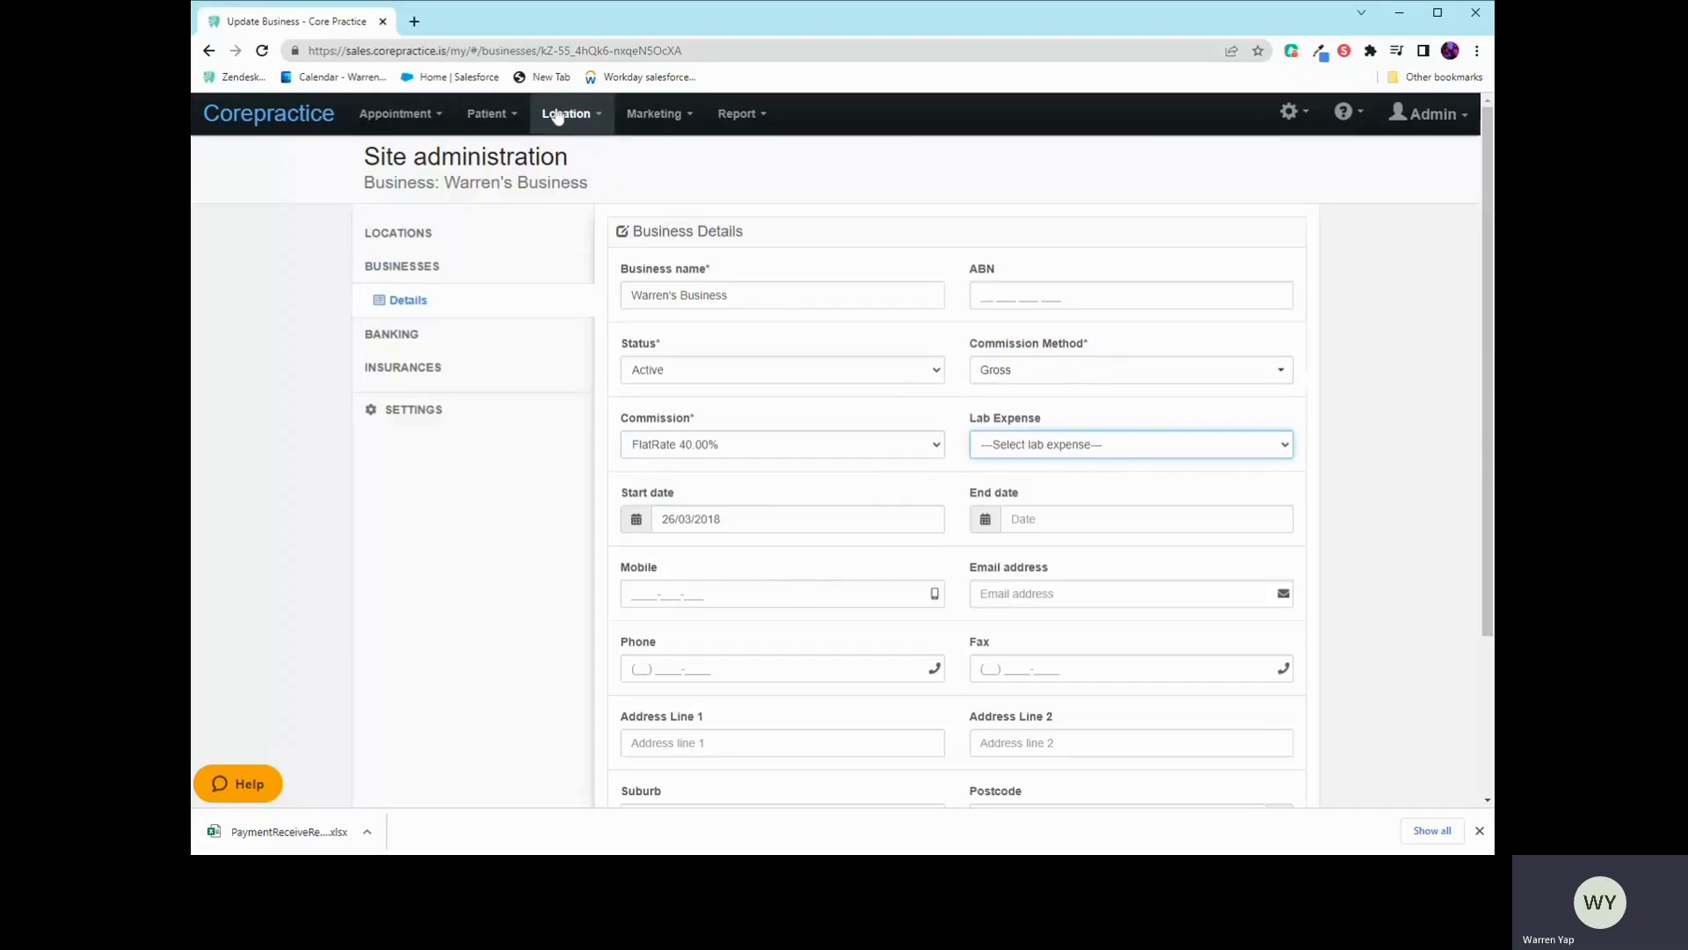
{"action": "scroll", "coordinate": [730, 368], "scroll_direction": "down", "scroll_amount": 3}
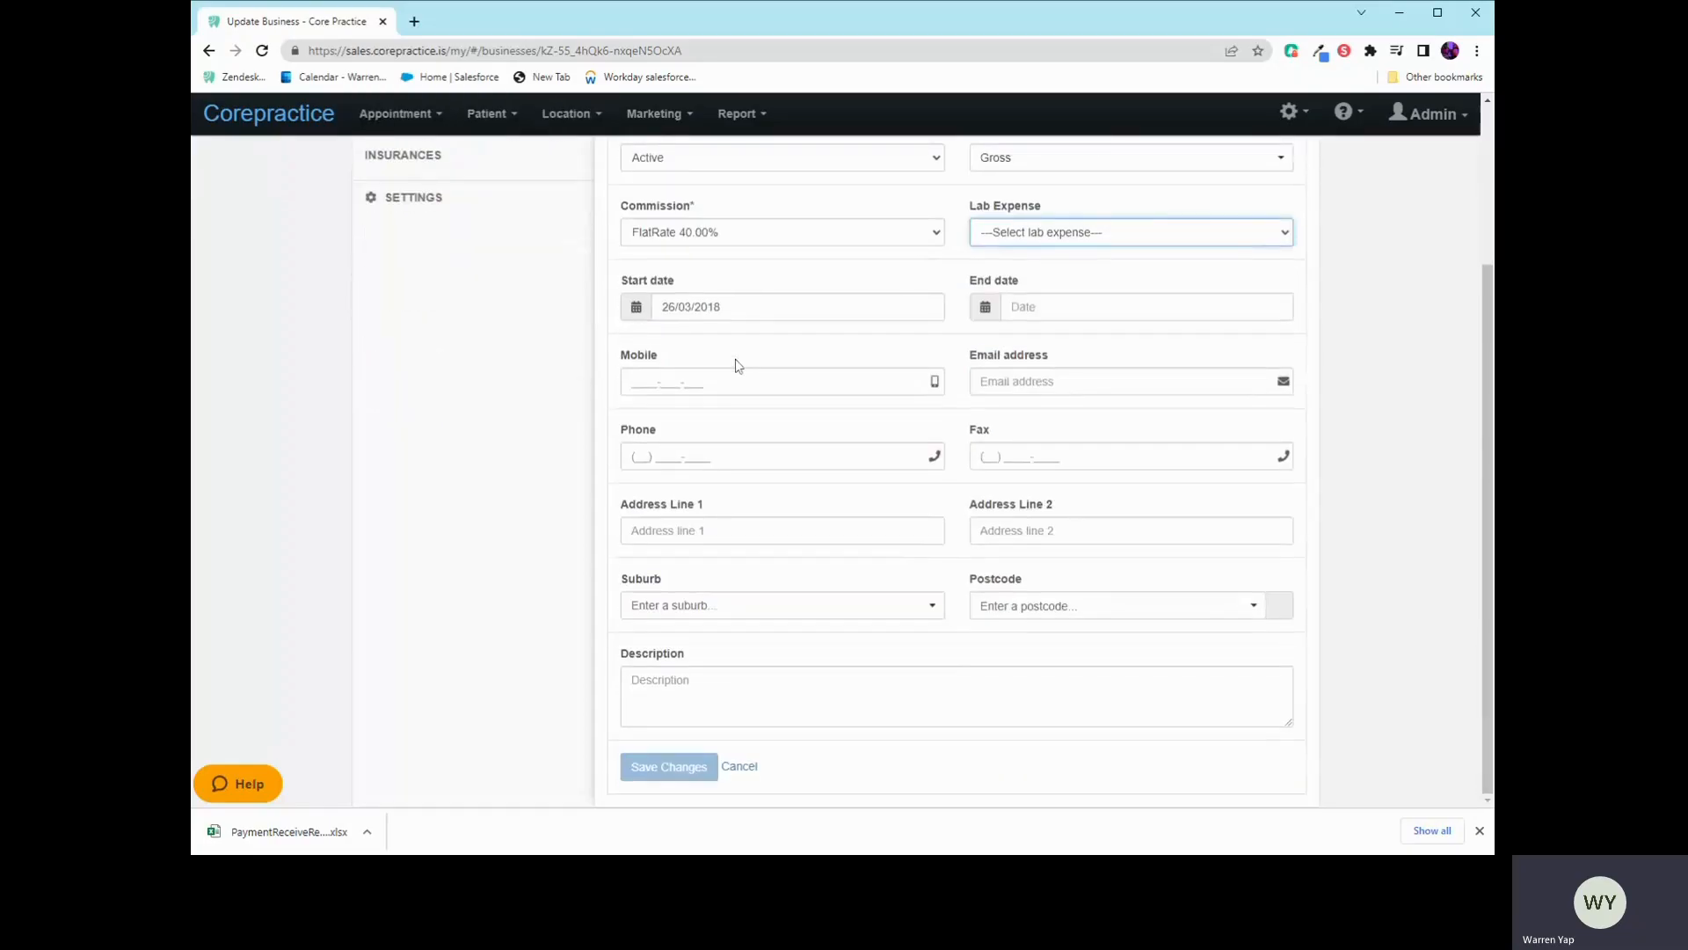
{"action": "left_click", "coordinate": [737, 767]}
- Open the third provider in the location's Providers list, check the linked business, and leave without saving
{"action": "left_click", "coordinate": [550, 117]}
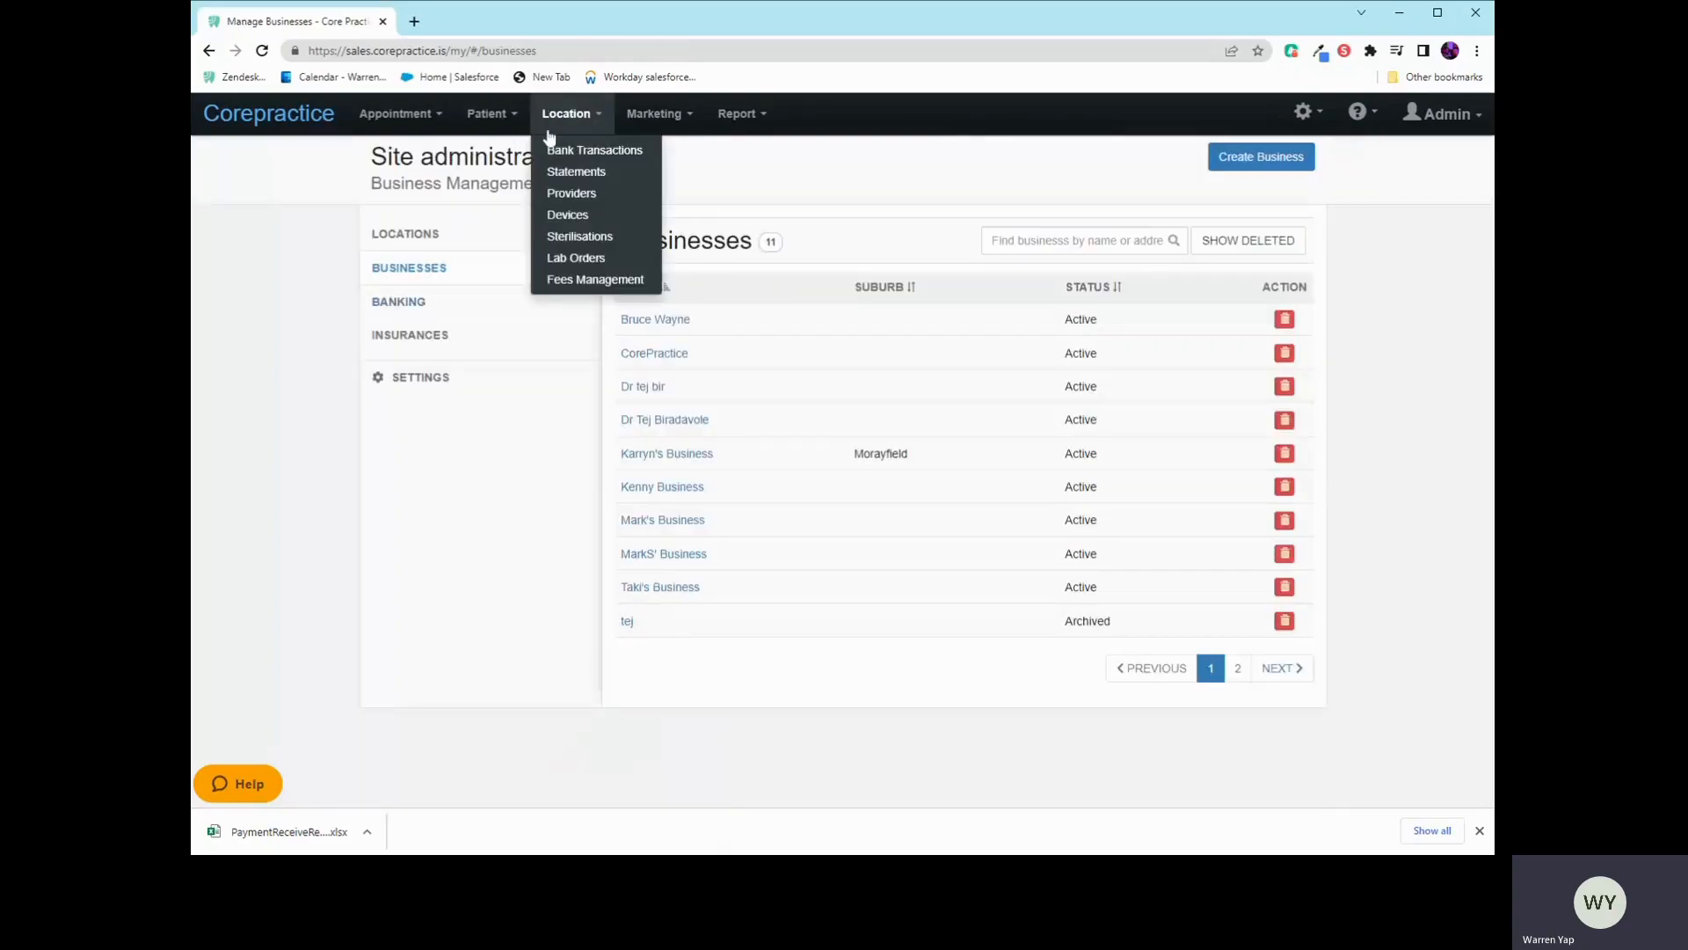
{"action": "left_click", "coordinate": [597, 196]}
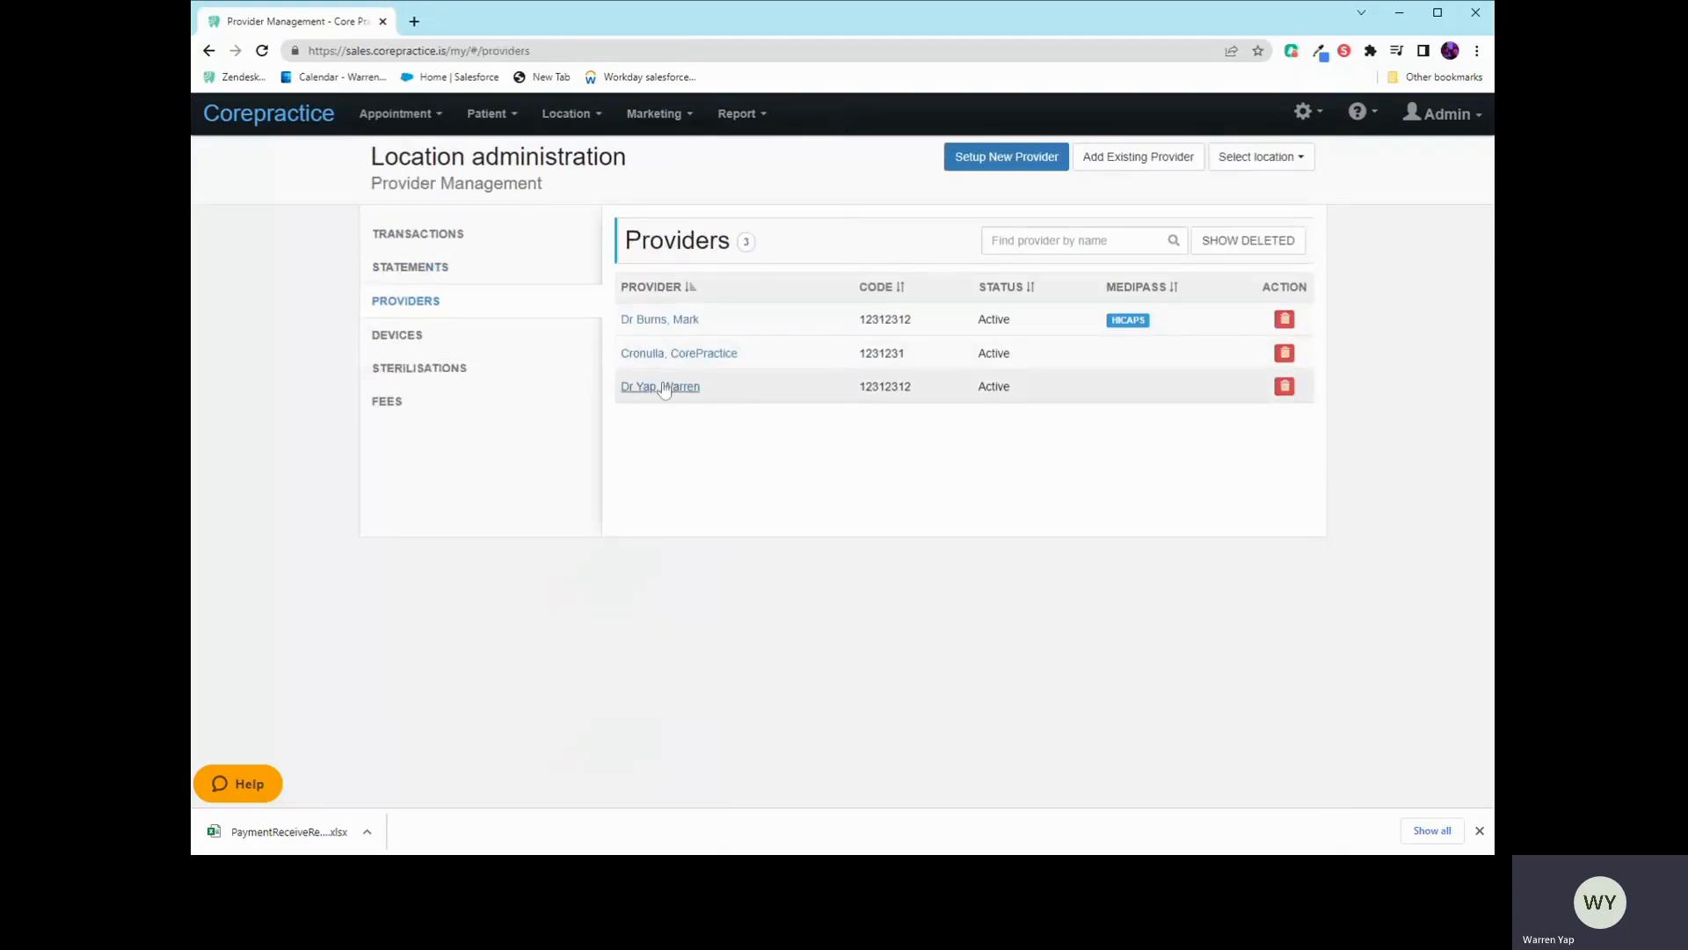
{"action": "left_click", "coordinate": [661, 387]}
{"action": "left_click", "coordinate": [774, 391]}
{"action": "scroll", "coordinate": [877, 359], "scroll_direction": "down", "scroll_amount": 2}
{"action": "left_click", "coordinate": [743, 768]}
- Switch the providers to the Sydney Dental location, open the last provider listed and check which business is linked
{"action": "left_click", "coordinate": [1250, 160]}
{"action": "left_click", "coordinate": [1248, 270]}
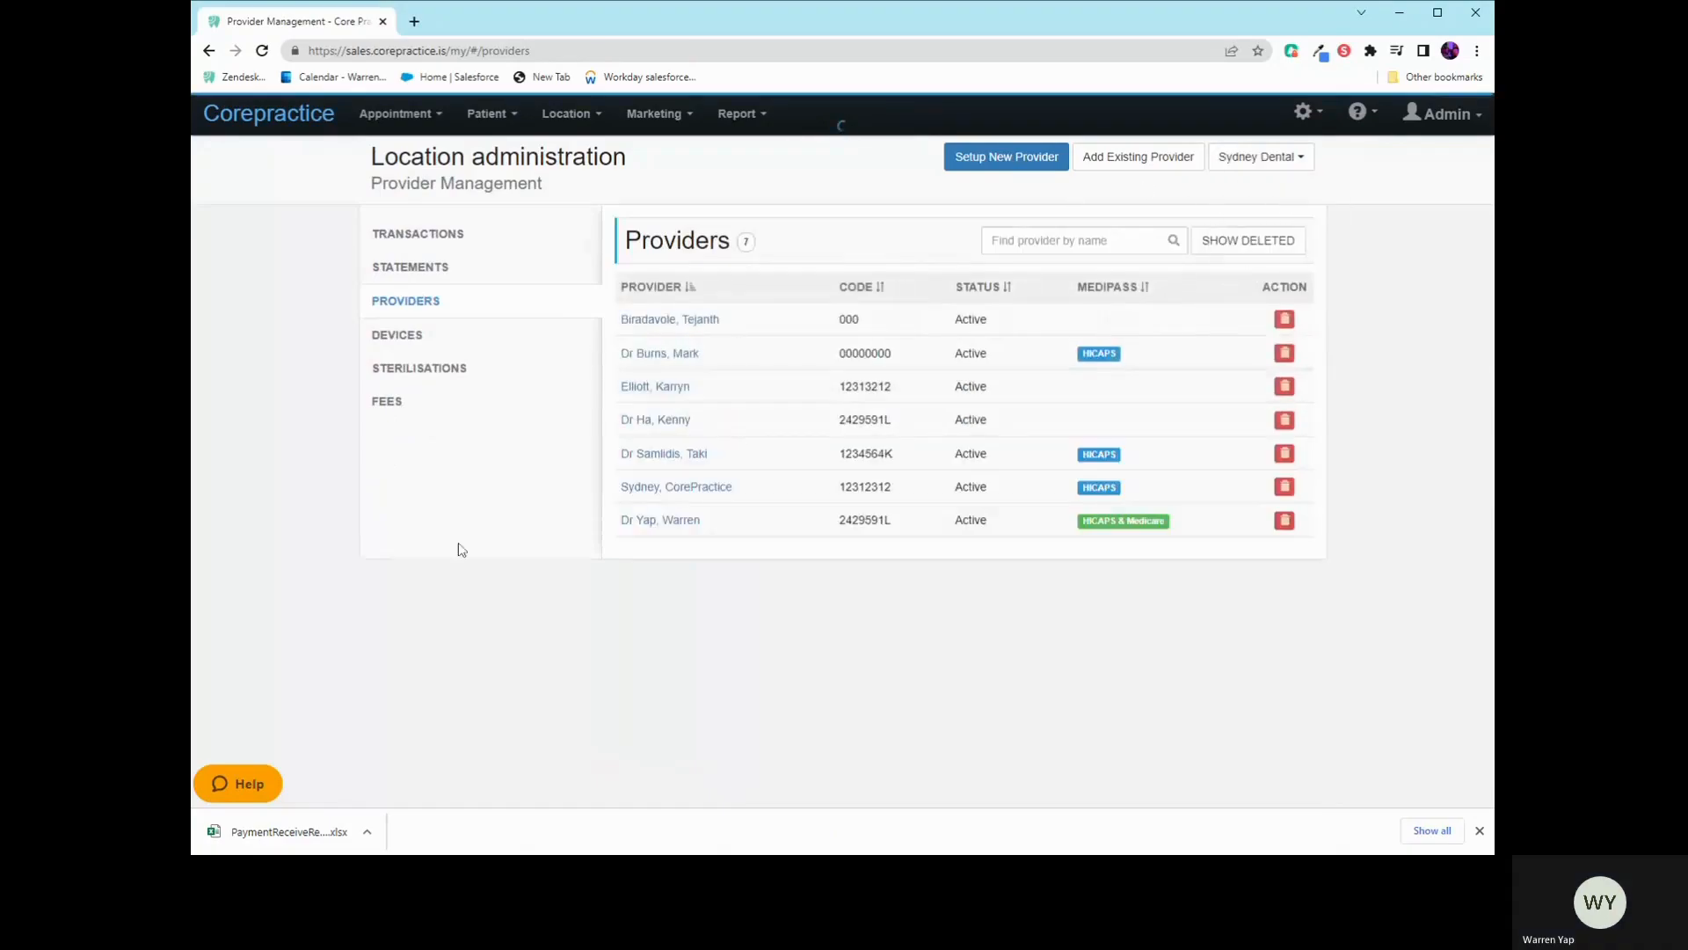
{"action": "left_click", "coordinate": [677, 519]}
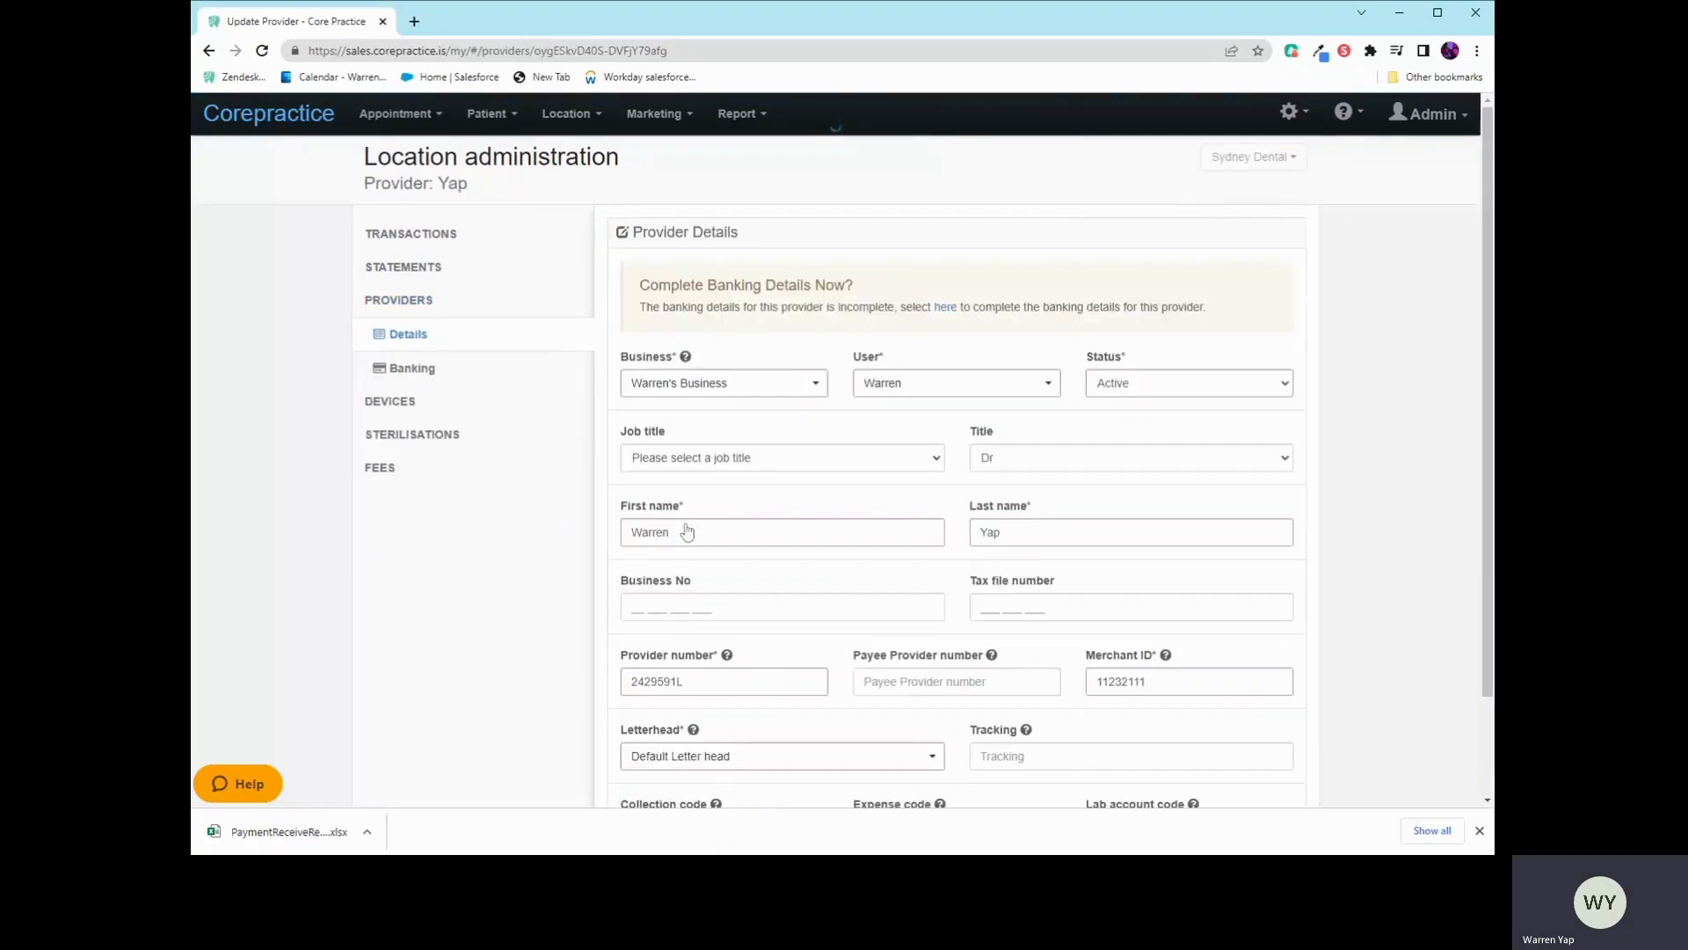
{"action": "left_click", "coordinate": [764, 393]}
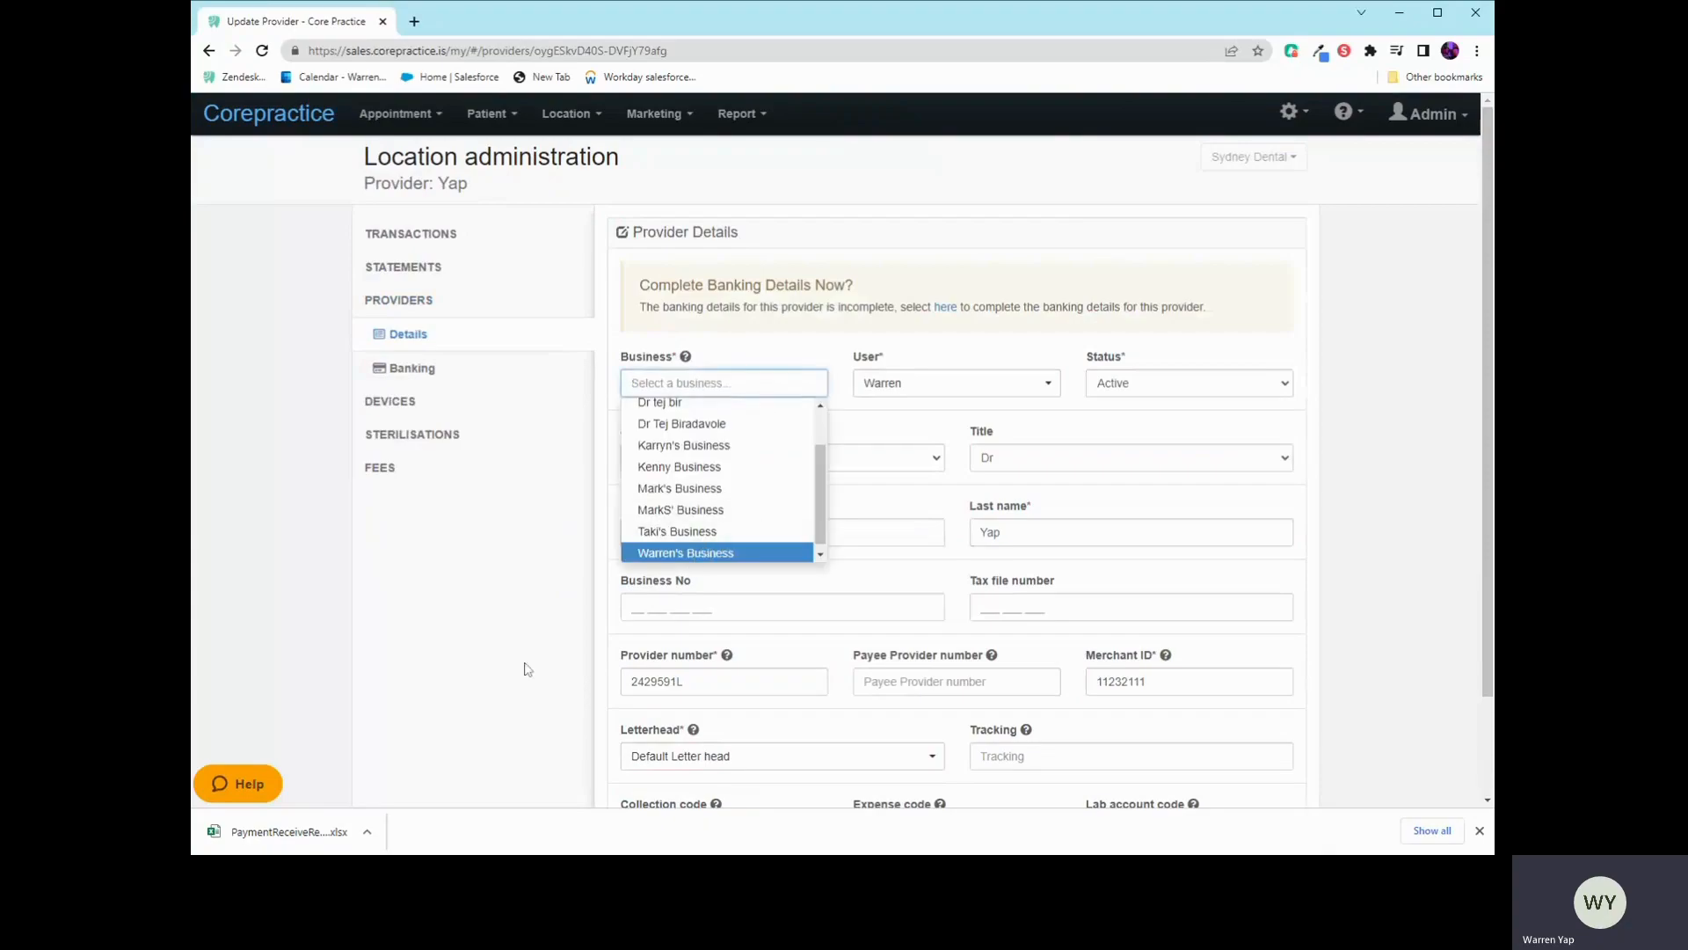
{"action": "key", "text": "Return"}
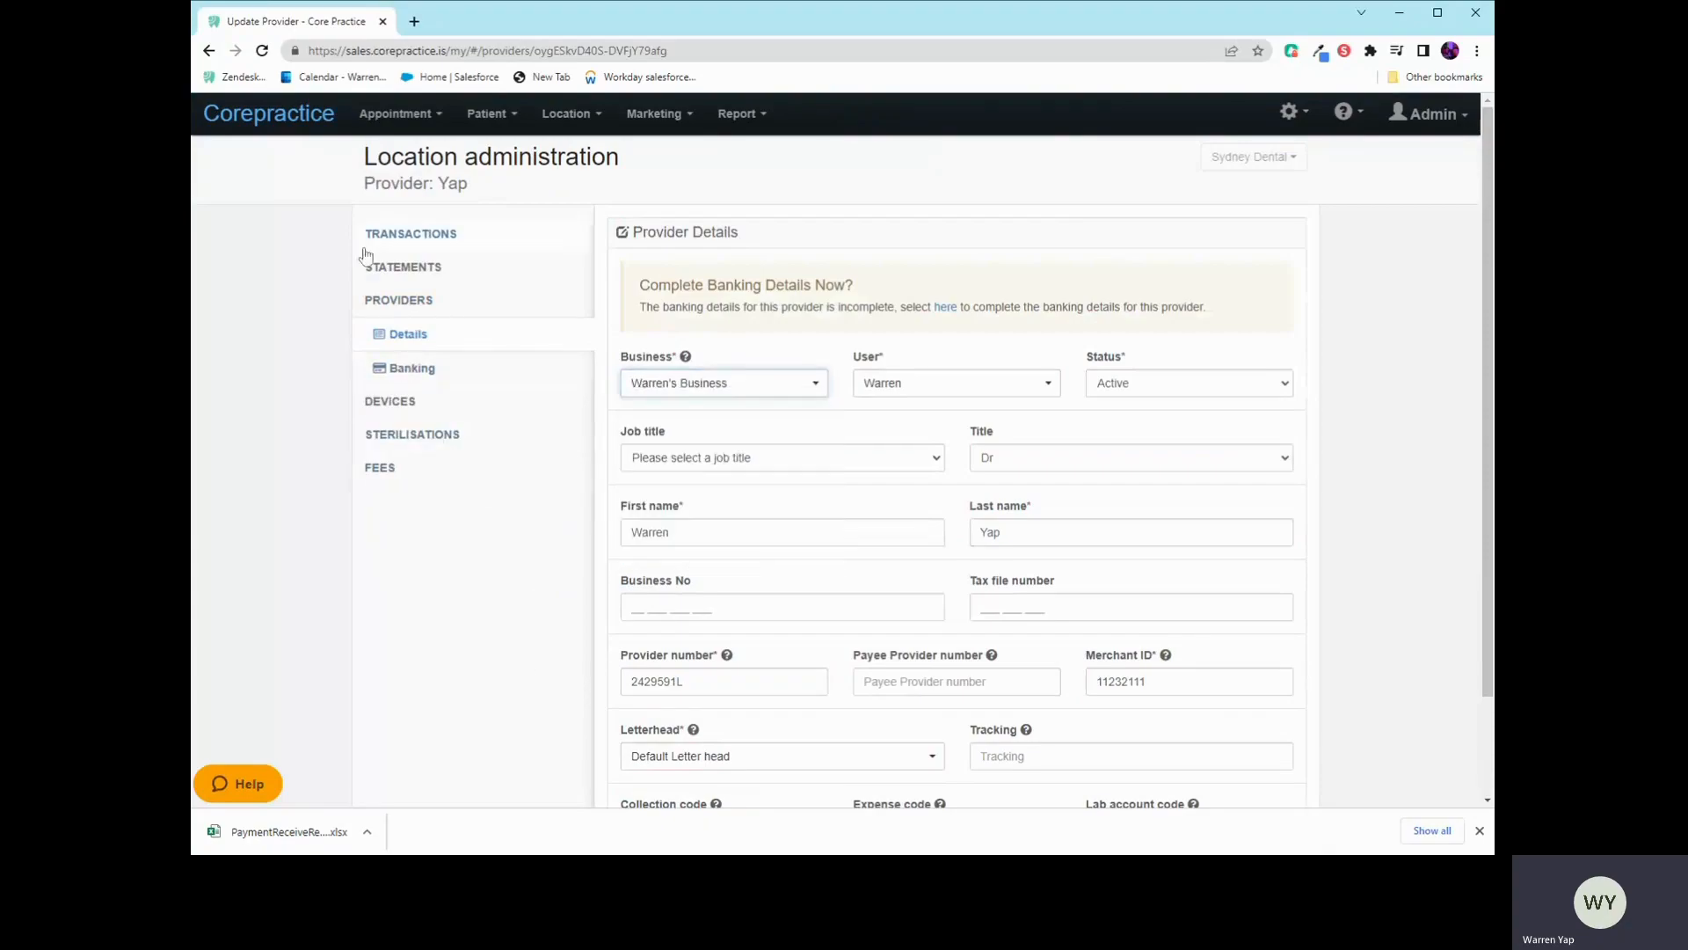
- Start a new statement for last month, 01/03/2022 to 31/03/2022, for the business linked to the provider, and proceed to its details
{"action": "left_click", "coordinate": [582, 121]}
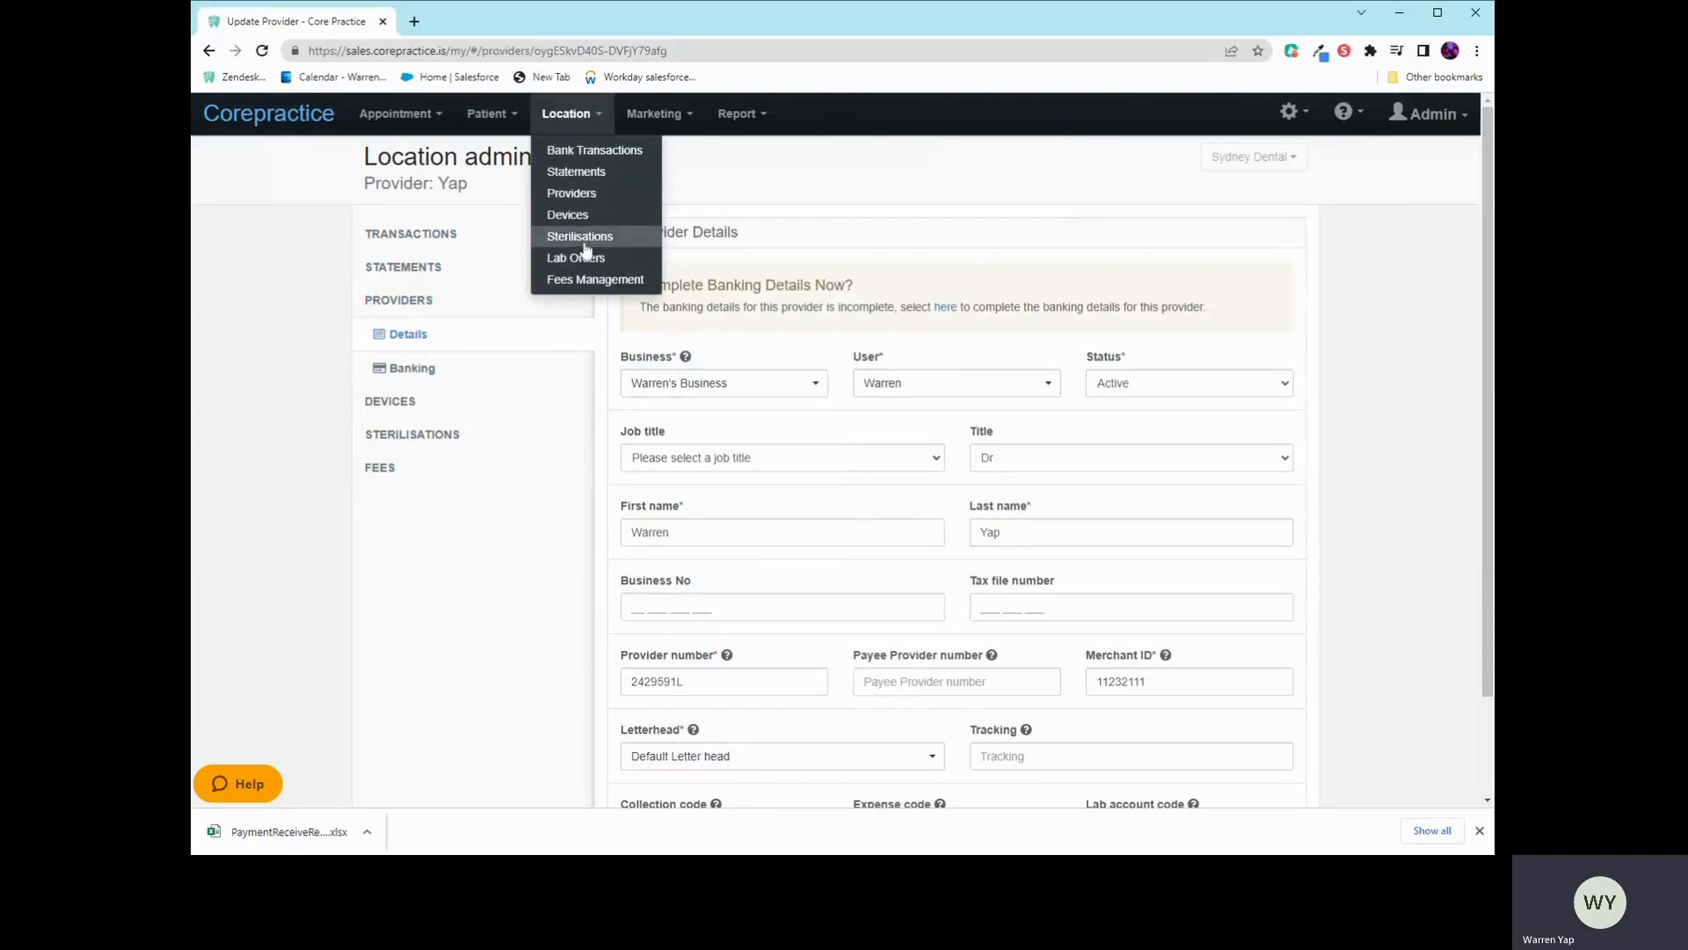
{"action": "left_click", "coordinate": [609, 173]}
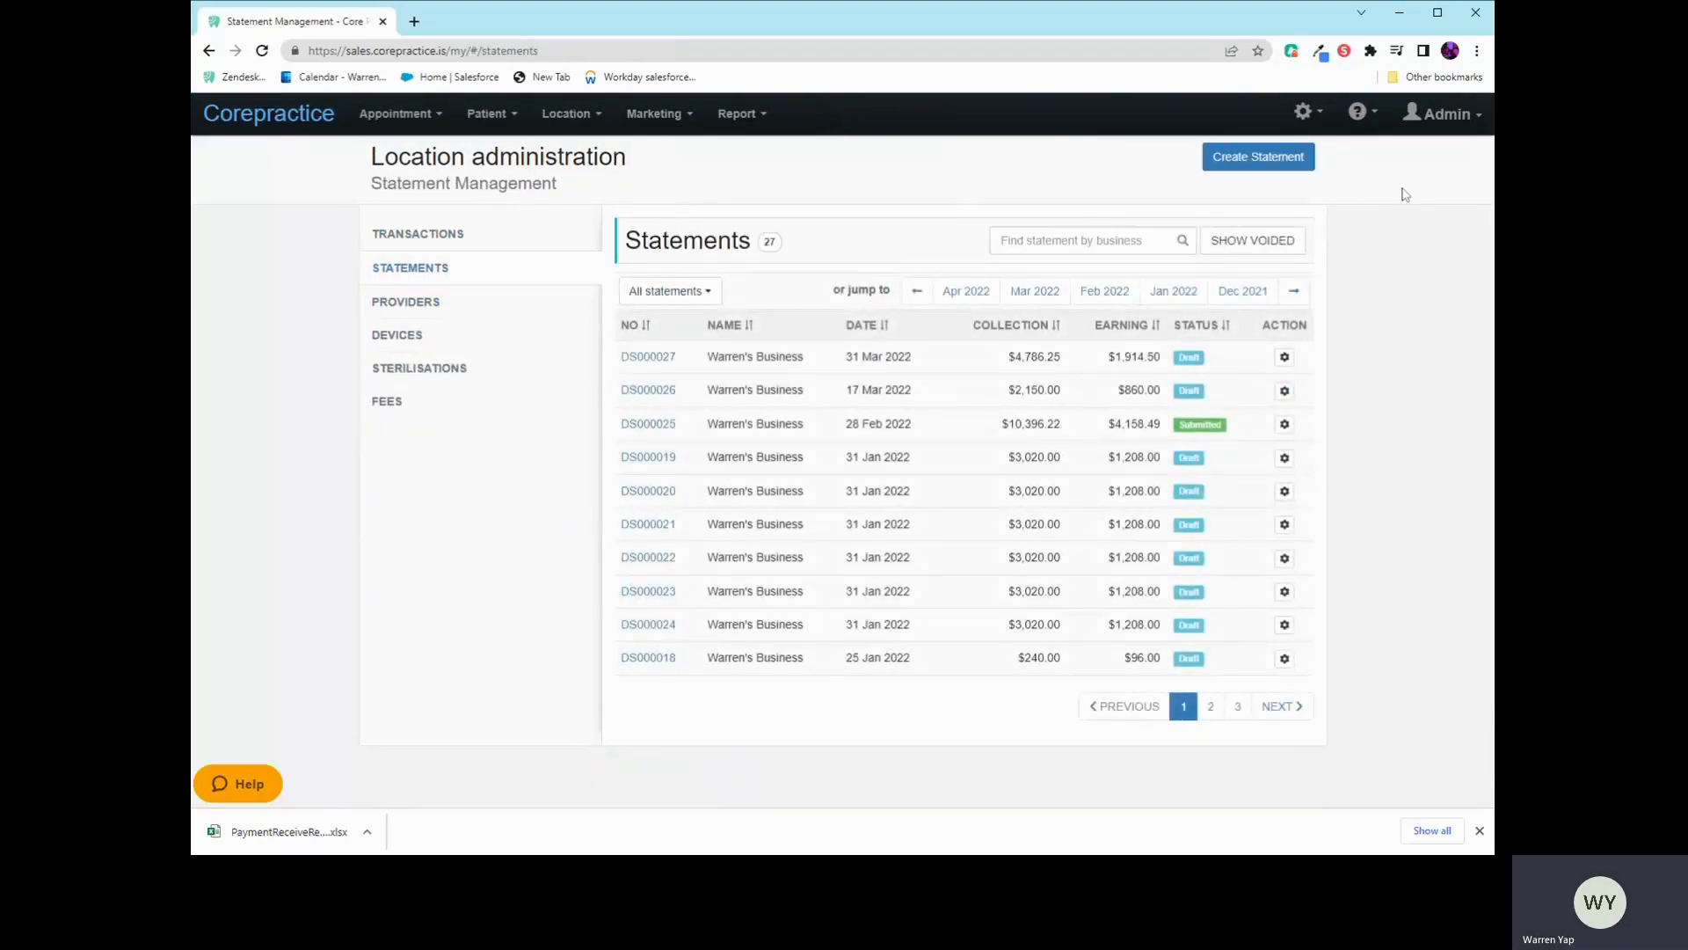
{"action": "left_click", "coordinate": [1291, 163]}
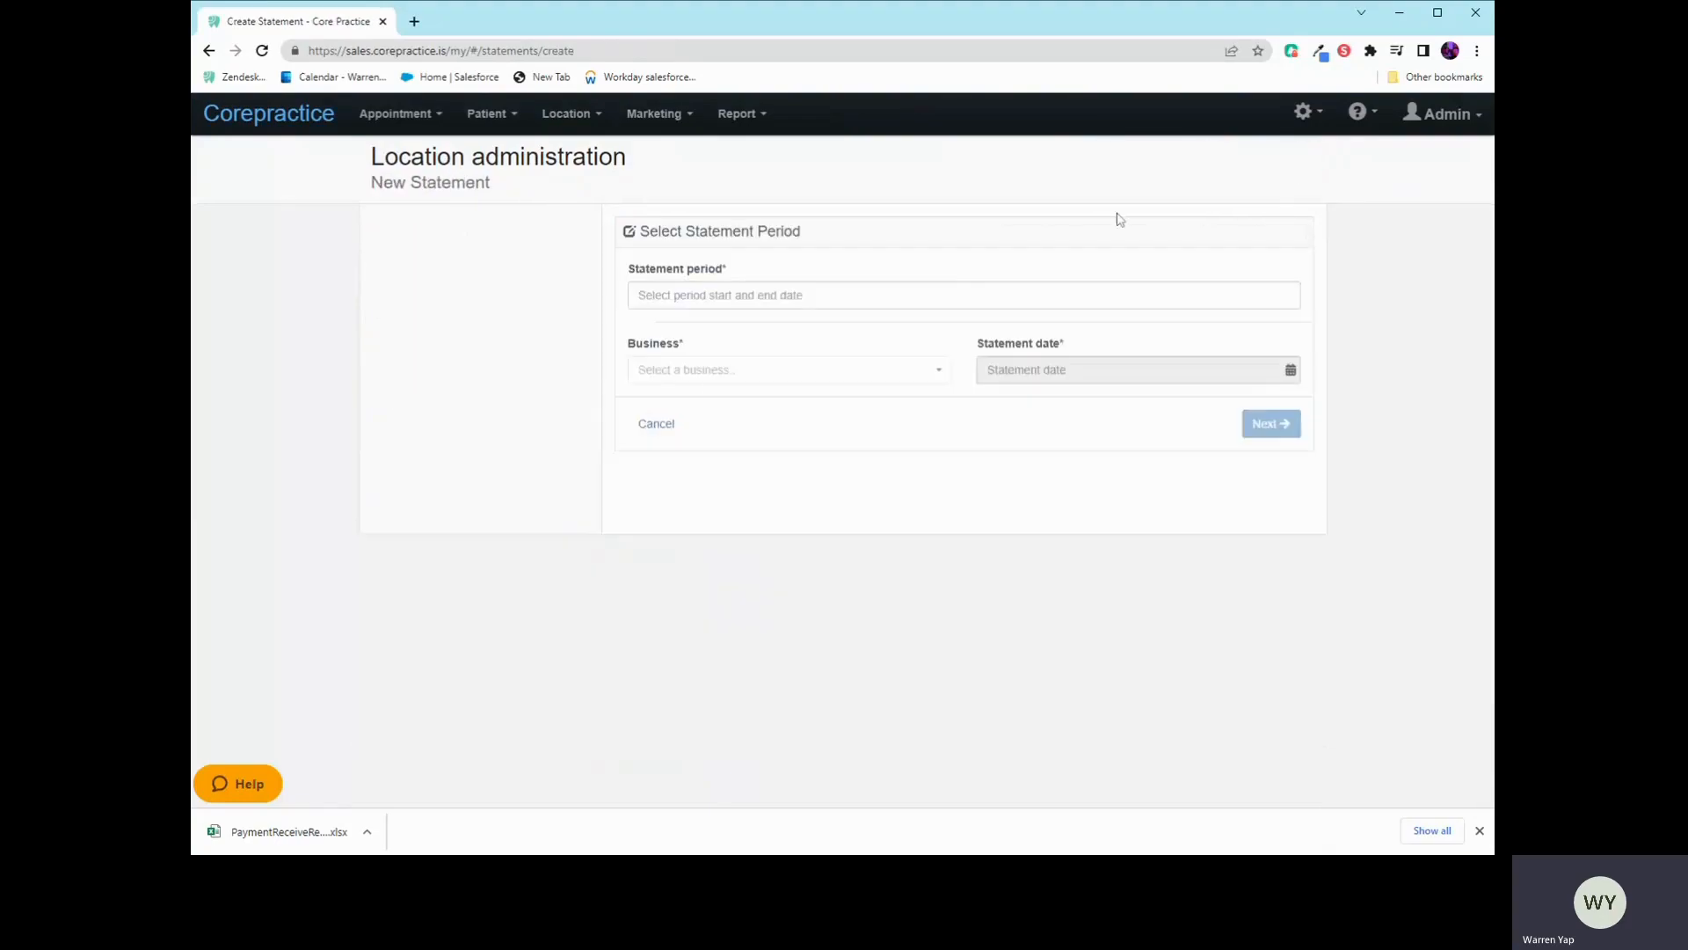
{"action": "left_click", "coordinate": [853, 306]}
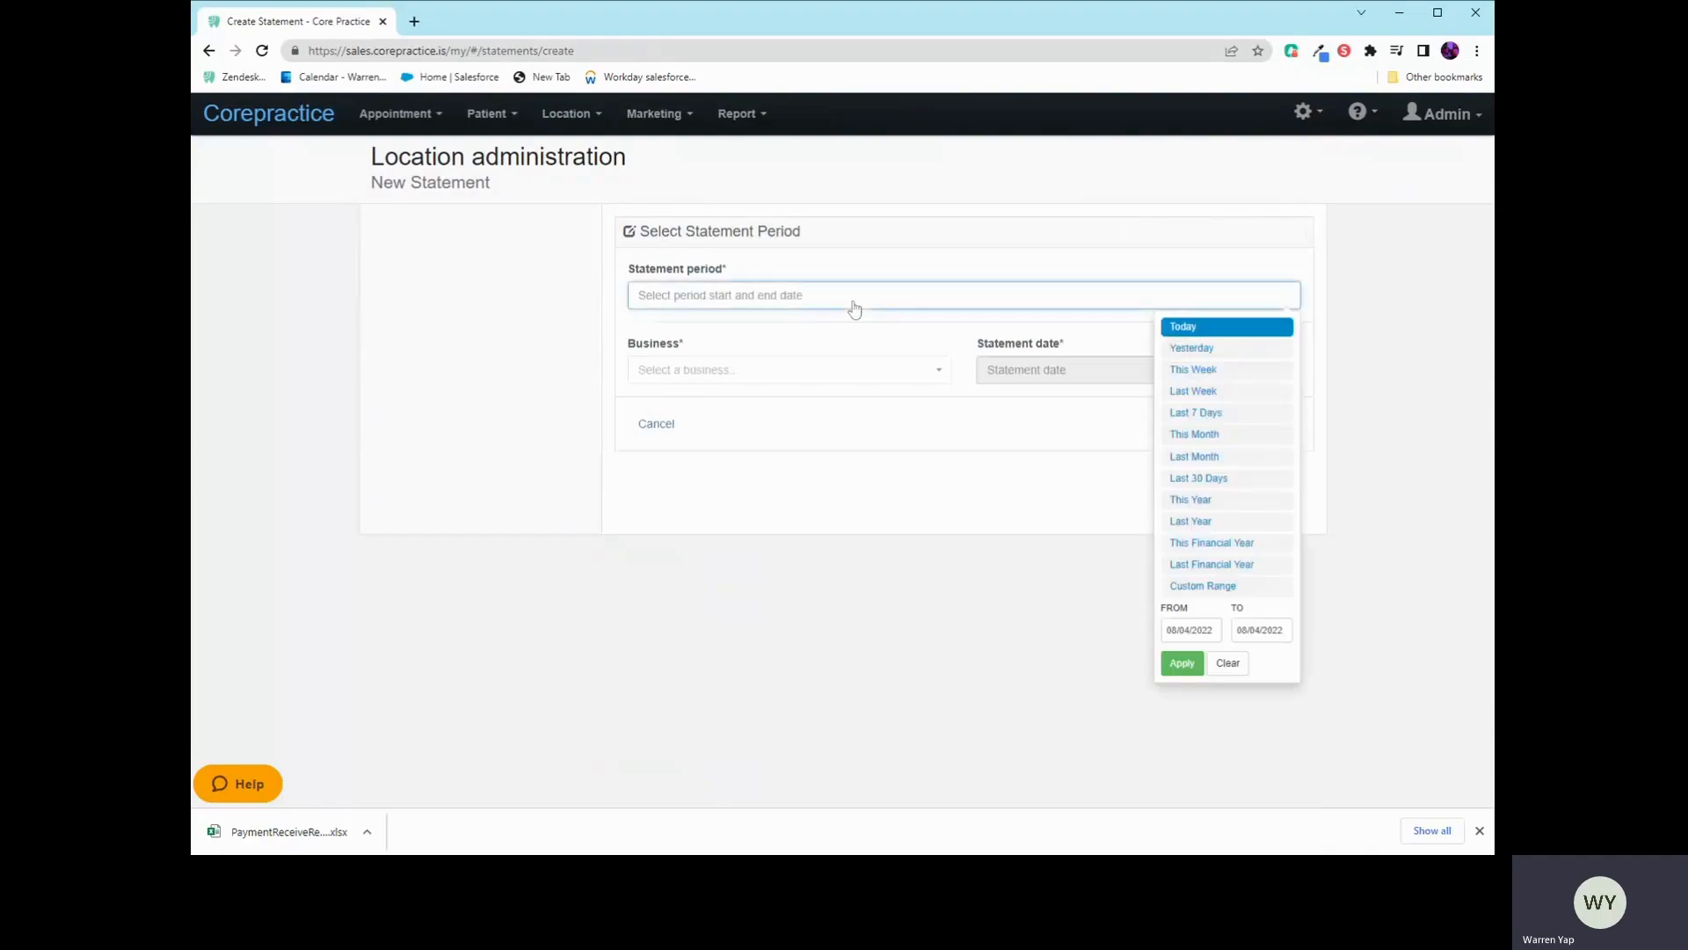
{"action": "left_click", "coordinate": [1274, 456]}
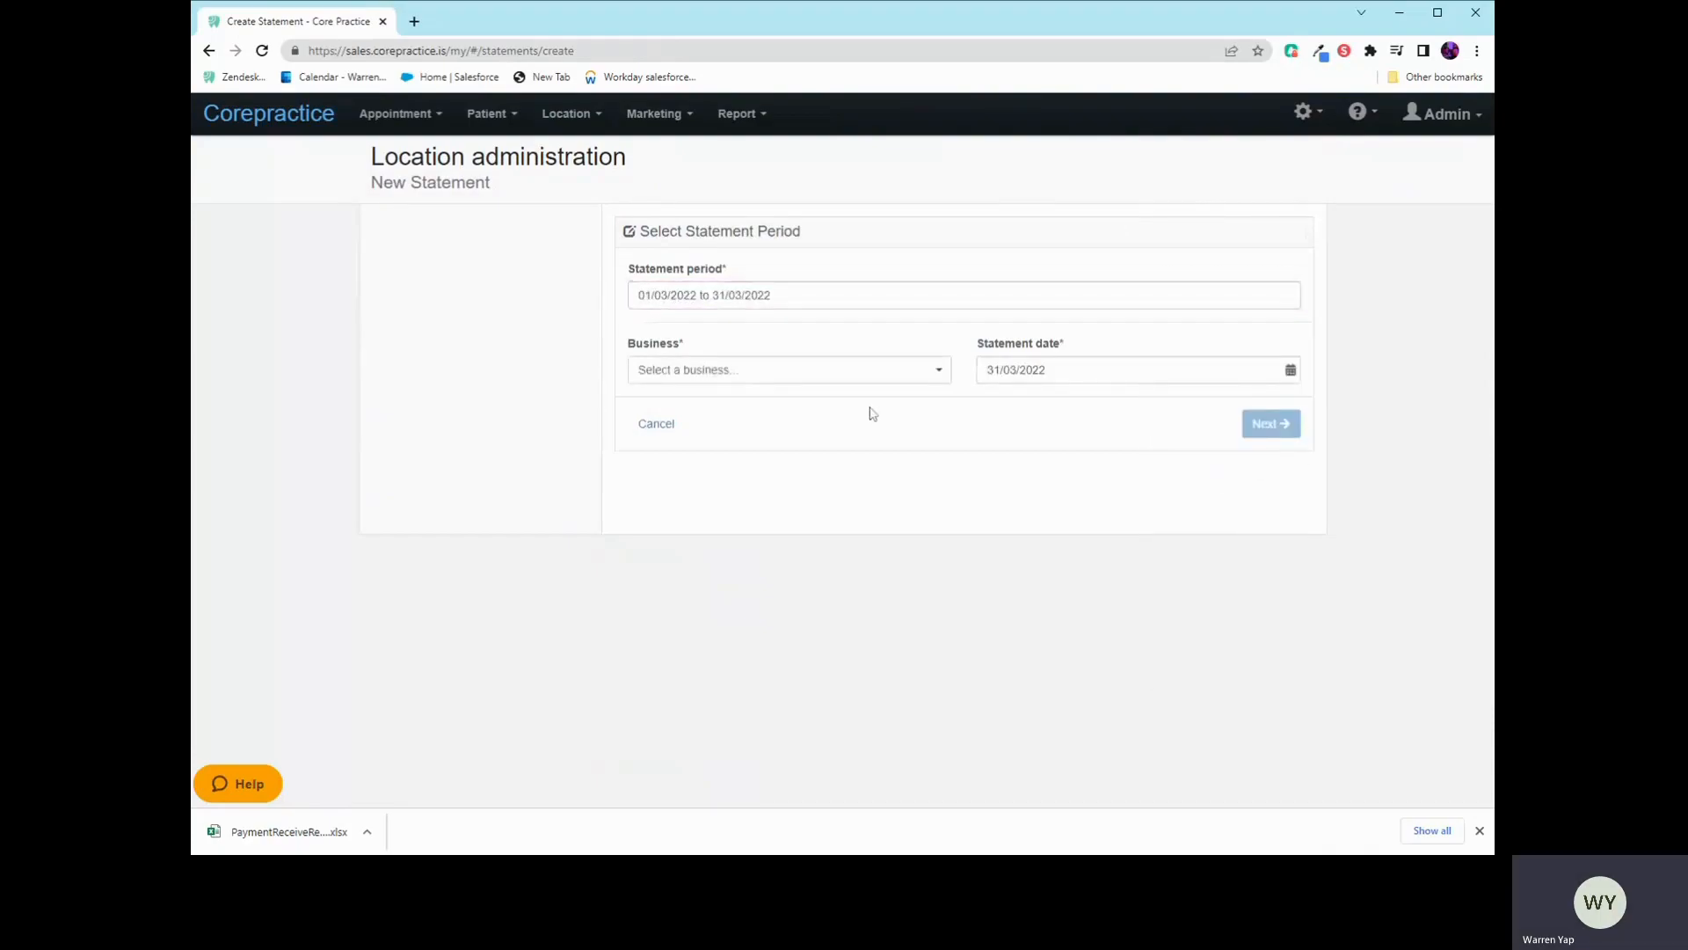
{"action": "left_click", "coordinate": [914, 385]}
{"action": "left_click", "coordinate": [762, 532]}
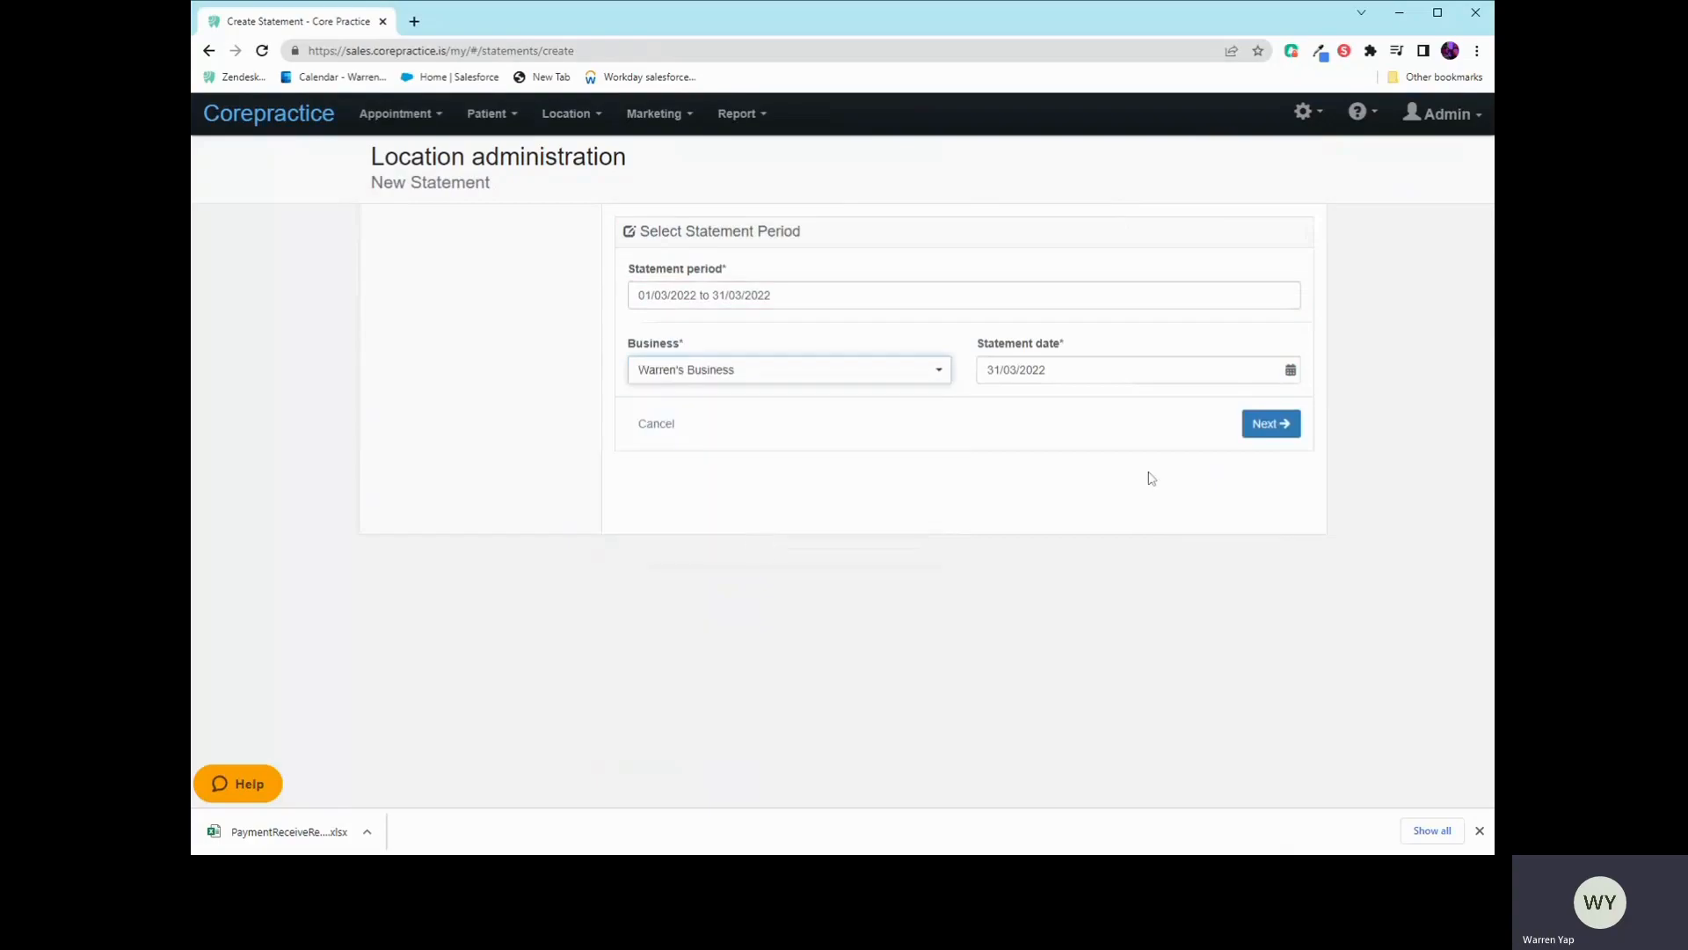
{"action": "left_click", "coordinate": [1262, 431]}
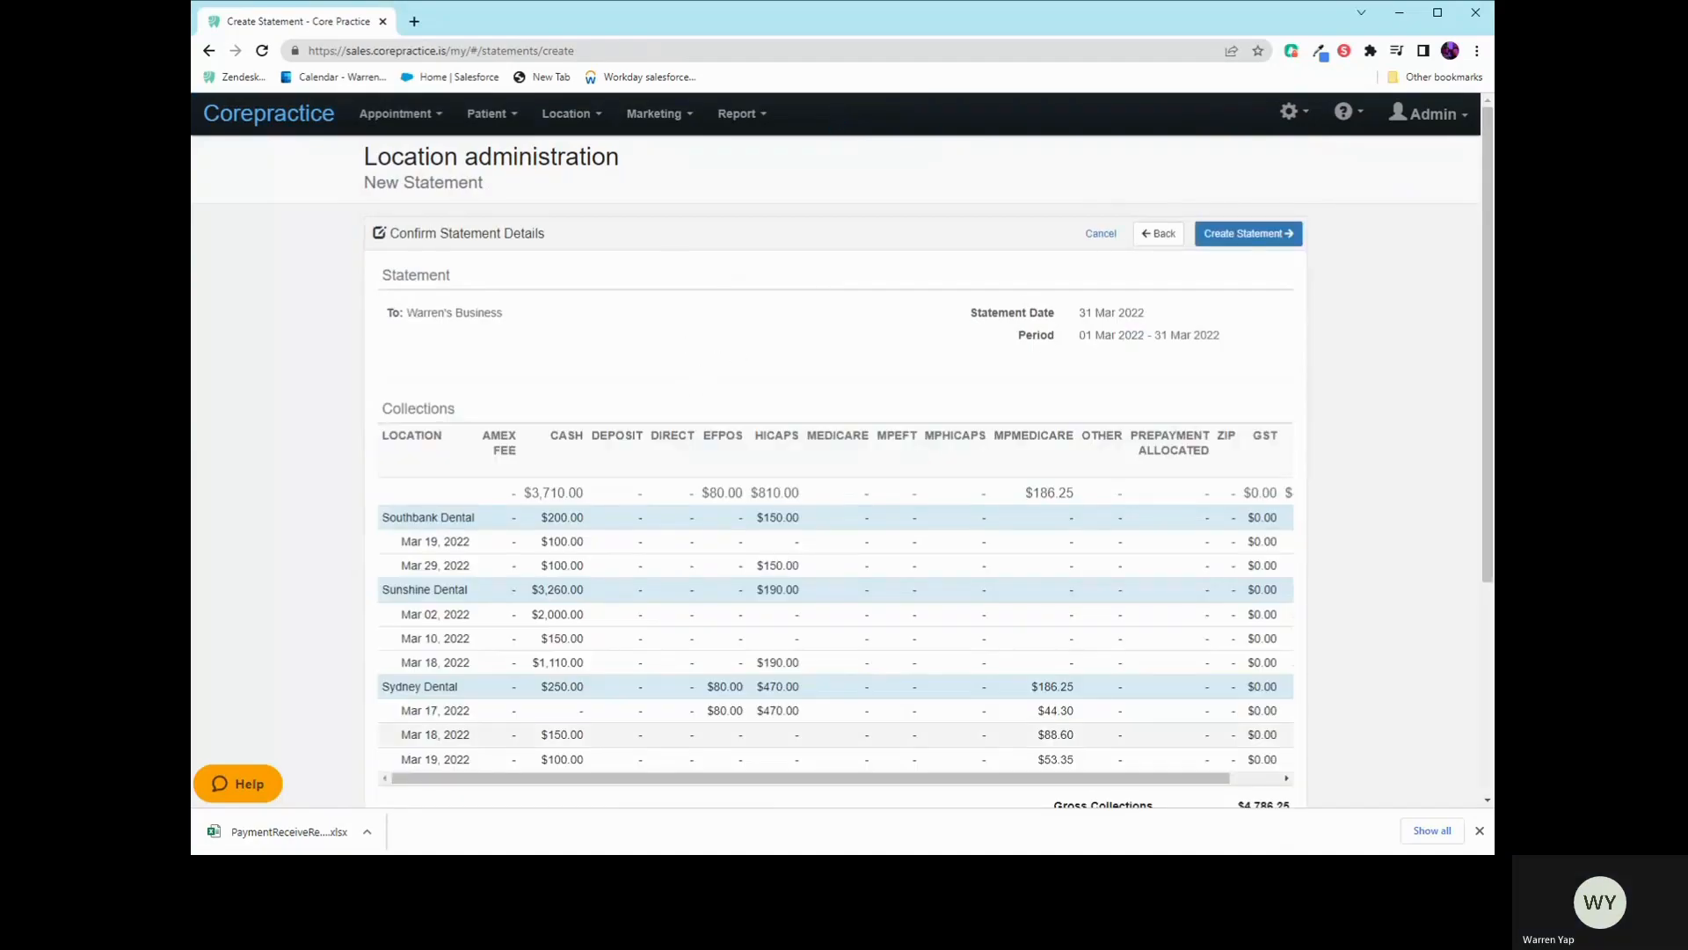
- Examine the collections by location and the deductions in the statement details before creating the statement
{"action": "scroll", "coordinate": [708, 723], "scroll_direction": "down", "scroll_amount": 3}
{"action": "scroll", "coordinate": [765, 752], "scroll_direction": "up", "scroll_amount": 3}
{"action": "scroll", "coordinate": [748, 695], "scroll_direction": "down", "scroll_amount": 3}
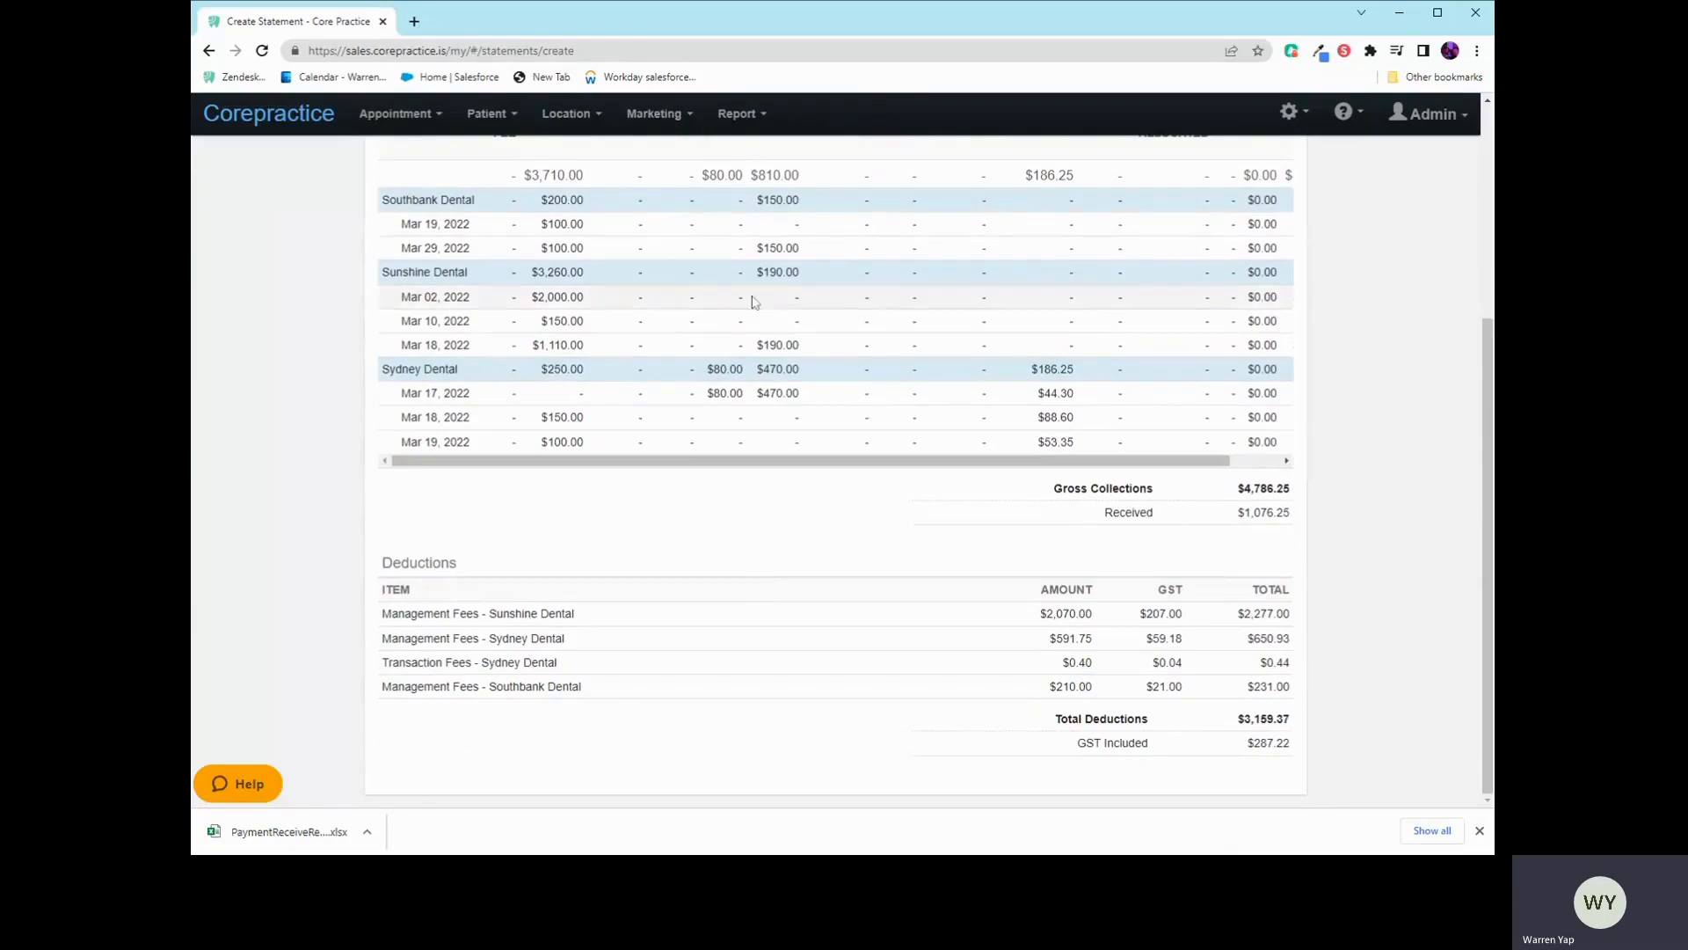
{"action": "scroll", "coordinate": [709, 460], "scroll_direction": "up", "scroll_amount": 3}
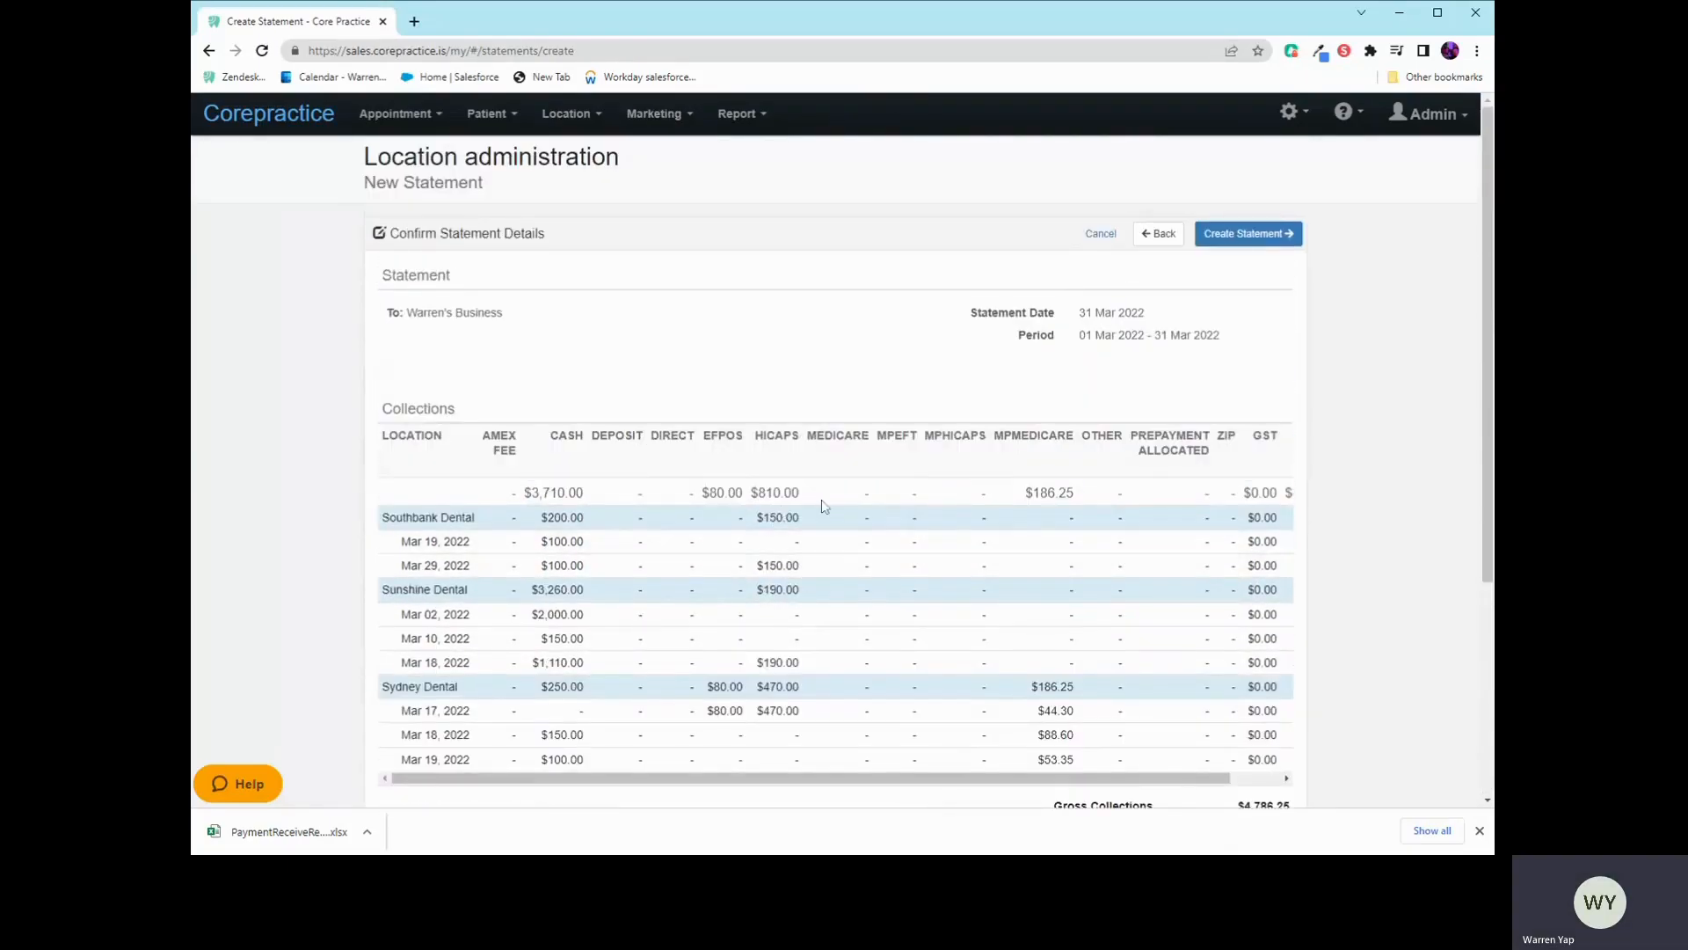
{"action": "scroll", "coordinate": [816, 497], "scroll_direction": "down", "scroll_amount": 4}
{"action": "scroll", "coordinate": [792, 554], "scroll_direction": "up", "scroll_amount": 2}
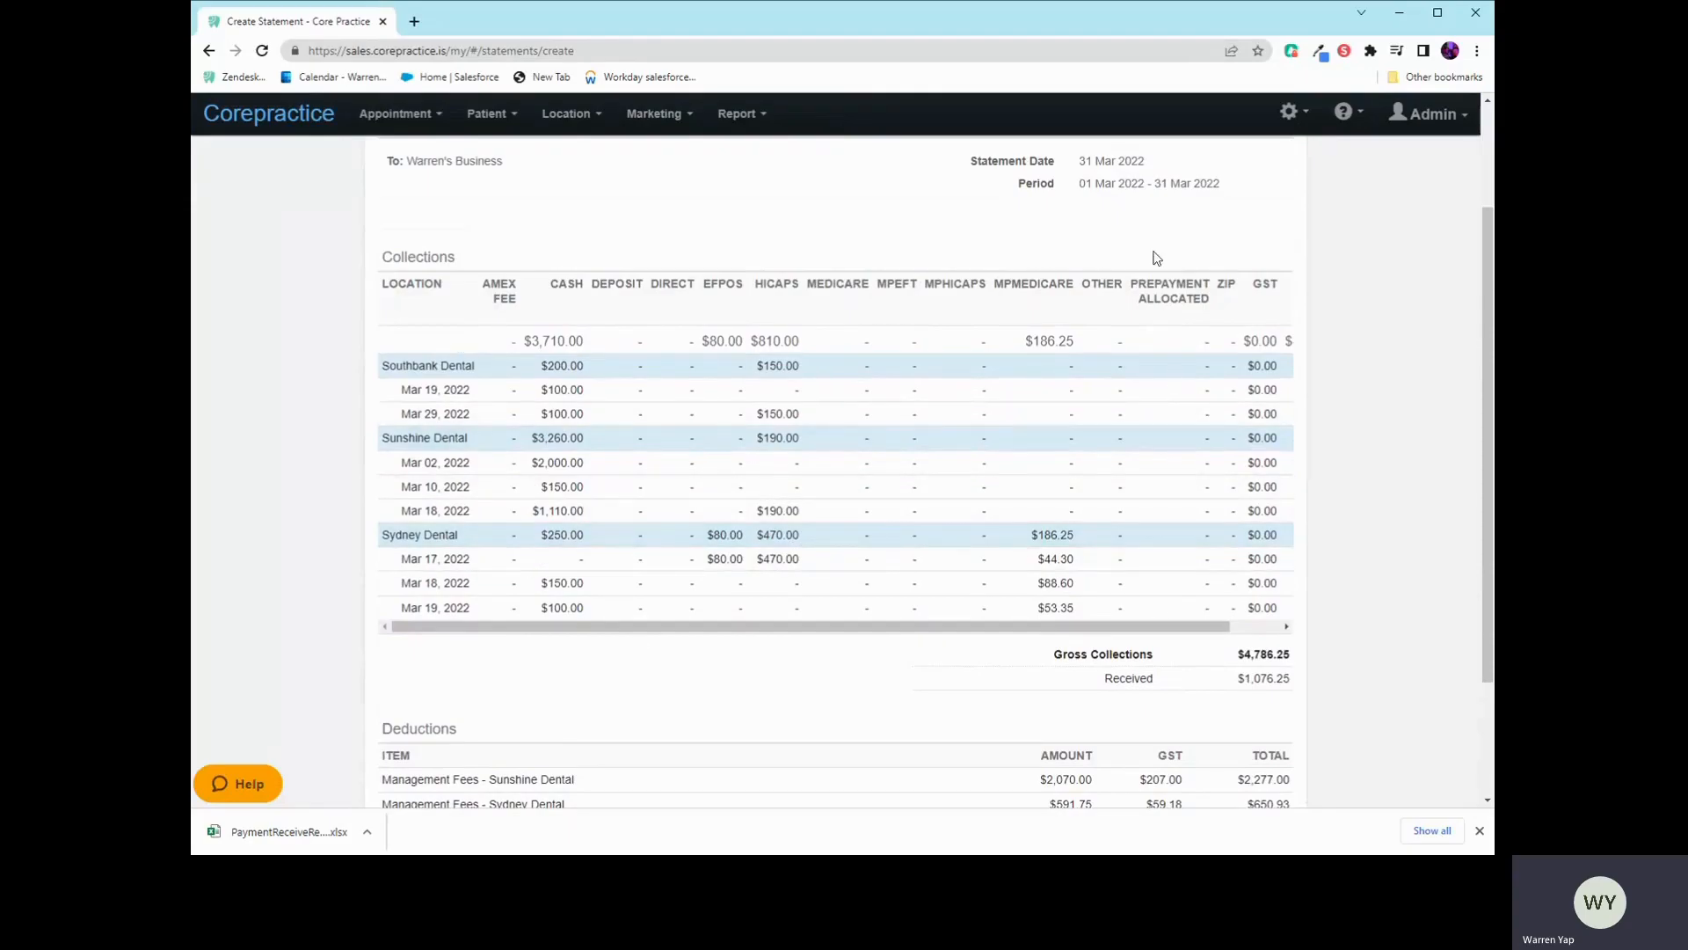
{"action": "scroll", "coordinate": [434, 324], "scroll_direction": "down", "scroll_amount": 2}
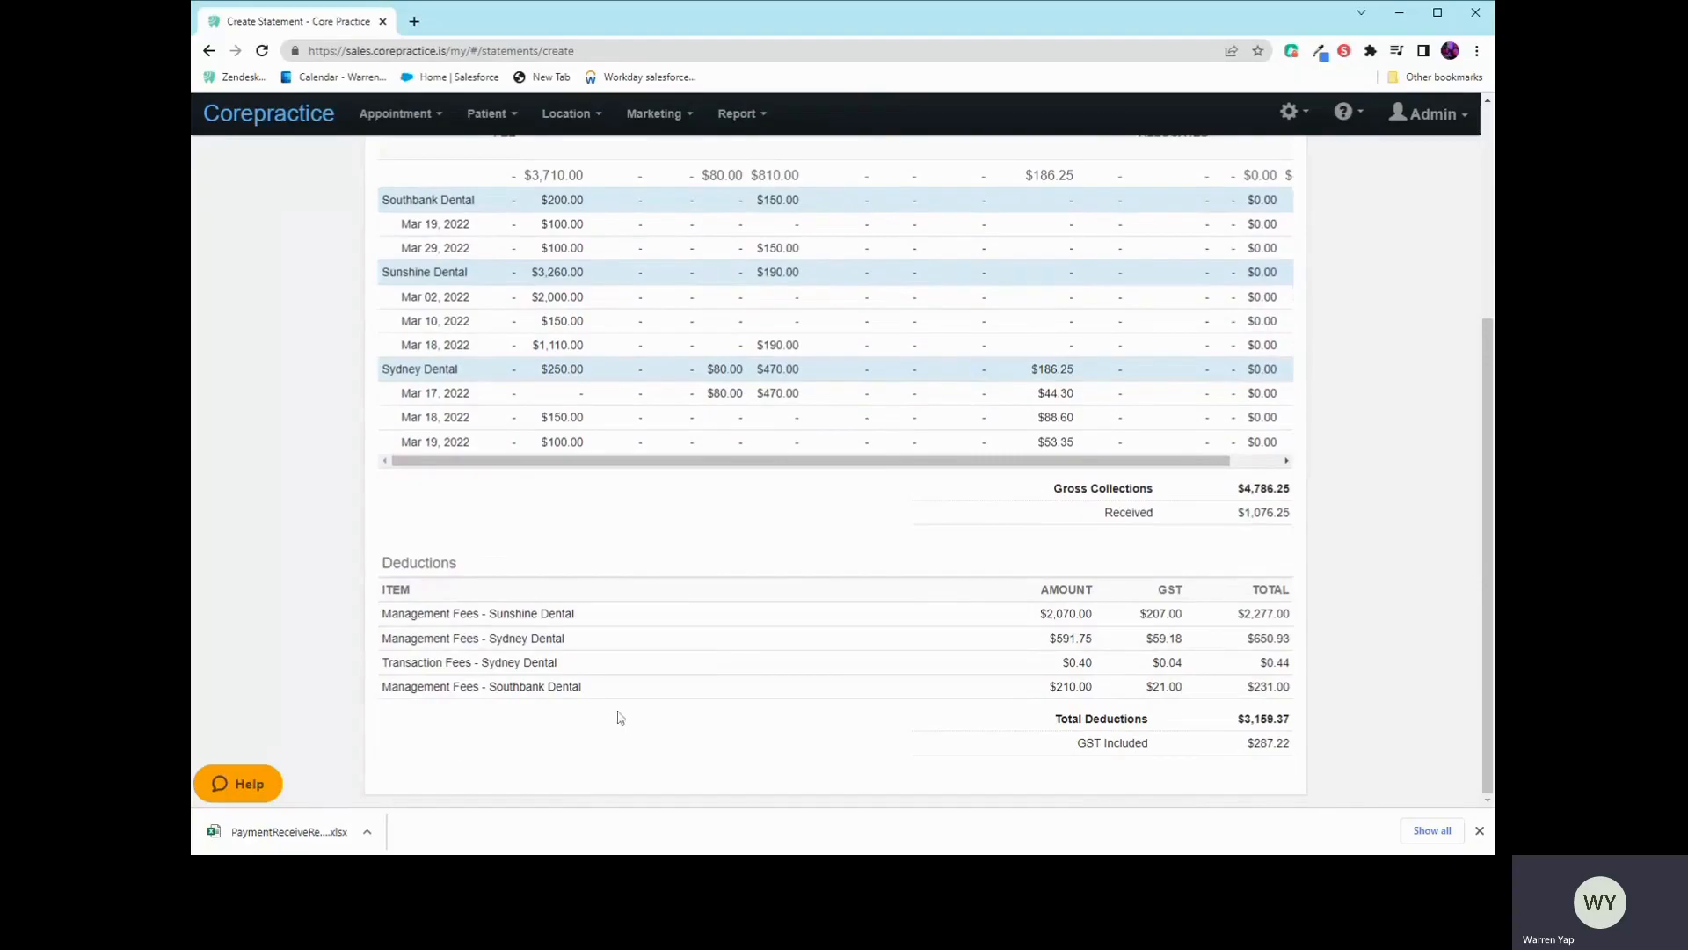
{"action": "scroll", "coordinate": [976, 648], "scroll_direction": "up", "scroll_amount": 3}
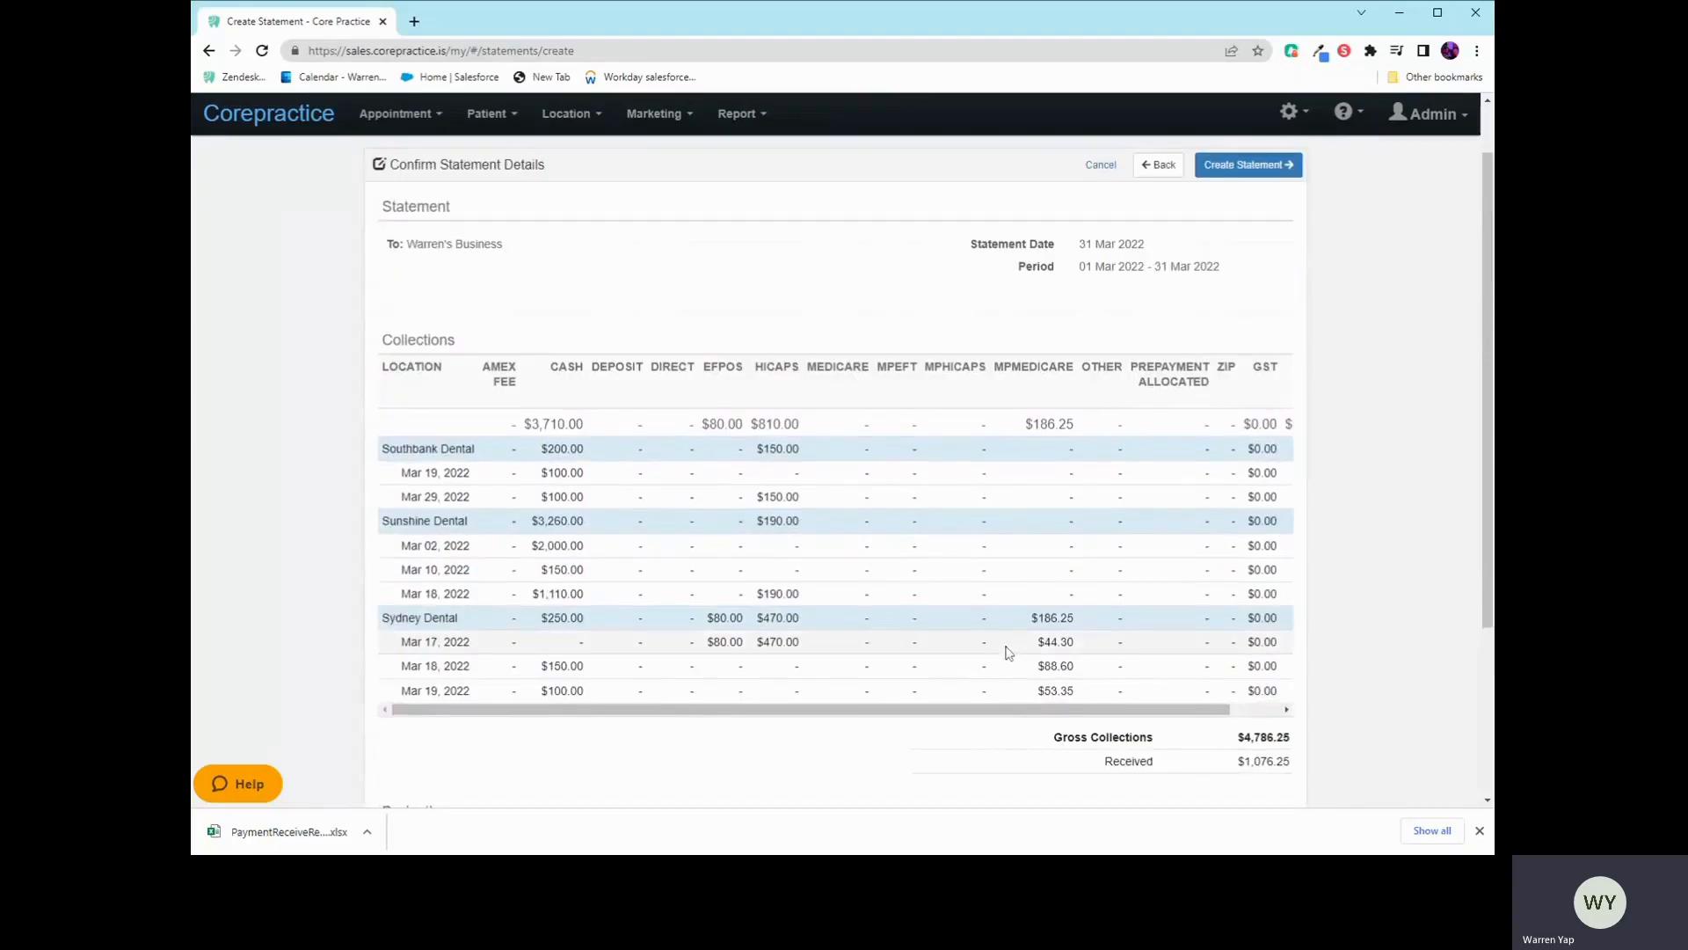
{"action": "scroll", "coordinate": [1008, 651], "scroll_direction": "down", "scroll_amount": 3}
{"action": "scroll", "coordinate": [1002, 655], "scroll_direction": "up", "scroll_amount": 2}
{"action": "scroll", "coordinate": [1003, 657], "scroll_direction": "up", "scroll_amount": 2}
- Create the statement and review its collections and editable deduction items for each location
{"action": "left_click", "coordinate": [1242, 235]}
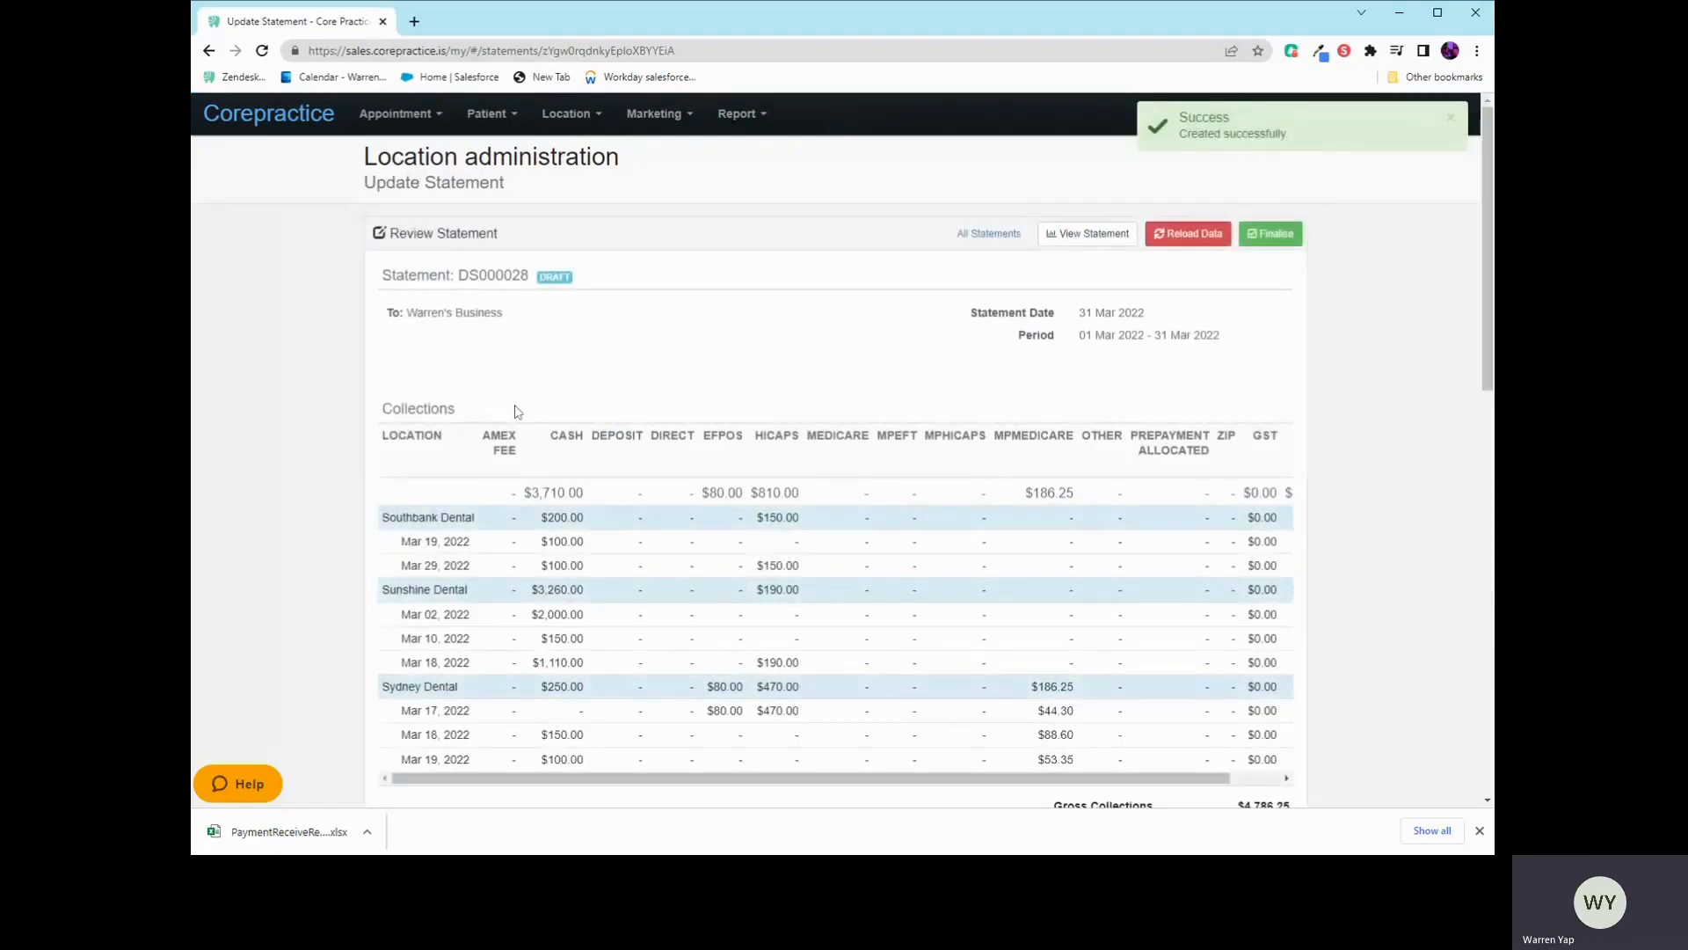
{"action": "scroll", "coordinate": [517, 412], "scroll_direction": "down", "scroll_amount": 2}
{"action": "scroll", "coordinate": [526, 351], "scroll_direction": "up", "scroll_amount": 2}
{"action": "scroll", "coordinate": [627, 527], "scroll_direction": "down", "scroll_amount": 5}
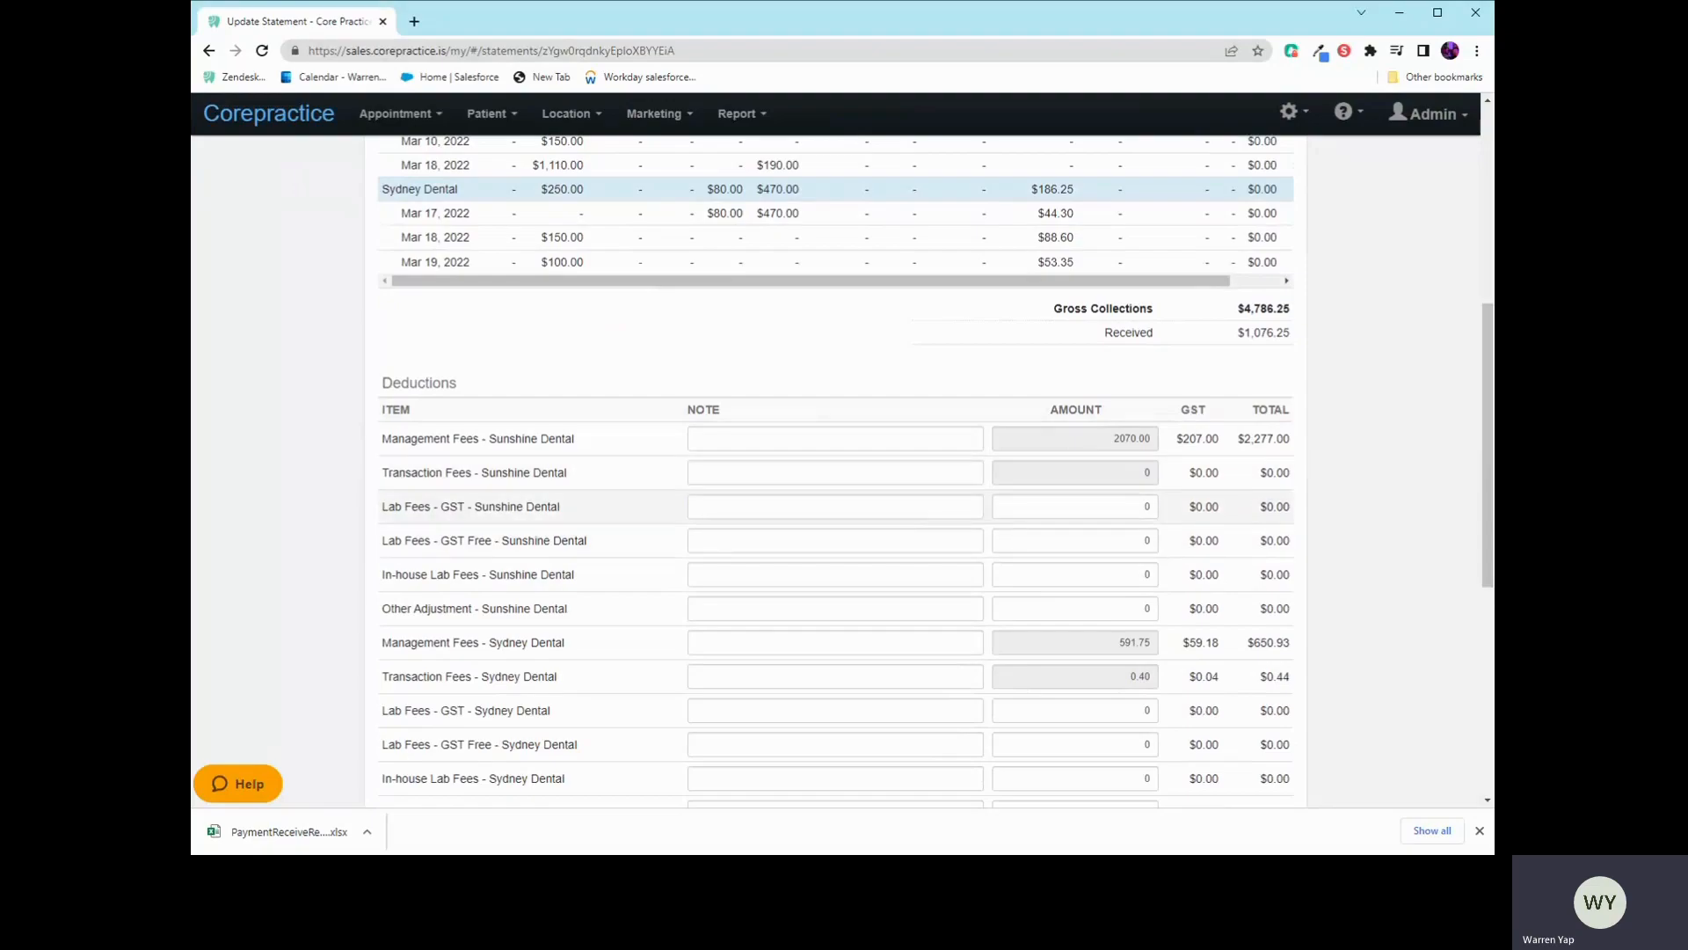
{"action": "scroll", "coordinate": [965, 370], "scroll_direction": "down", "scroll_amount": 2}
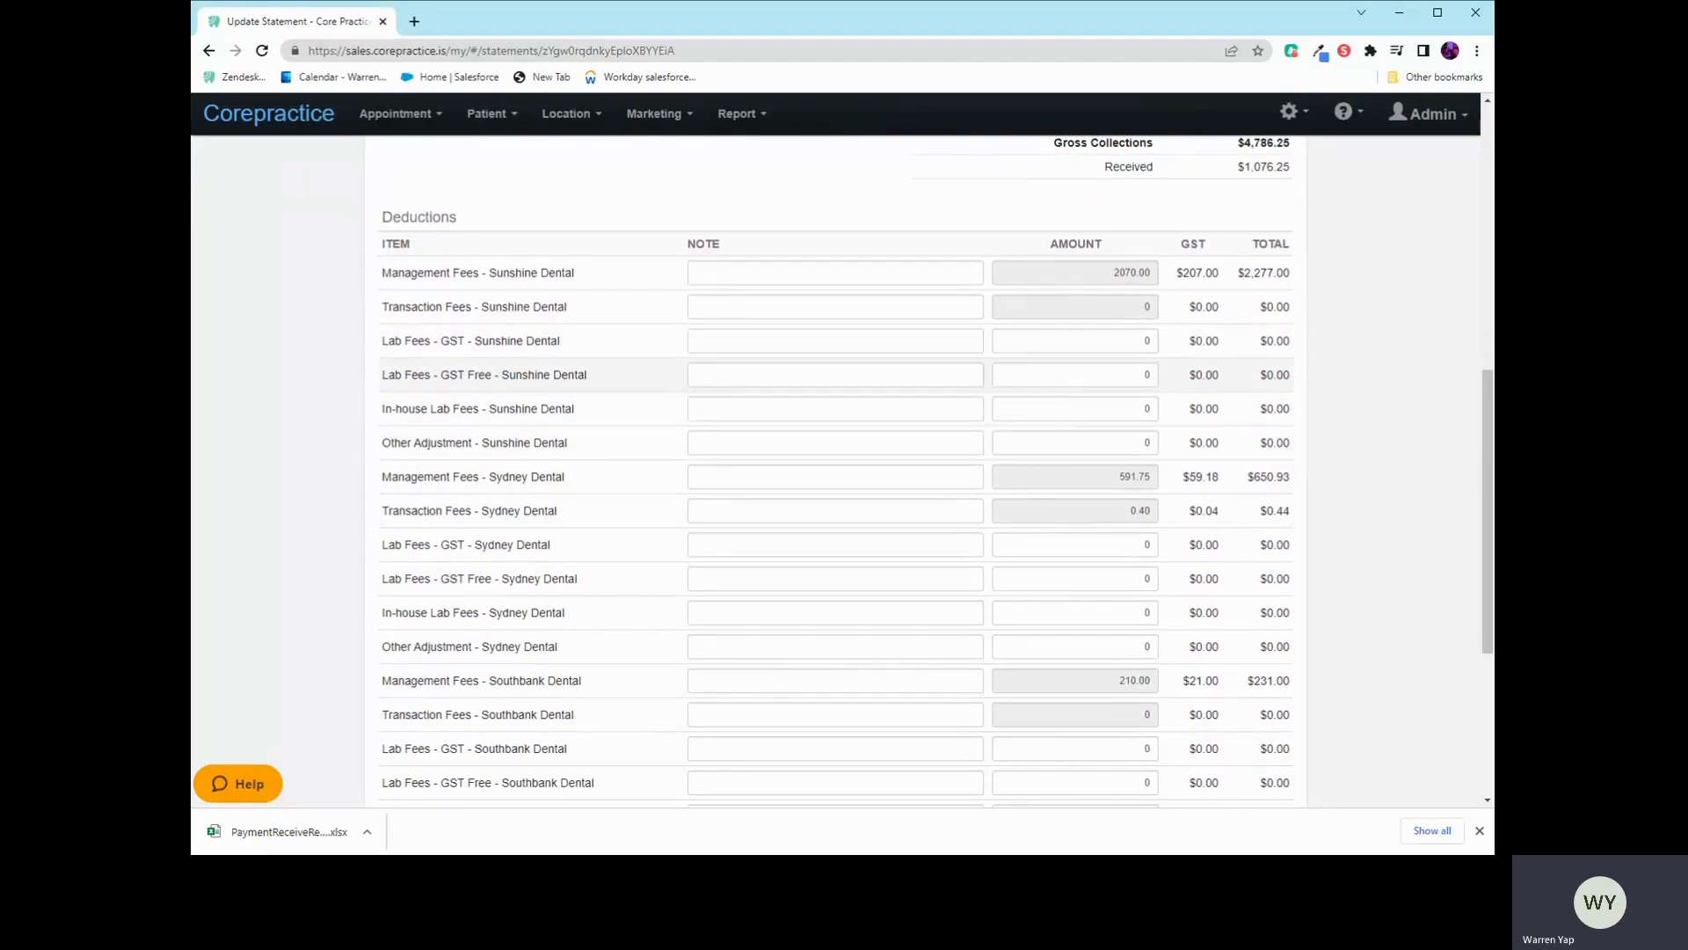
{"action": "scroll", "coordinate": [945, 434], "scroll_direction": "down", "scroll_amount": 1}
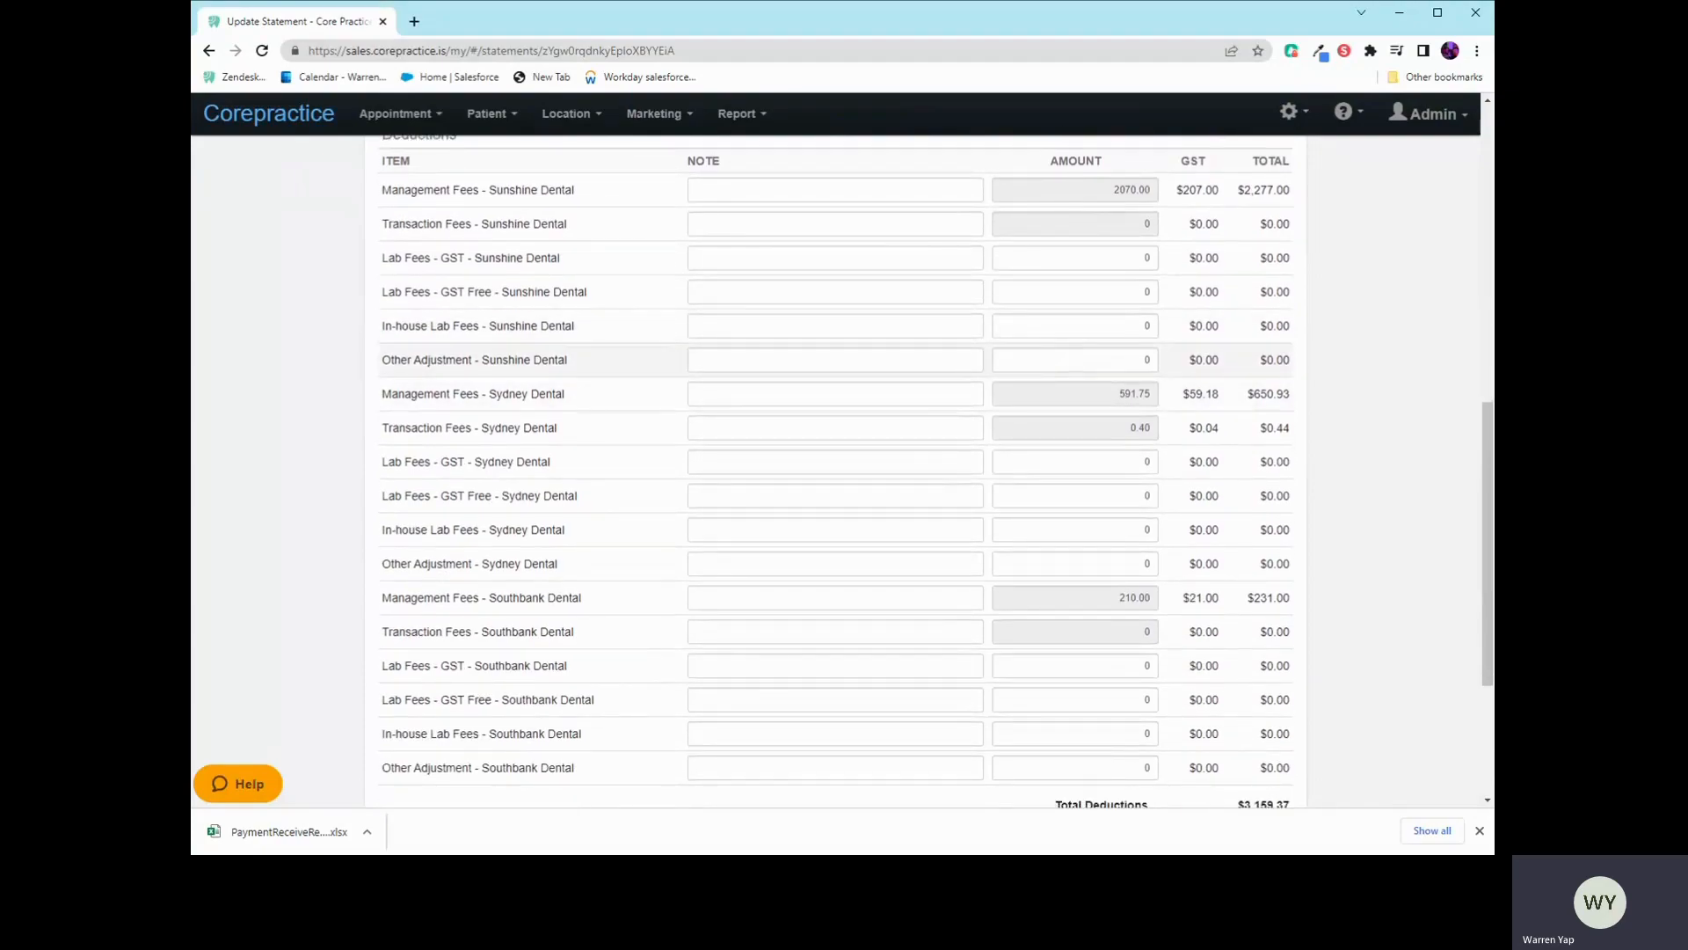
{"action": "scroll", "coordinate": [1191, 497], "scroll_direction": "down", "scroll_amount": 3}
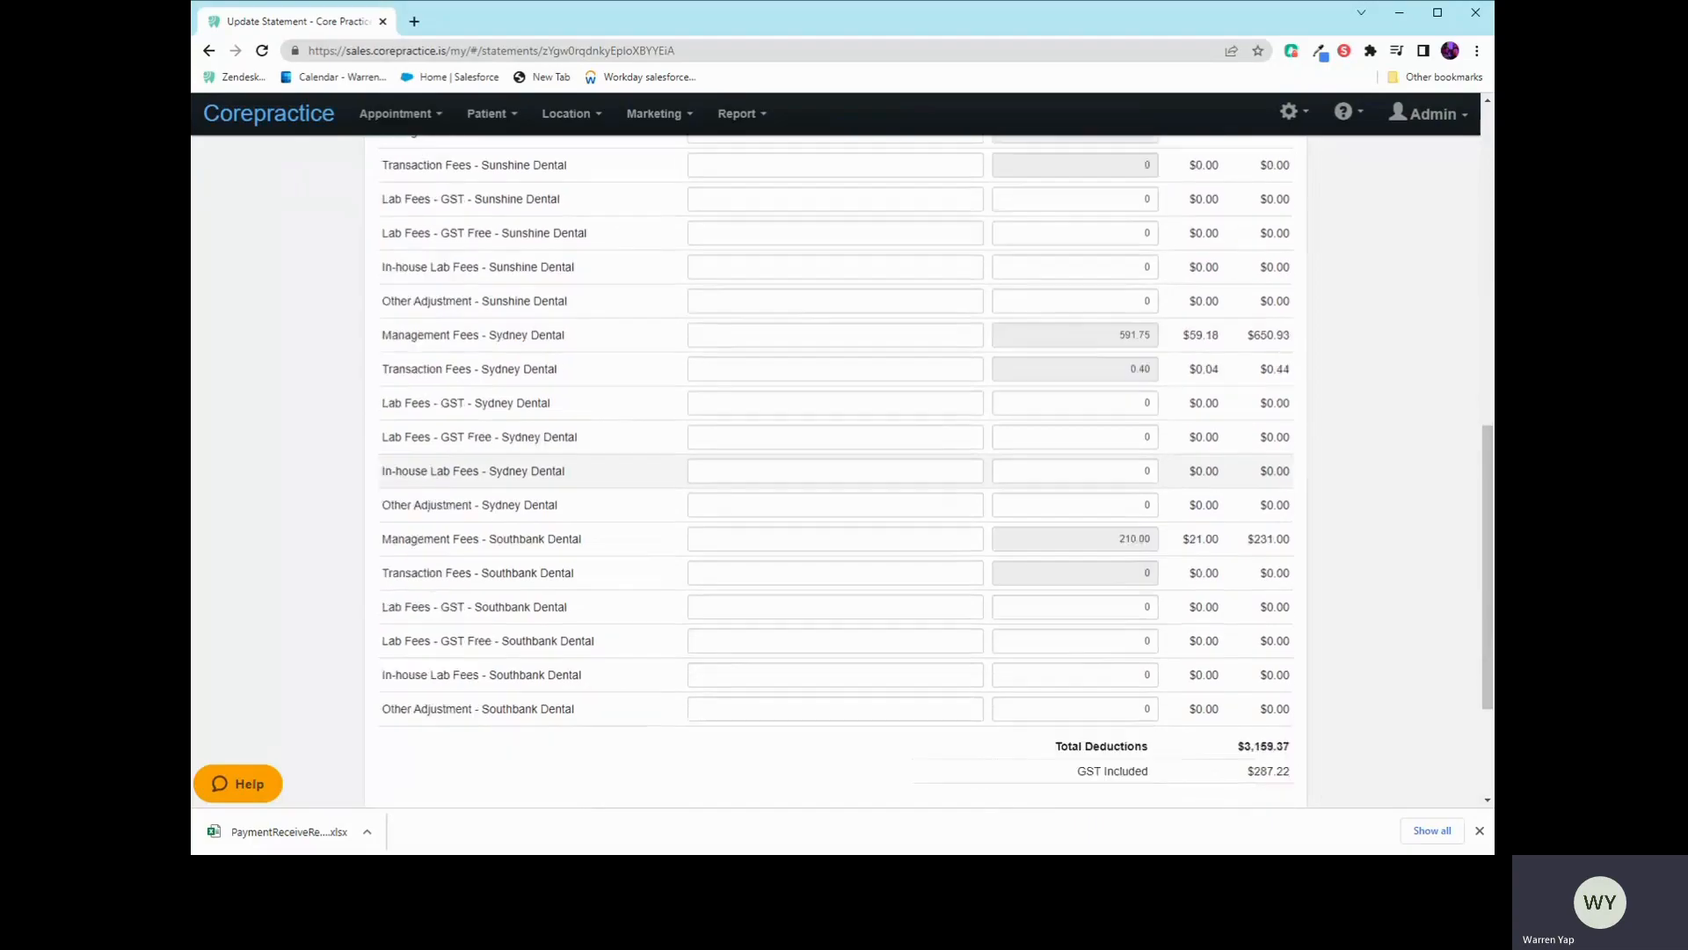
- Set the Other Adjustment deduction amount for Sunshine Dental to 100 and check the total deductions
{"action": "scroll", "coordinate": [1035, 393], "scroll_direction": "up", "scroll_amount": 6}
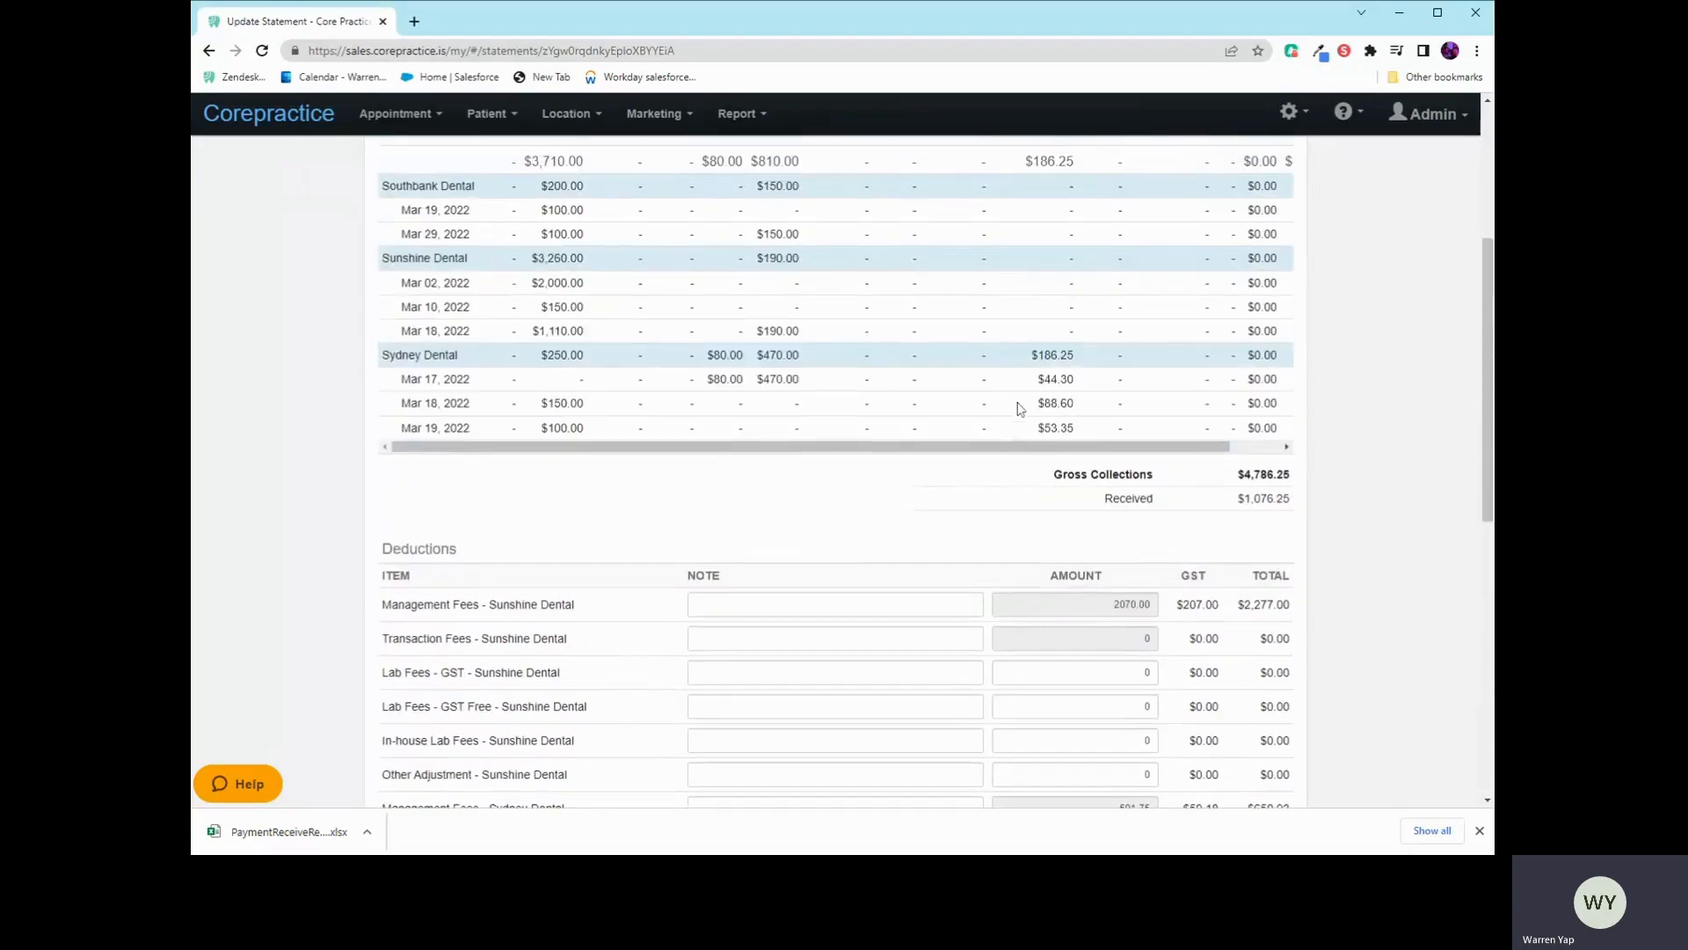
{"action": "scroll", "coordinate": [1035, 393], "scroll_direction": "down", "scroll_amount": 1}
{"action": "left_click", "coordinate": [1121, 609]}
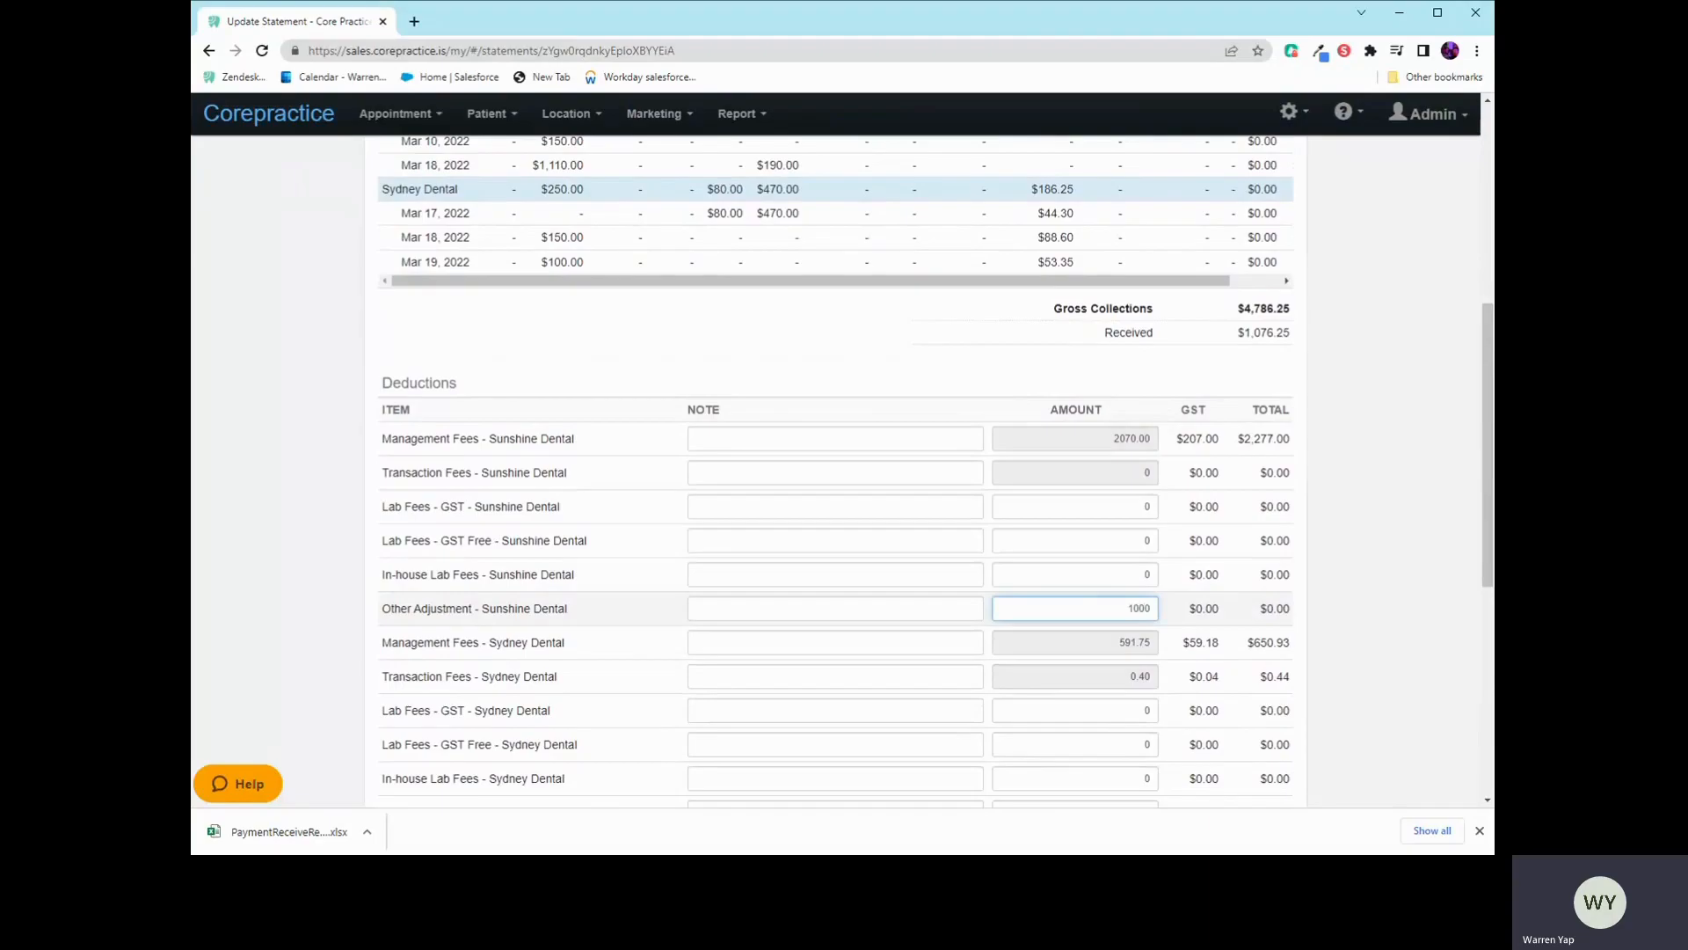
{"action": "left_click", "coordinate": [1345, 572]}
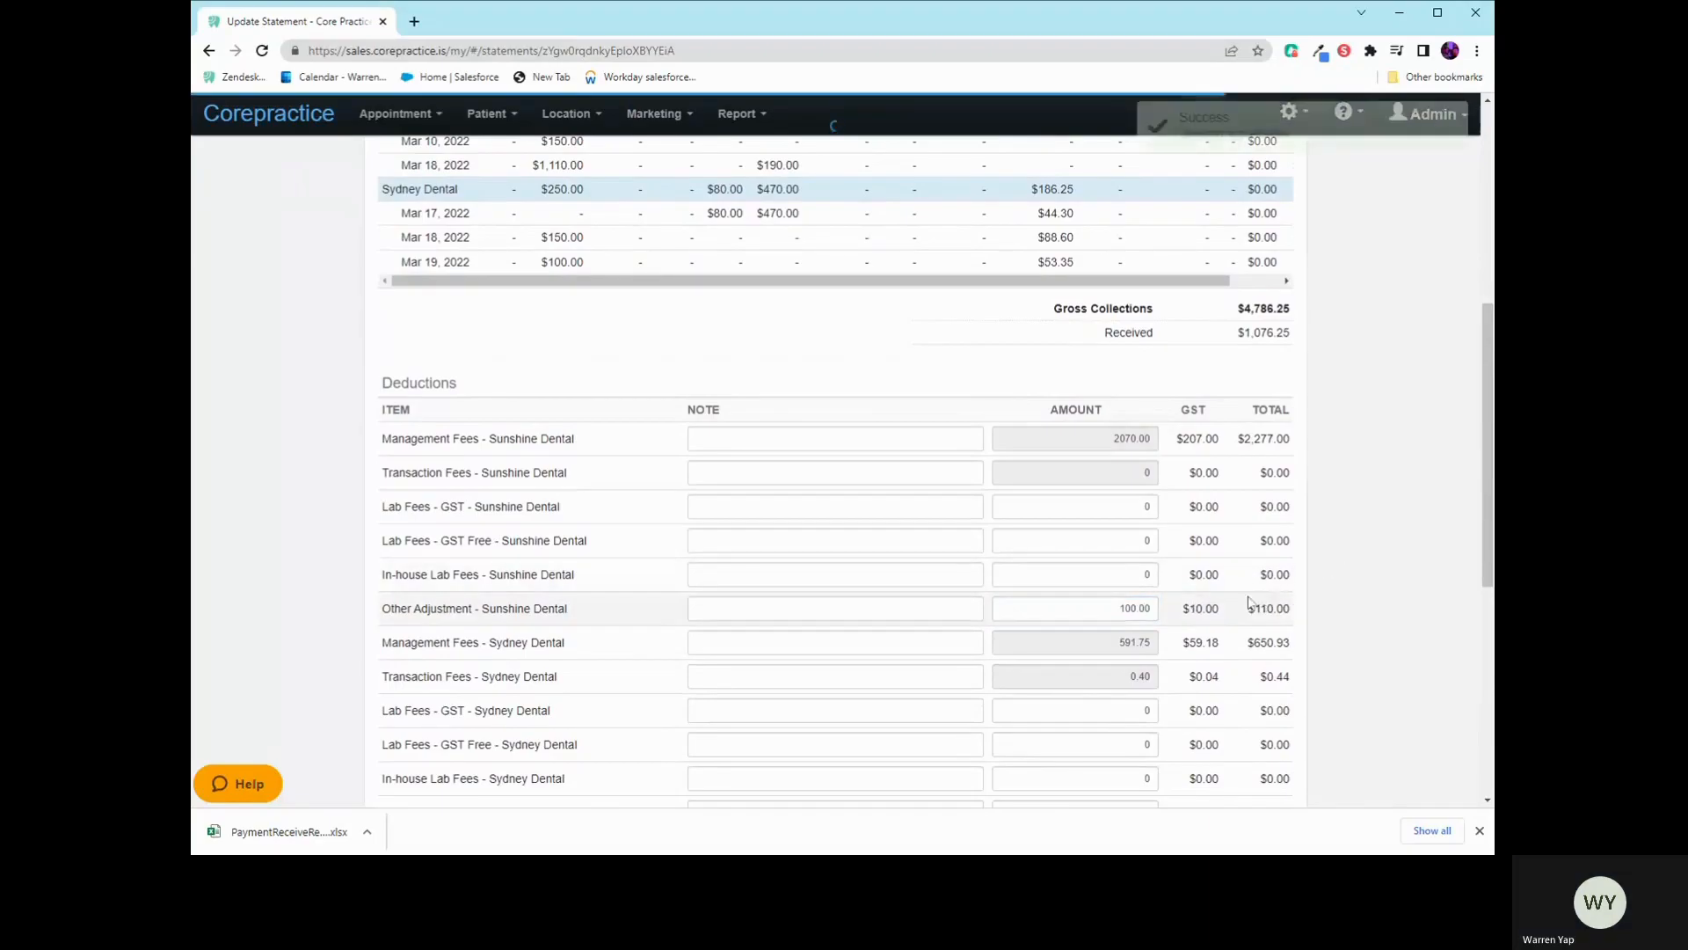
{"action": "scroll", "coordinate": [1338, 598], "scroll_direction": "down", "scroll_amount": 2}
{"action": "scroll", "coordinate": [1334, 595], "scroll_direction": "down", "scroll_amount": 2}
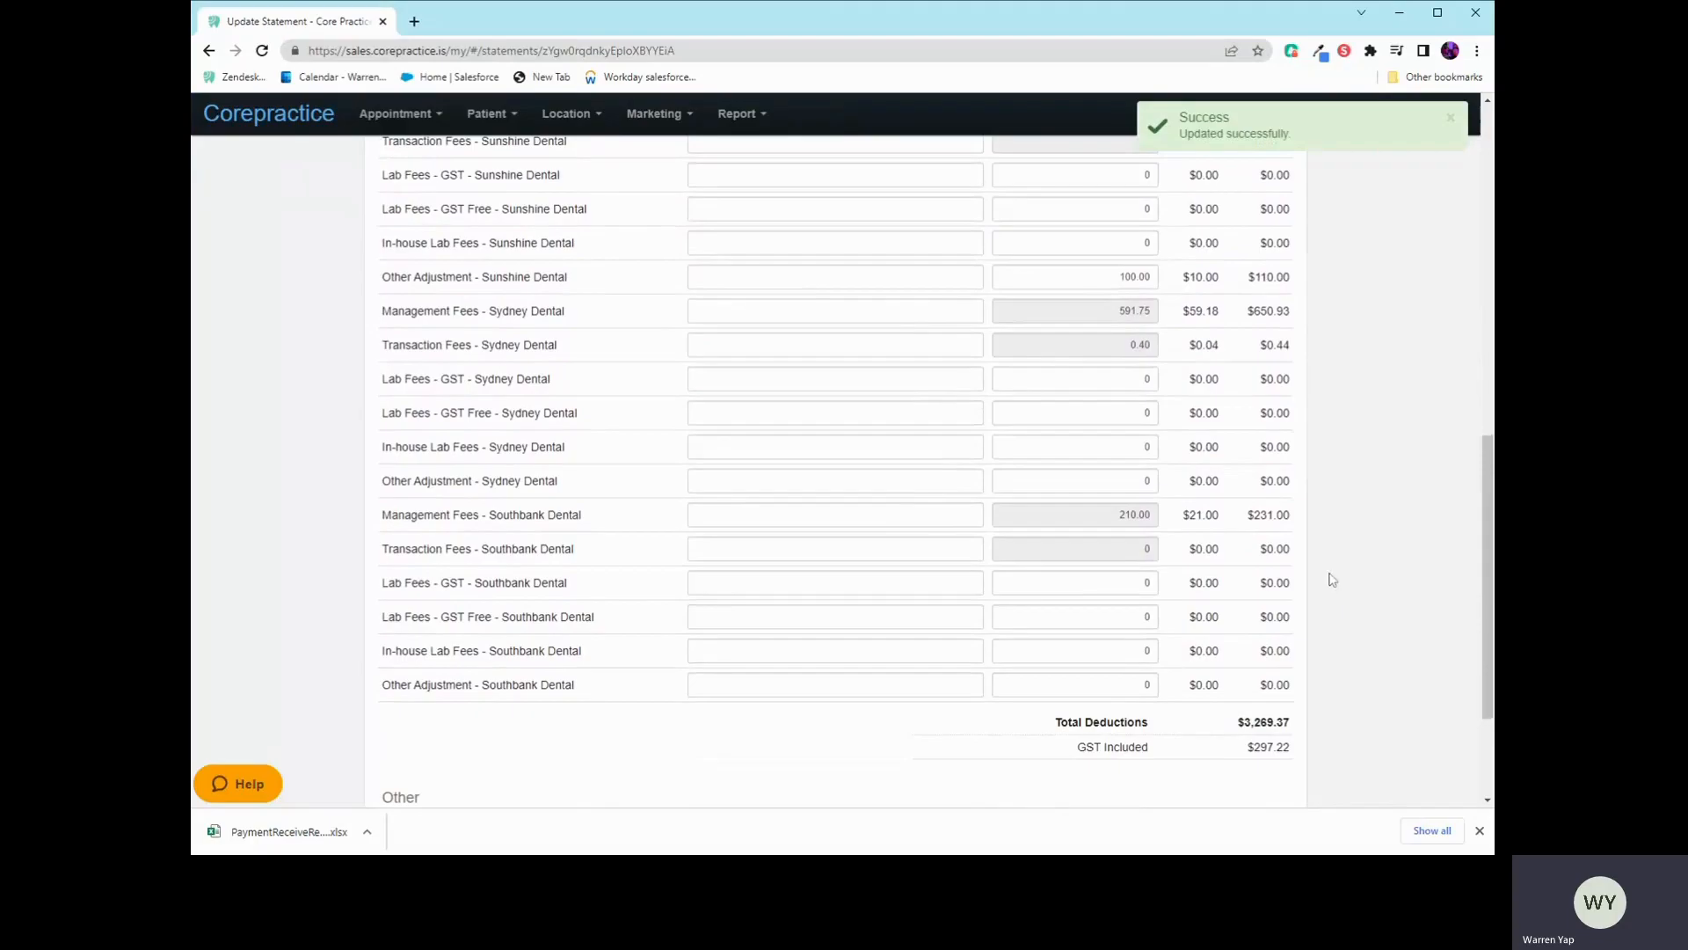
- Add and submit the statement note "Added $100 adjustment due to overpaying for last month."
{"action": "scroll", "coordinate": [1375, 675], "scroll_direction": "down", "scroll_amount": 3}
{"action": "scroll", "coordinate": [1364, 667], "scroll_direction": "up", "scroll_amount": 2}
{"action": "scroll", "coordinate": [1363, 667], "scroll_direction": "down", "scroll_amount": 2}
{"action": "left_click", "coordinate": [606, 684]}
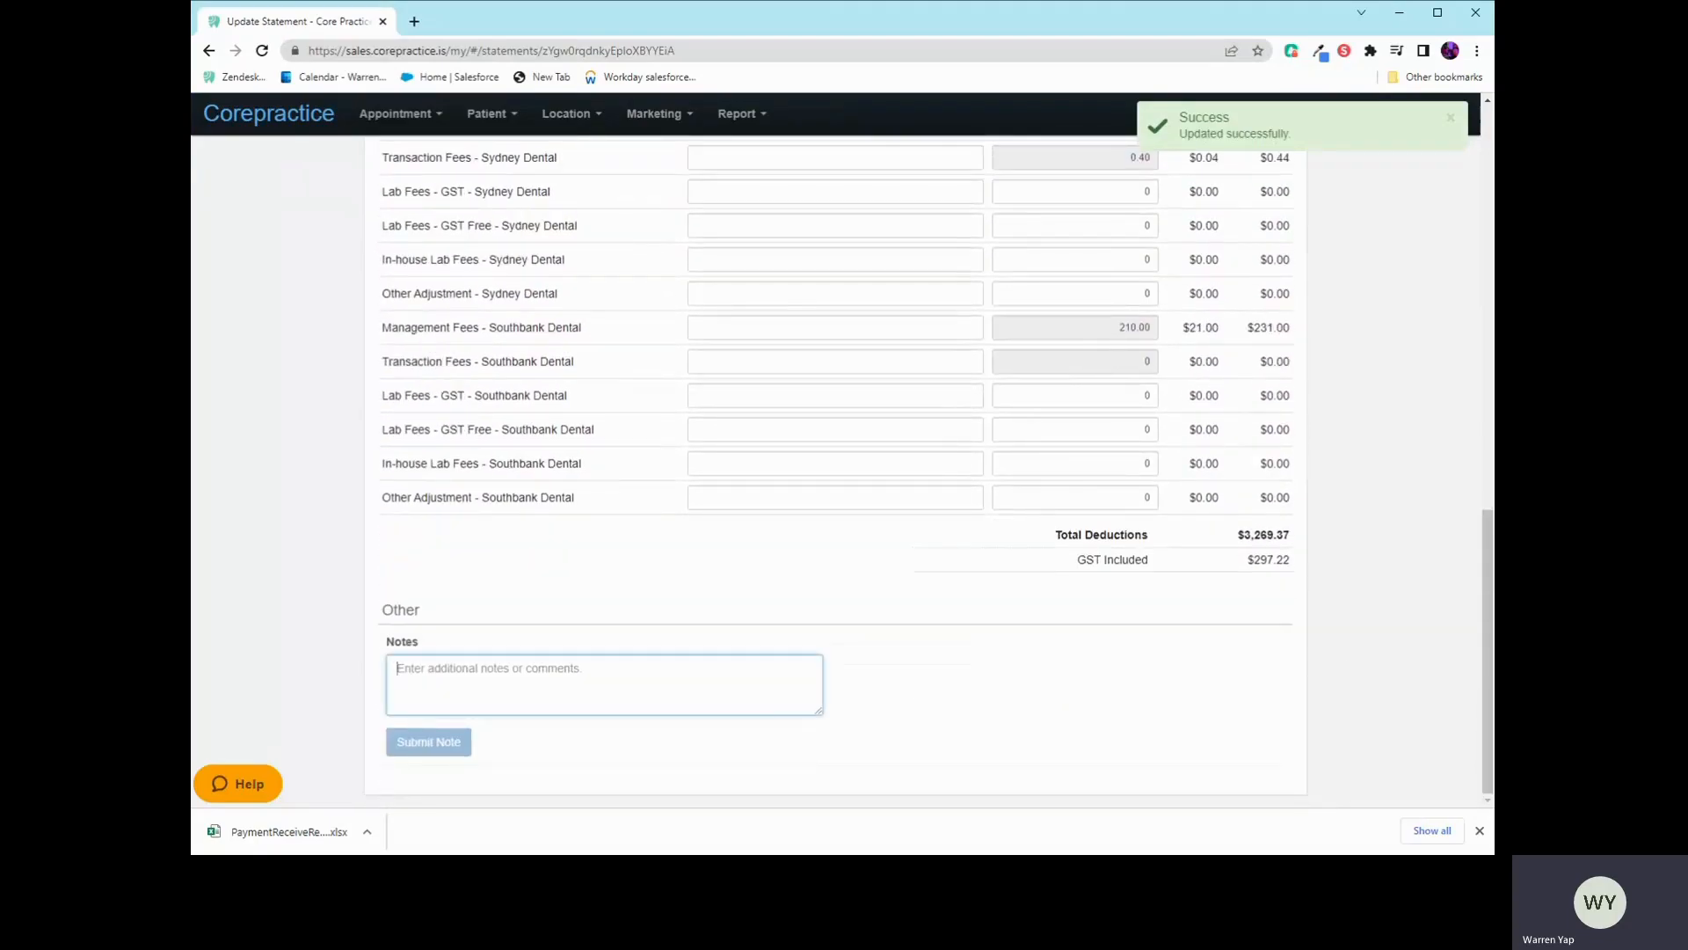
{"action": "type", "text": "Addewd "}
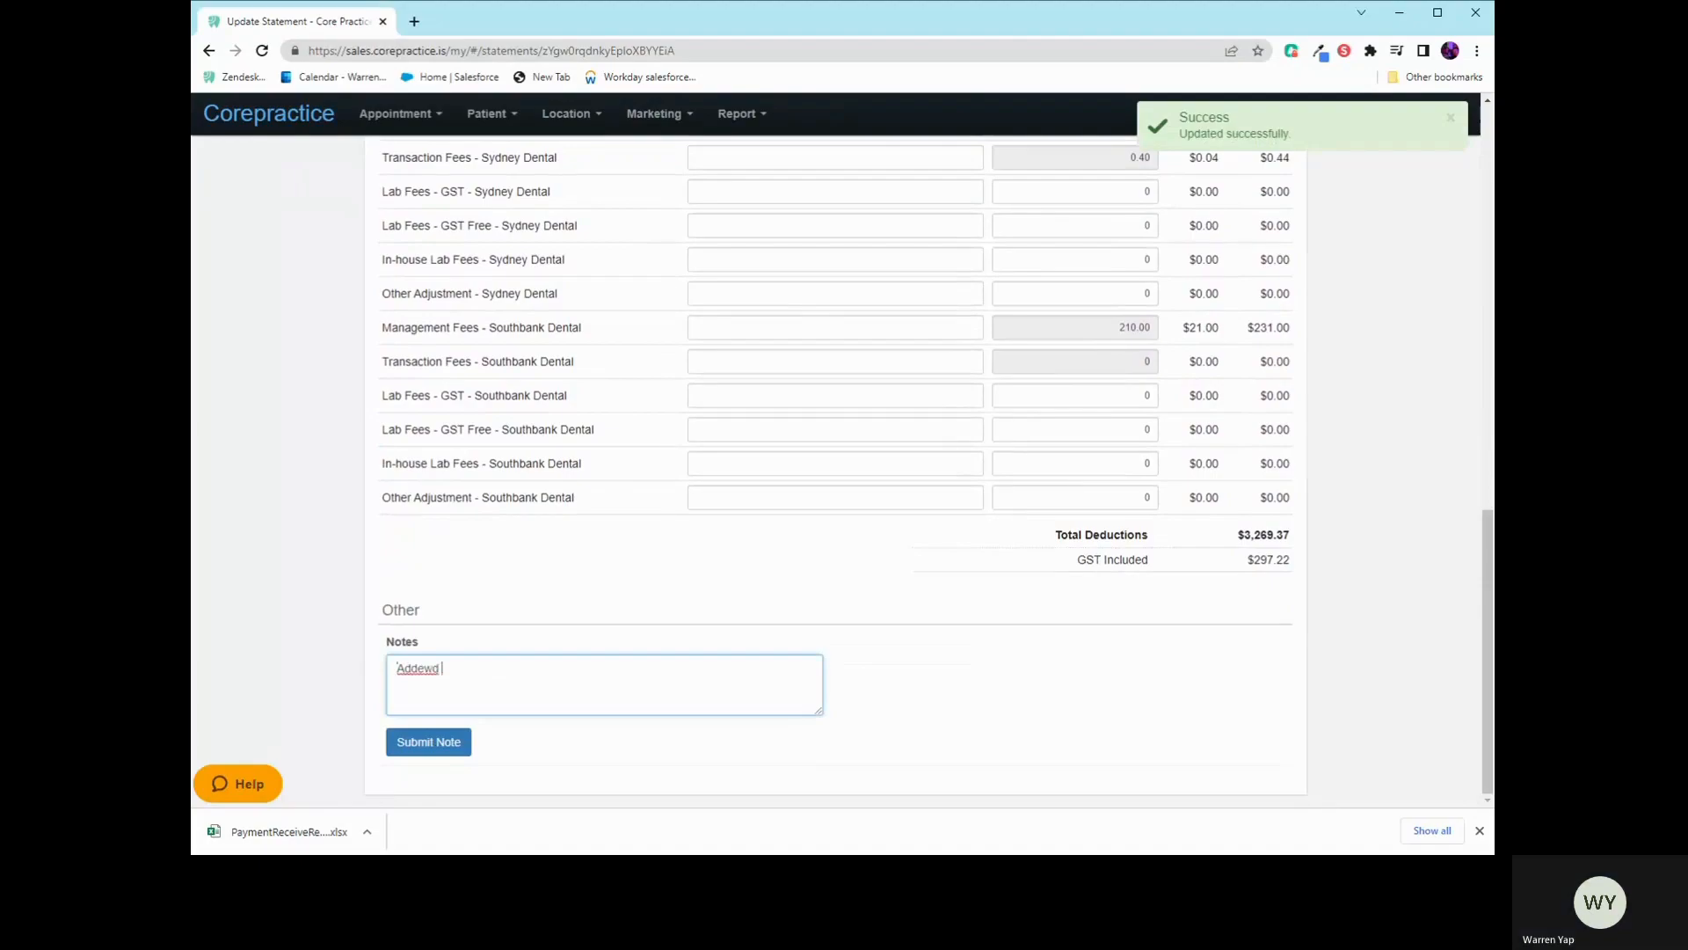
{"action": "key", "text": "BackSpace"}
{"action": "key", "text": "BackSpace"}
{"action": "key", "text": "BackSpace"}
{"action": "type", "text": "d $100 adjus"}
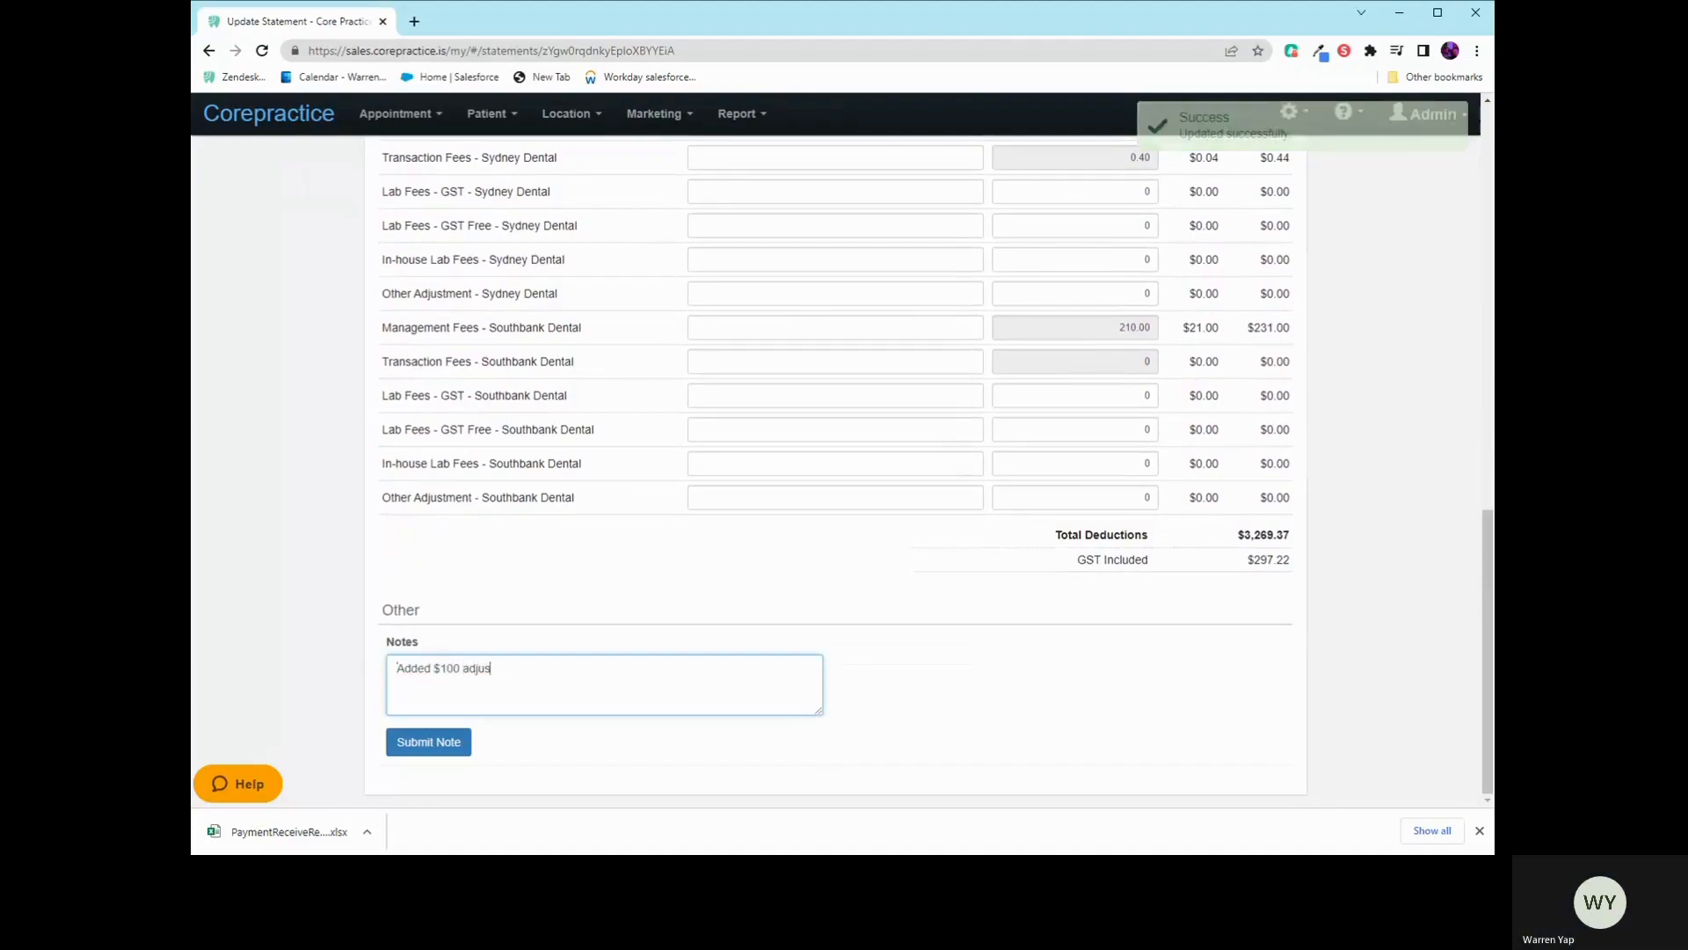
{"action": "type", "text": "tment due to over"}
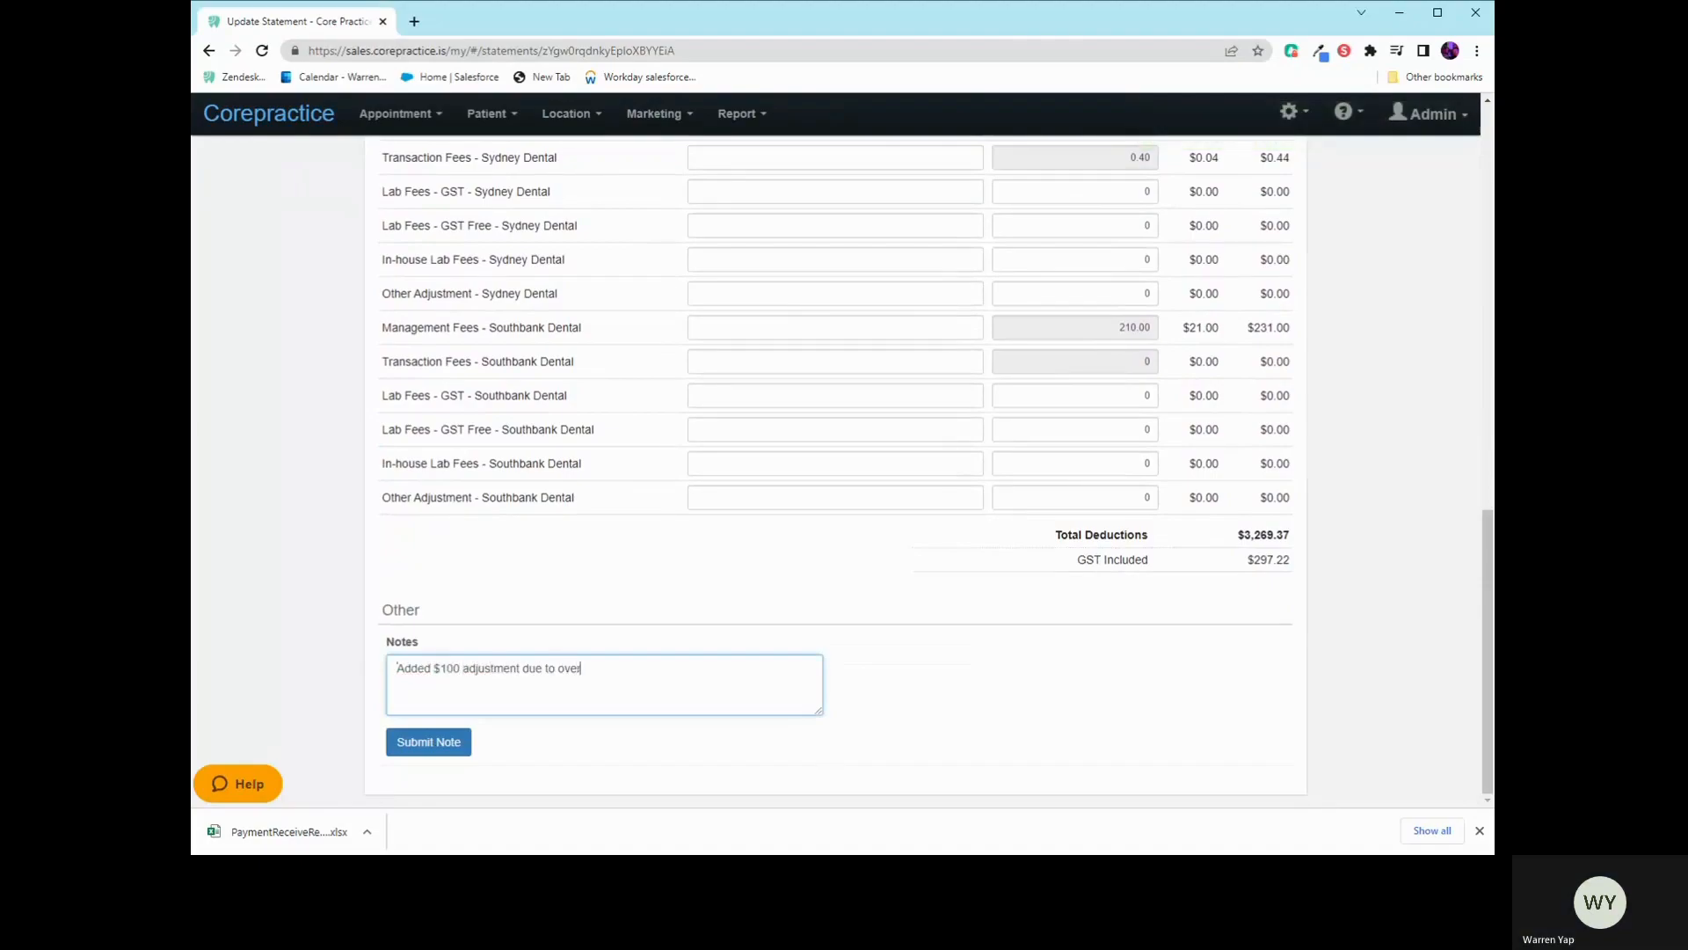
{"action": "type", "text": "paying for last month"}
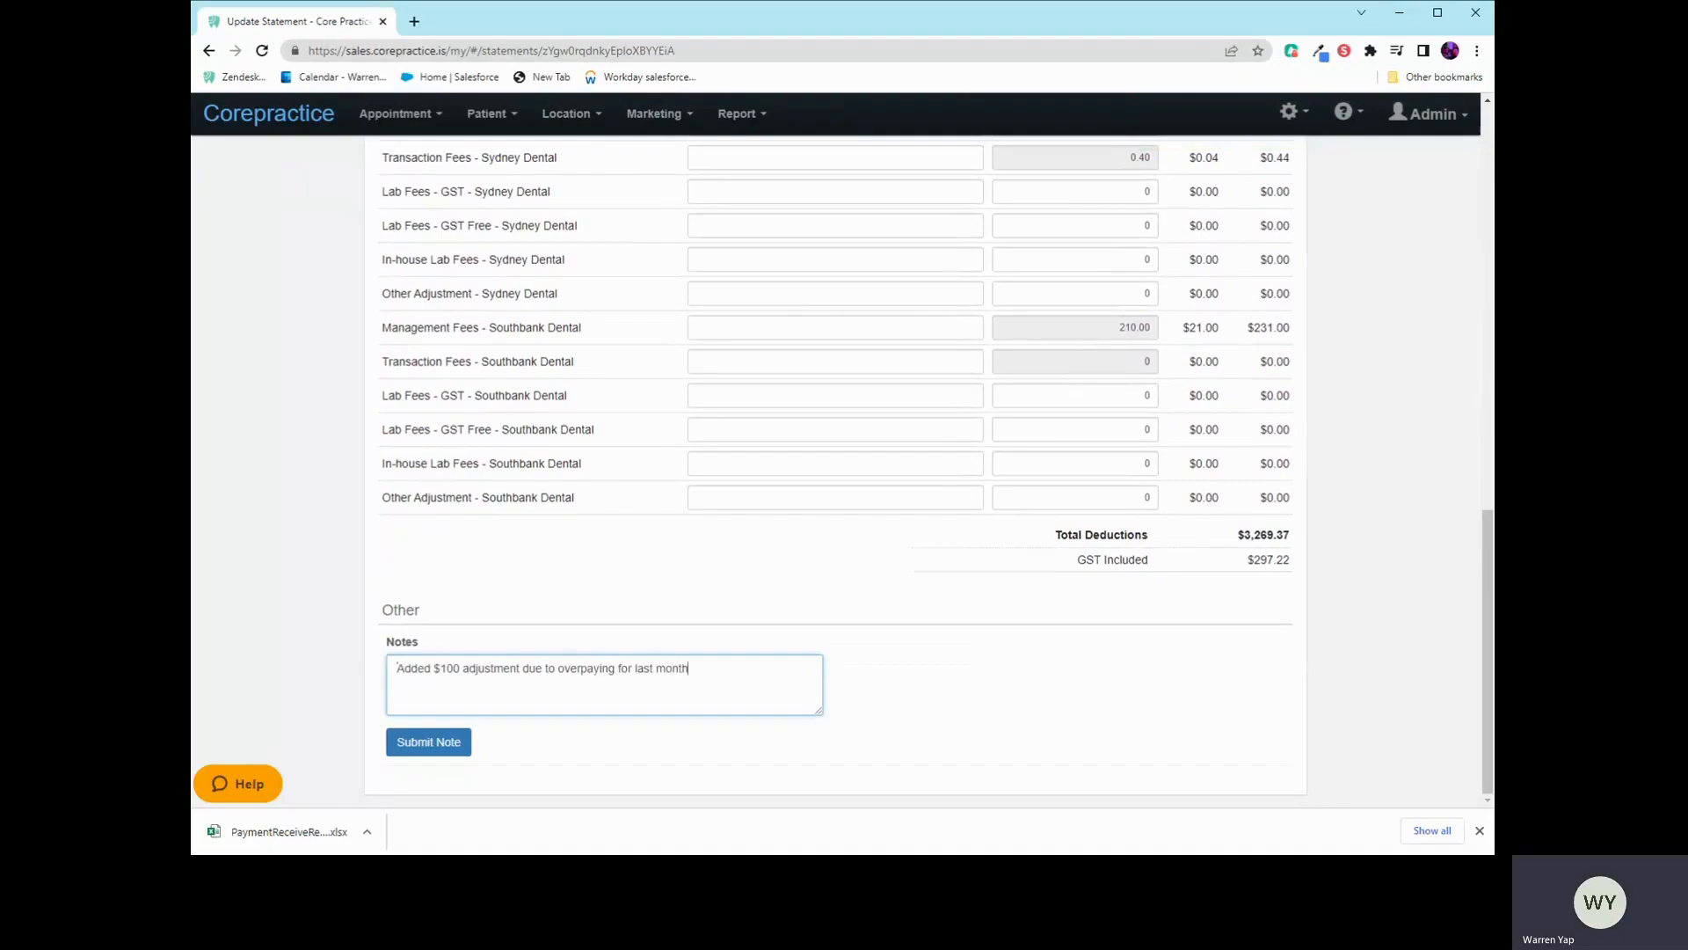
{"action": "type", "text": "."}
{"action": "left_click", "coordinate": [393, 749]}
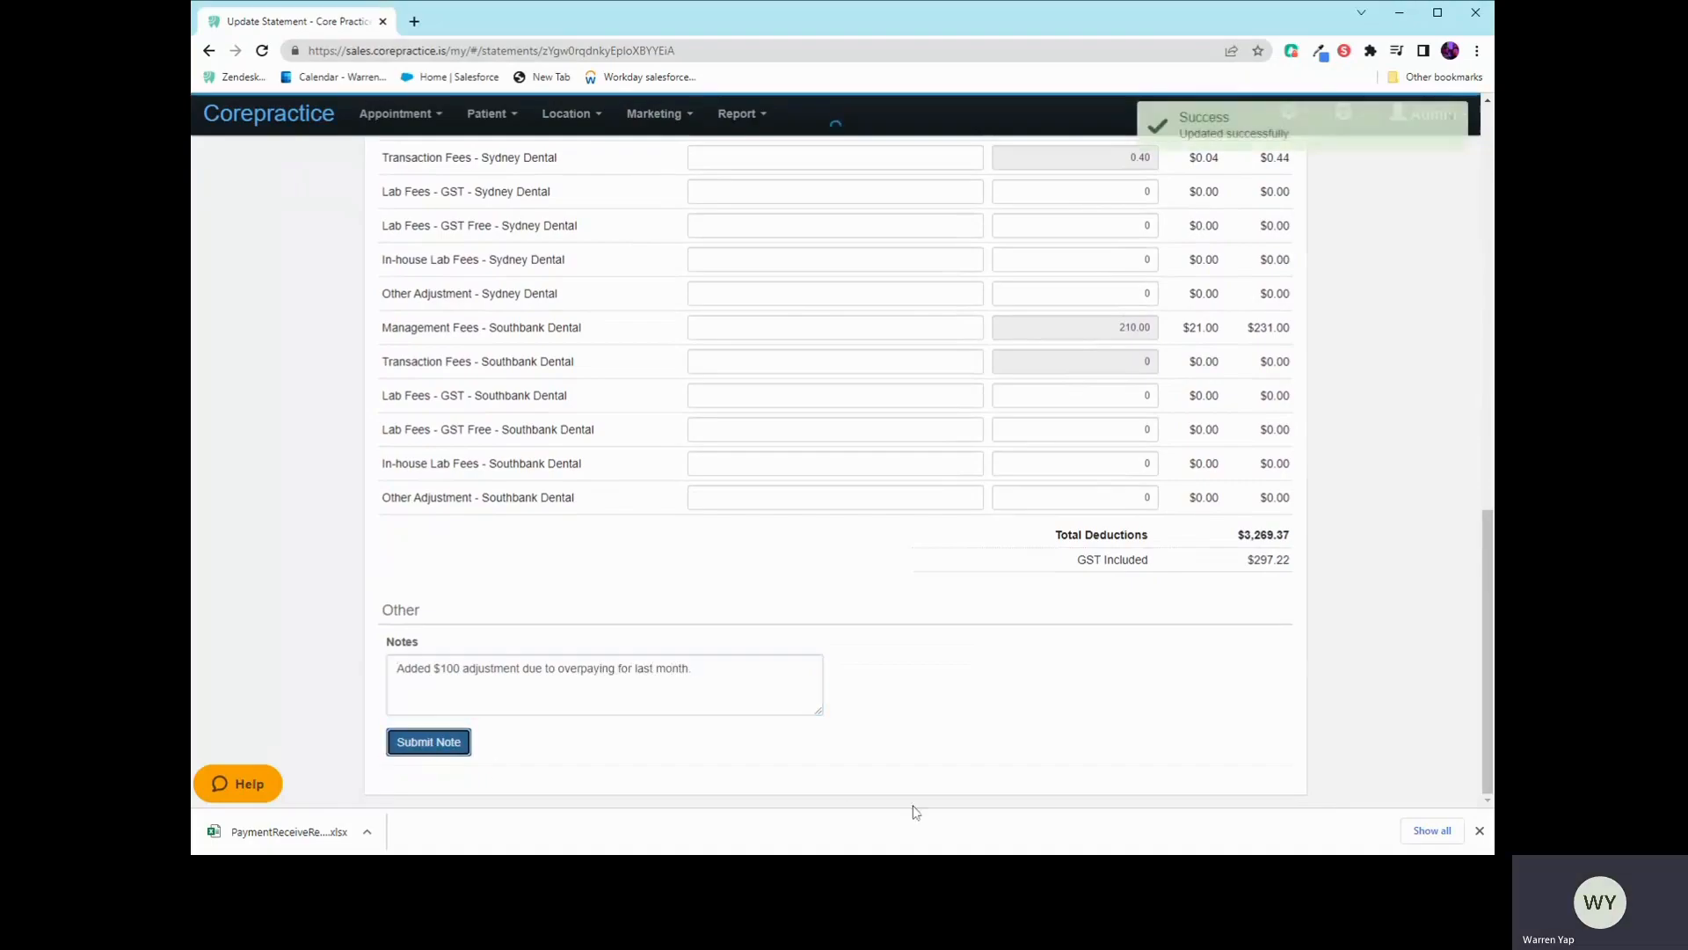
- View the draft statement and review its deductions, payments, payment due and note
{"action": "scroll", "coordinate": [1108, 651], "scroll_direction": "up", "scroll_amount": 12}
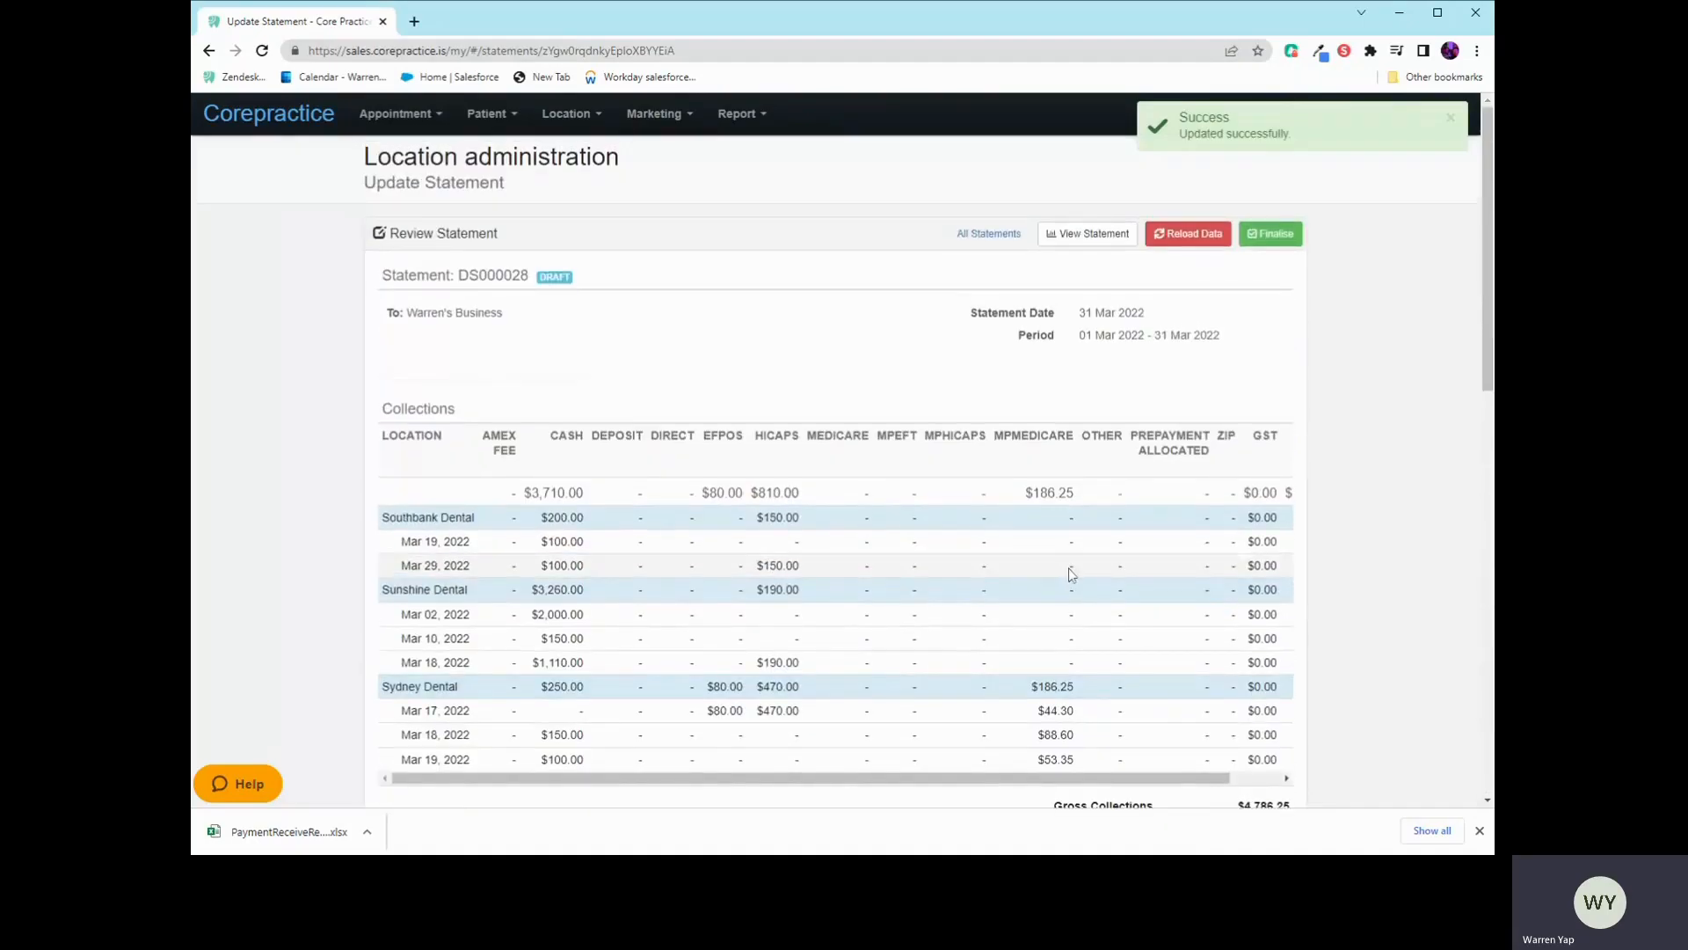
{"action": "left_click", "coordinate": [1087, 233]}
{"action": "scroll", "coordinate": [695, 453], "scroll_direction": "down", "scroll_amount": 7}
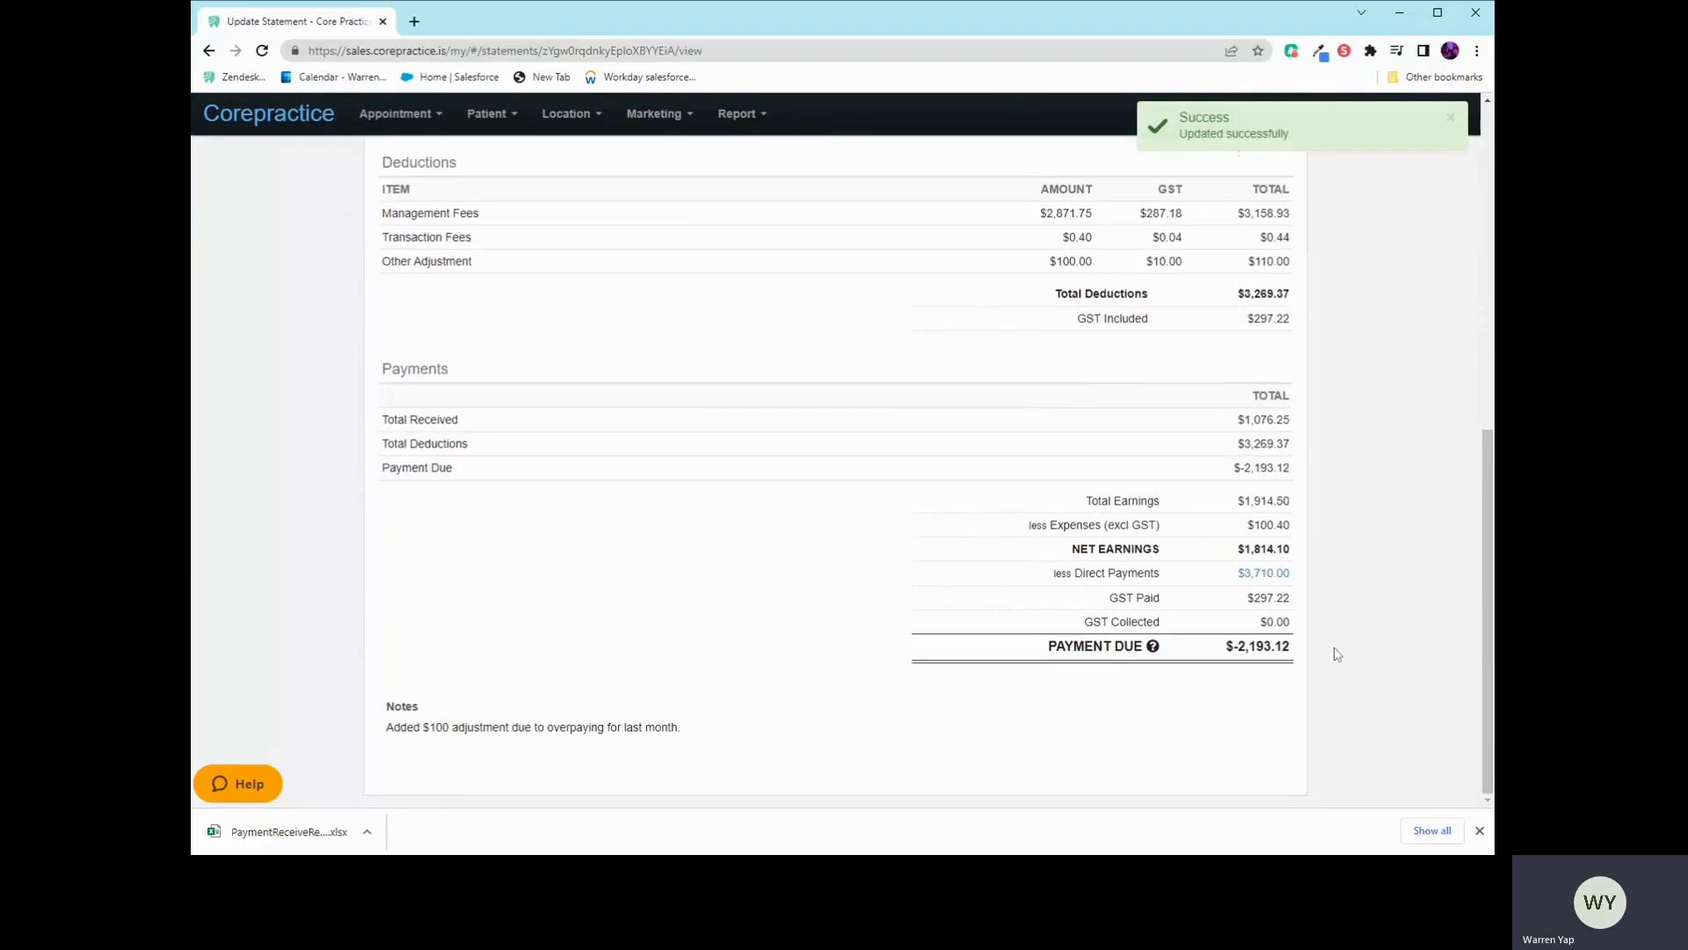
- Return to editing the March 2022 statement, finalise it and dismiss the resulting dialog
{"action": "scroll", "coordinate": [1337, 654], "scroll_direction": "up", "scroll_amount": 10}
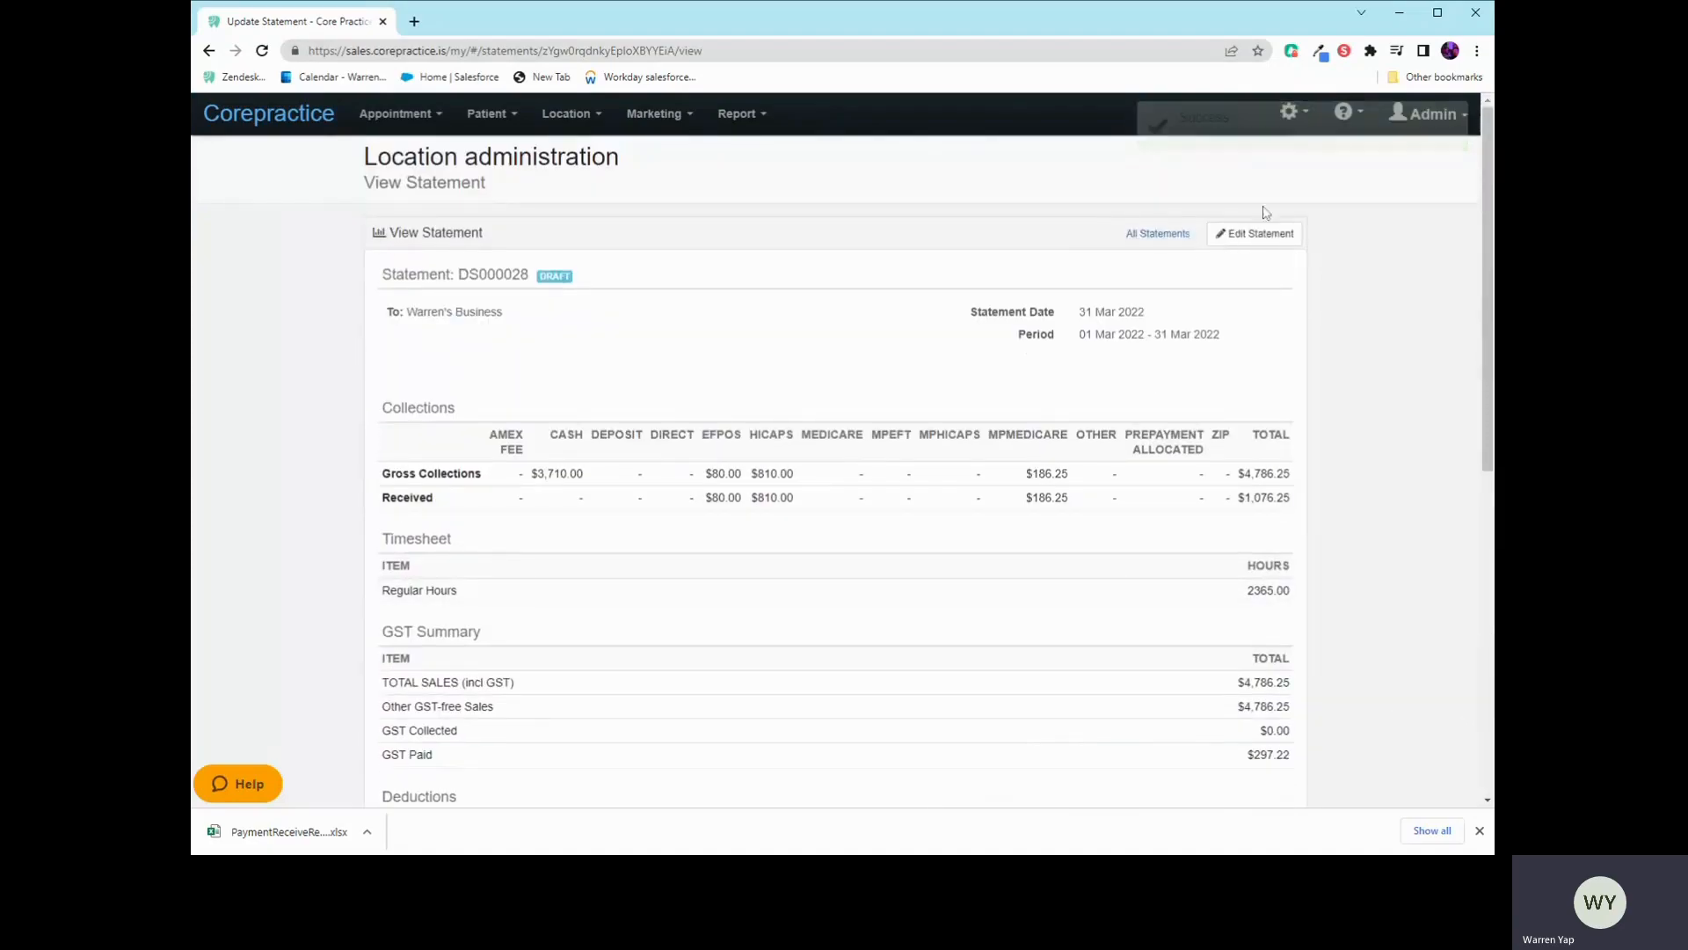
{"action": "left_click", "coordinate": [1255, 233]}
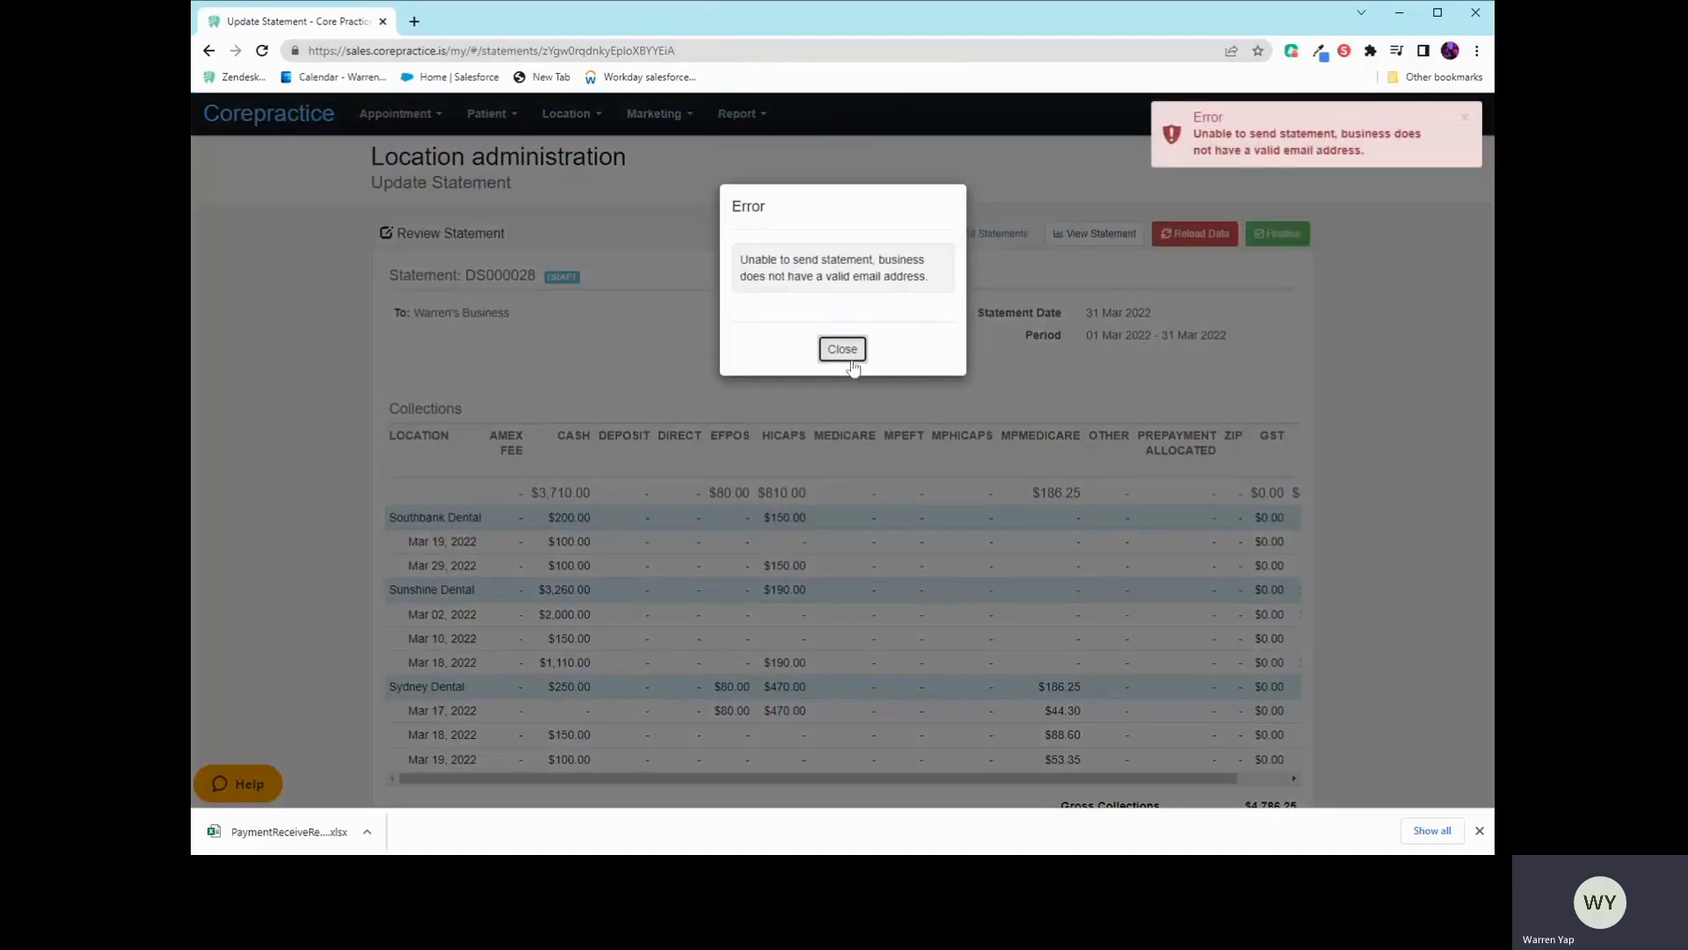
{"action": "left_click", "coordinate": [842, 349]}
- Open the details of the provider linked to the statement's business and examine the fields for contact information
{"action": "left_click", "coordinate": [565, 113]}
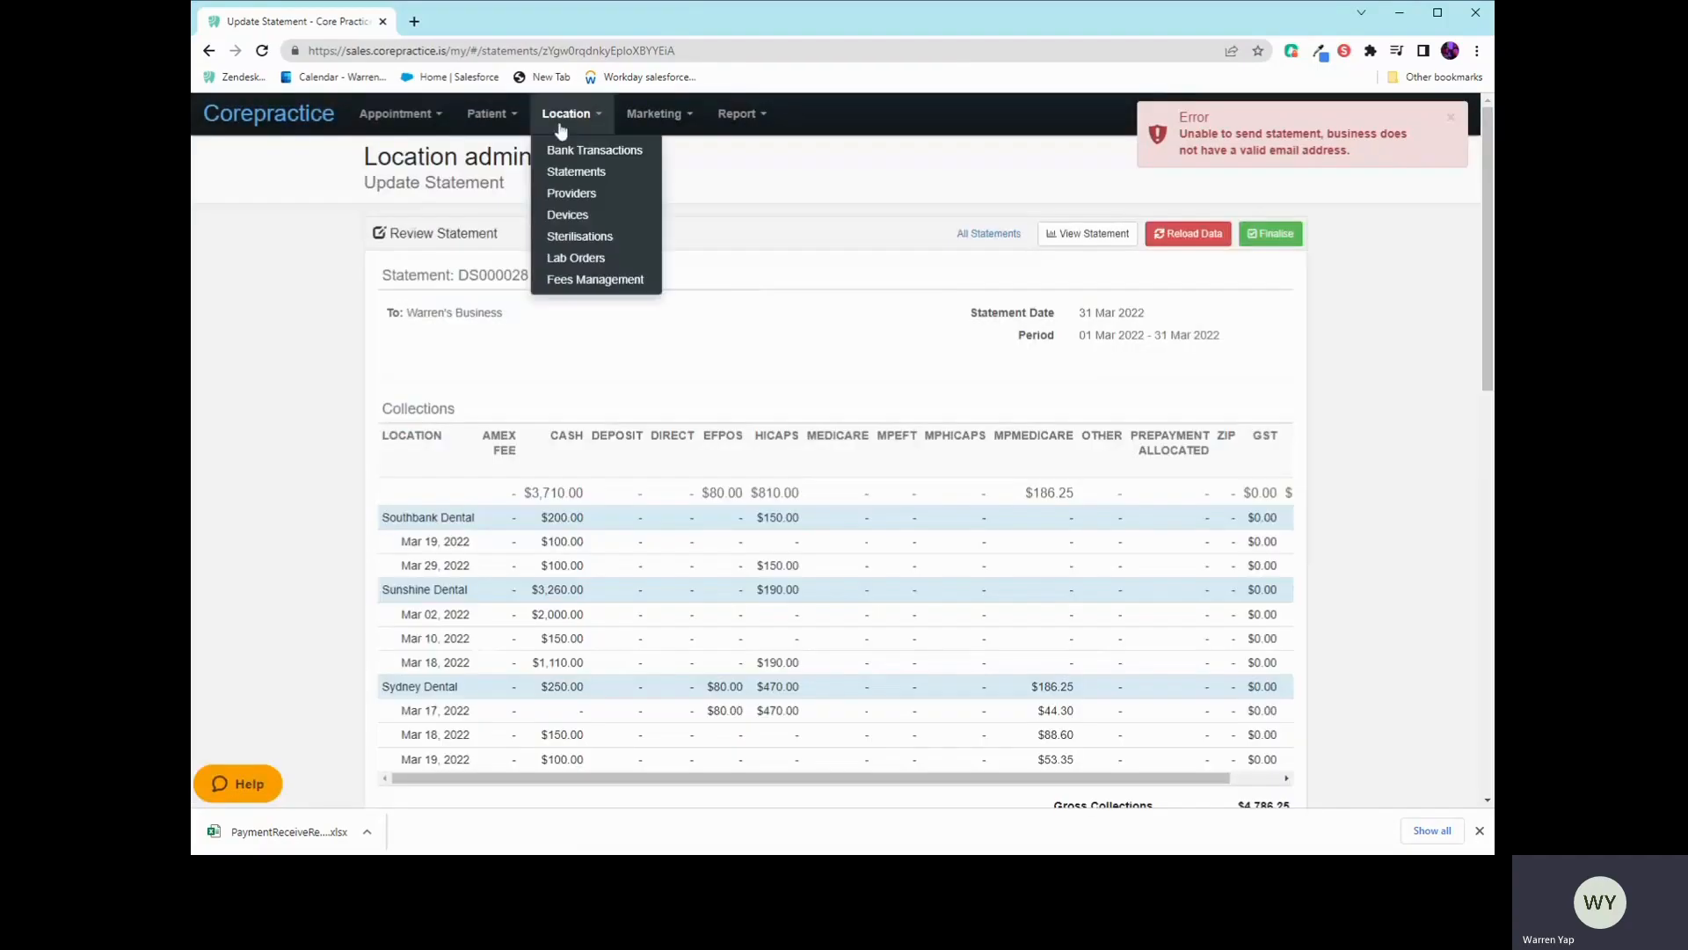
{"action": "left_click", "coordinate": [572, 193]}
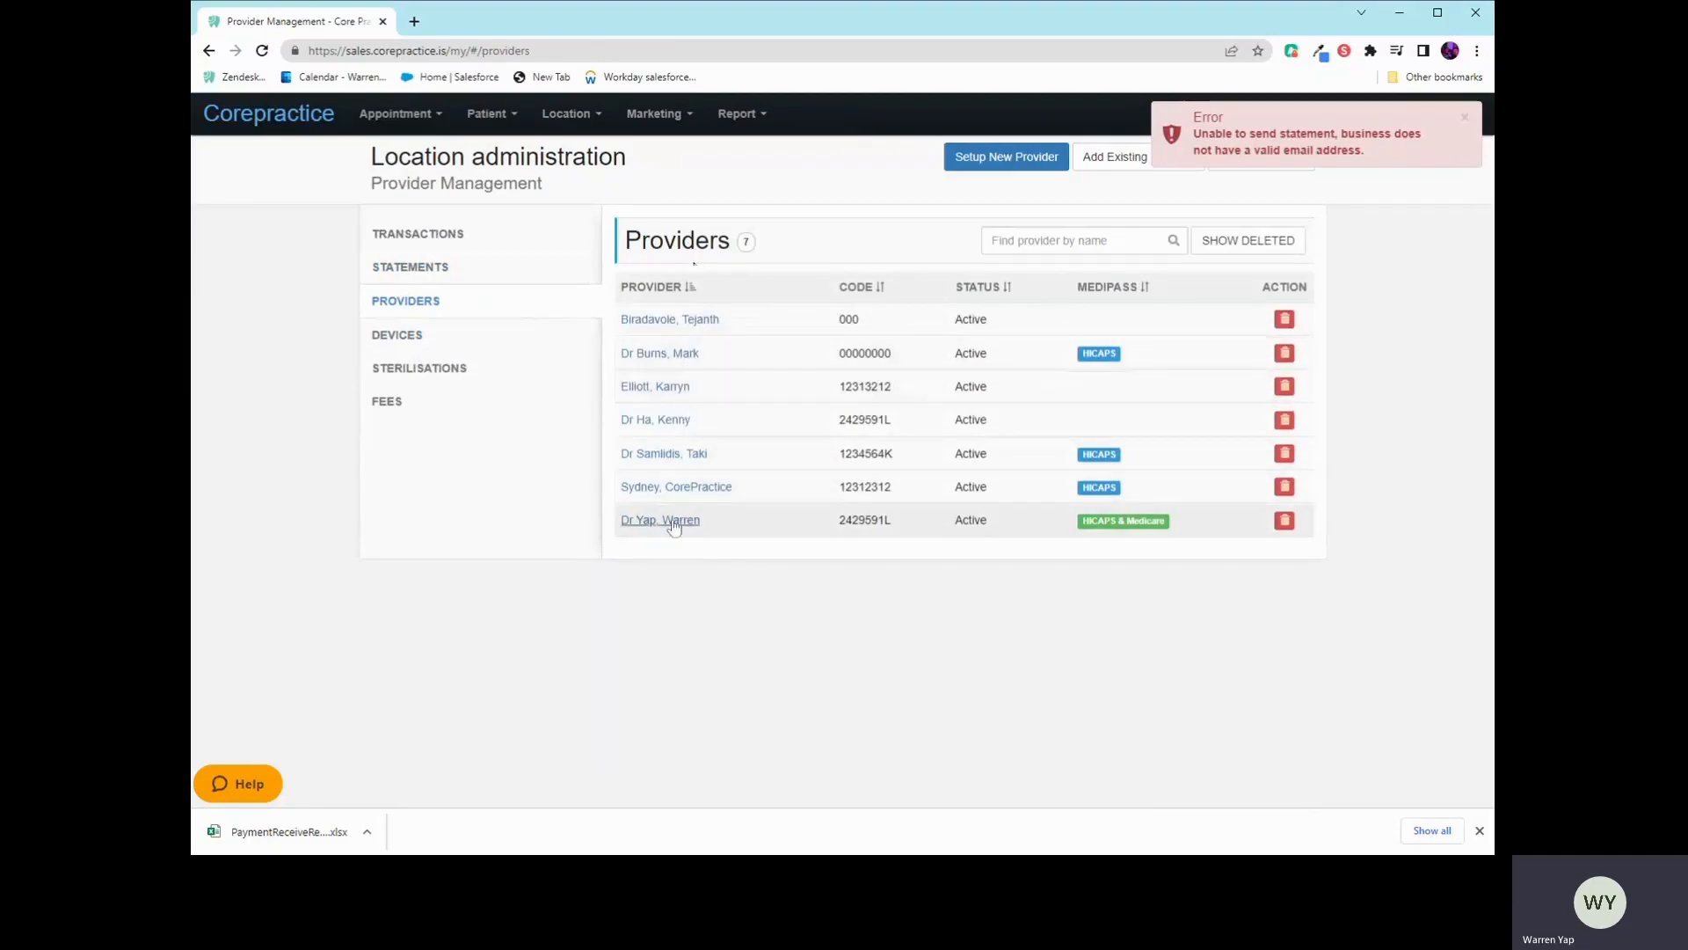
{"action": "left_click", "coordinate": [672, 517]}
{"action": "scroll", "coordinate": [1364, 539], "scroll_direction": "down", "scroll_amount": 2}
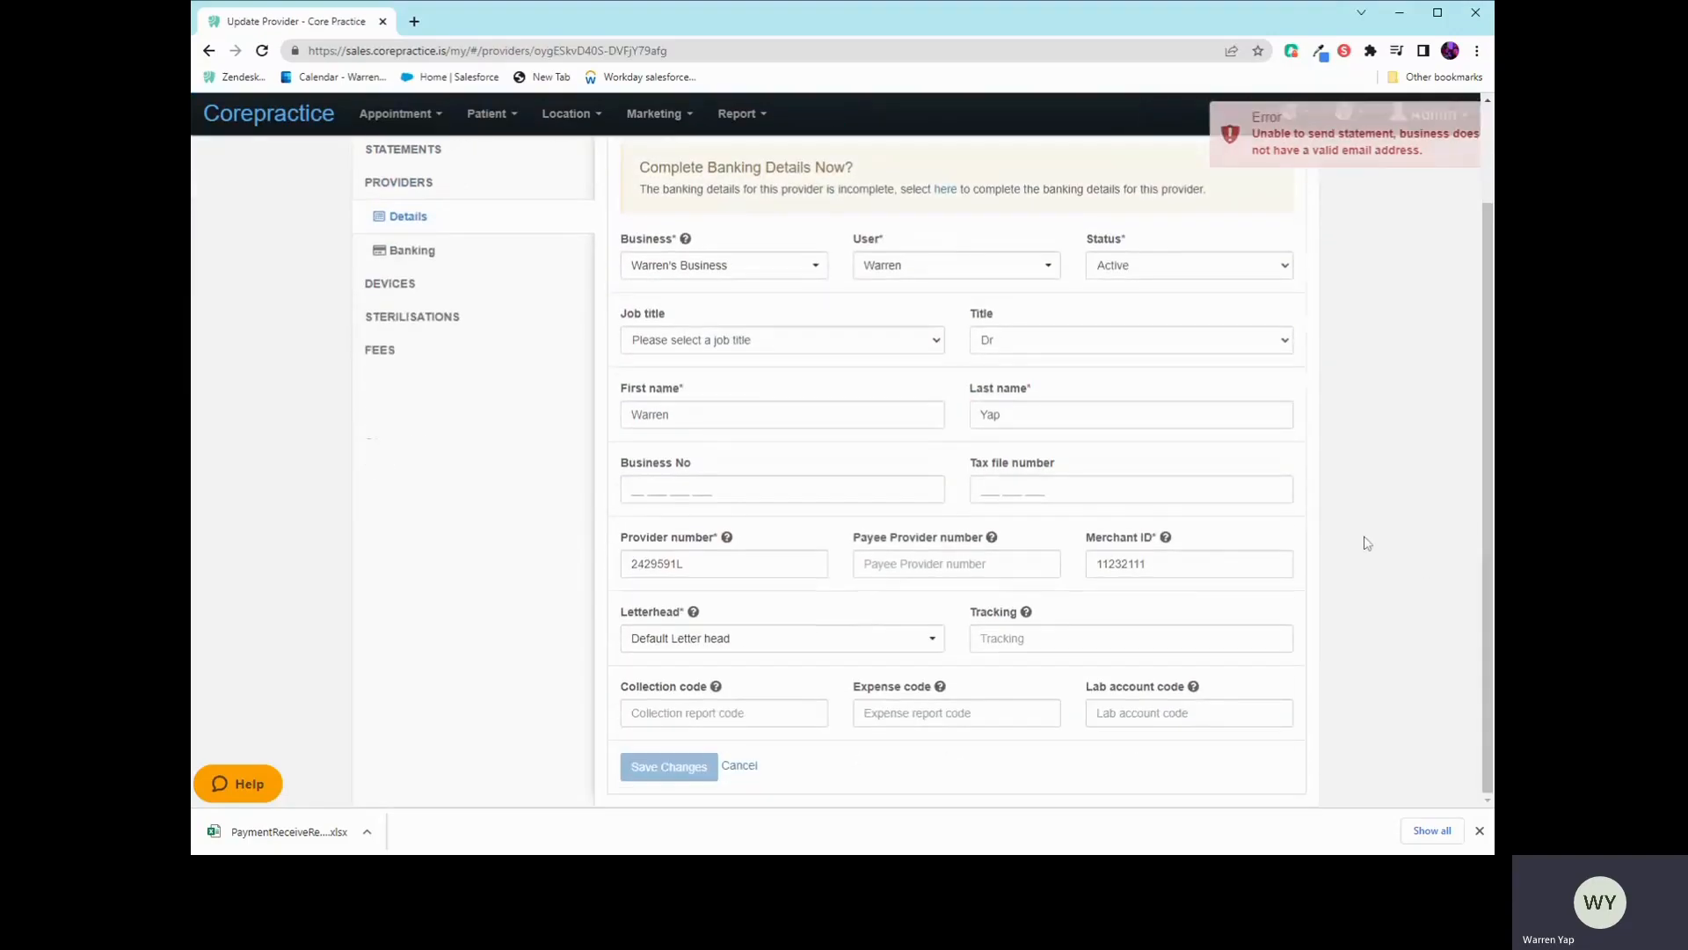
{"action": "scroll", "coordinate": [1363, 539], "scroll_direction": "up", "scroll_amount": 2}
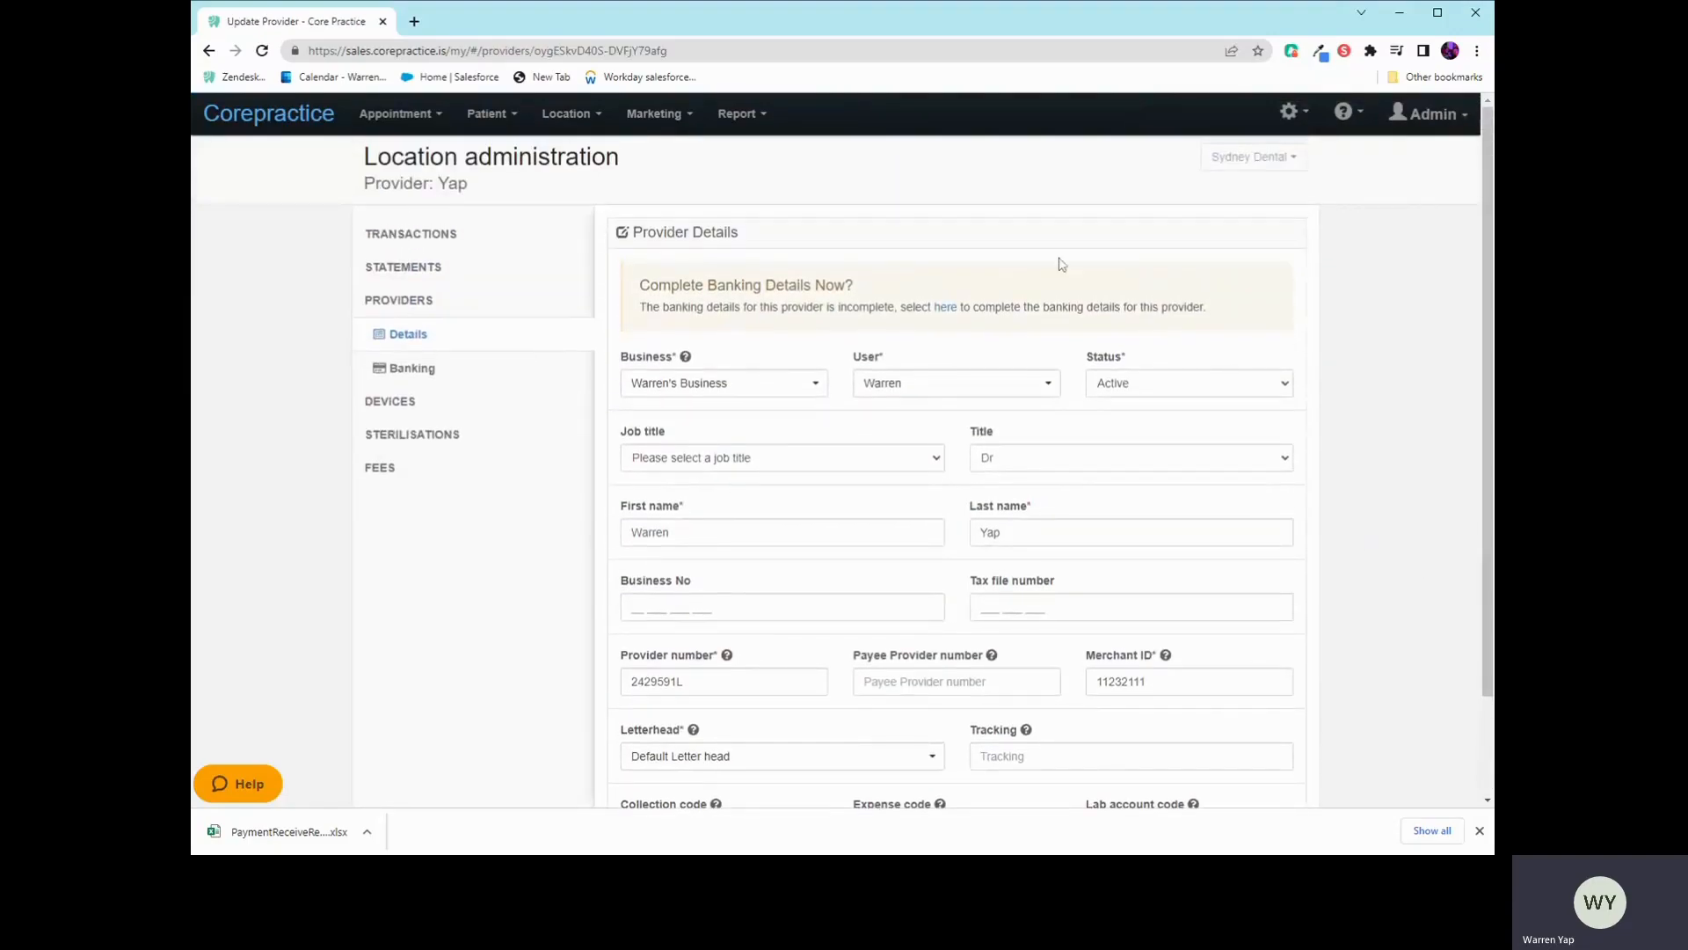
- Search the site's users for the practitioner's first name, open the matching user and check the email address in the profile
{"action": "left_click", "coordinate": [1289, 111]}
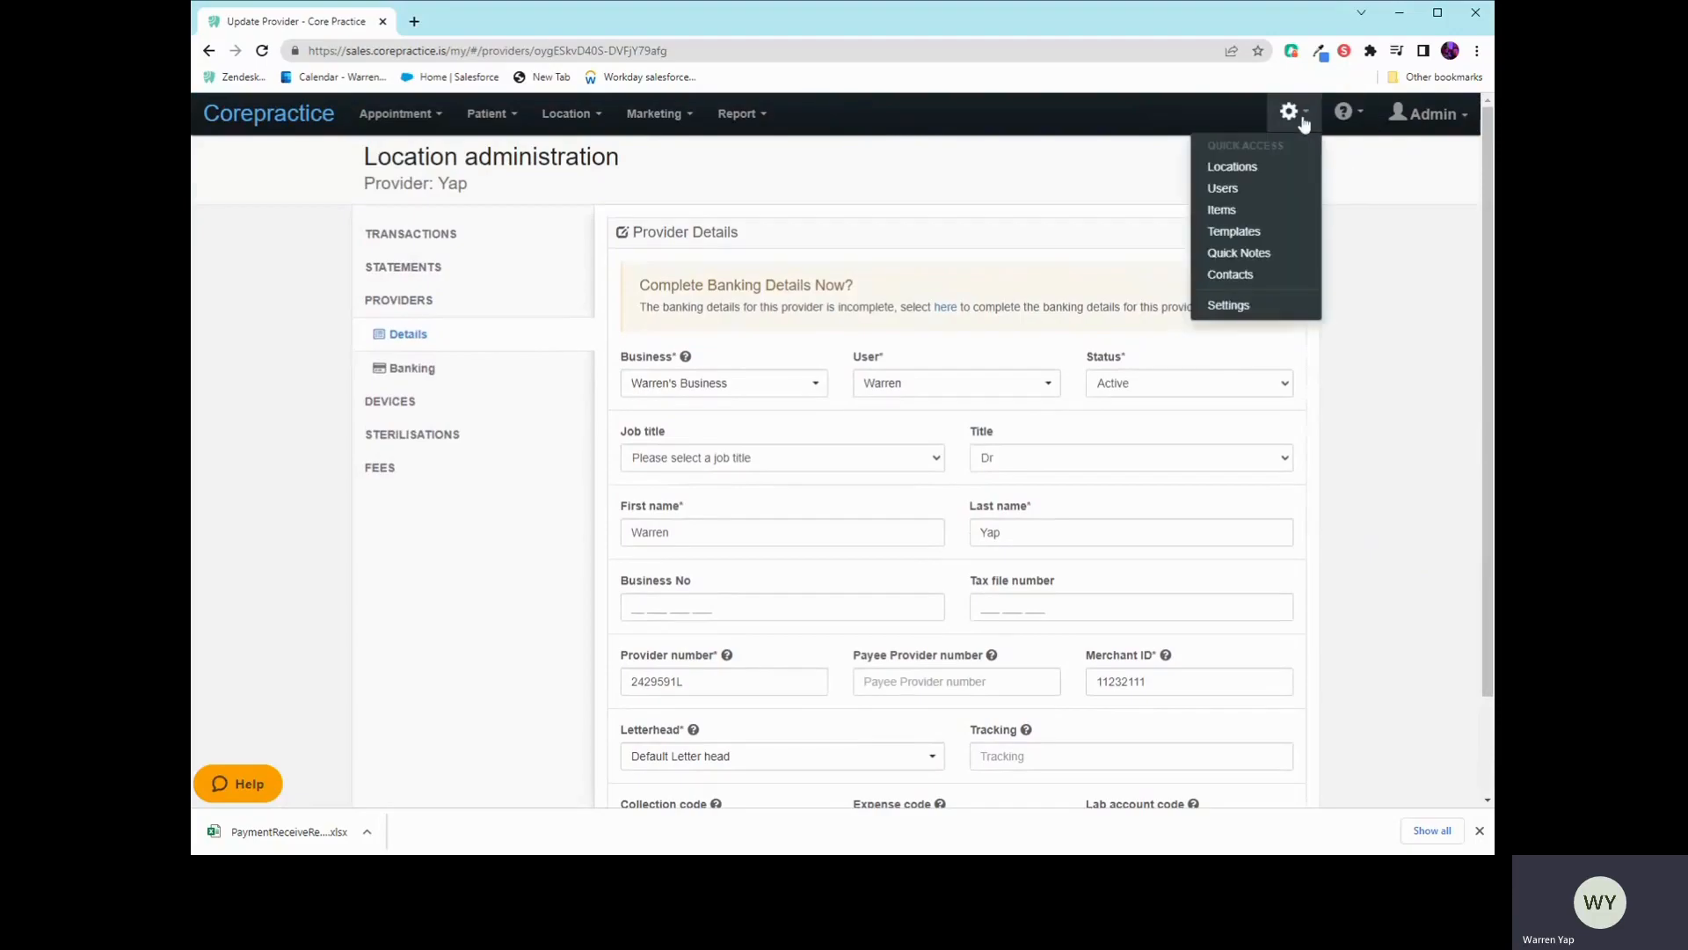
{"action": "left_click", "coordinate": [1219, 187]}
{"action": "left_click", "coordinate": [1057, 240]}
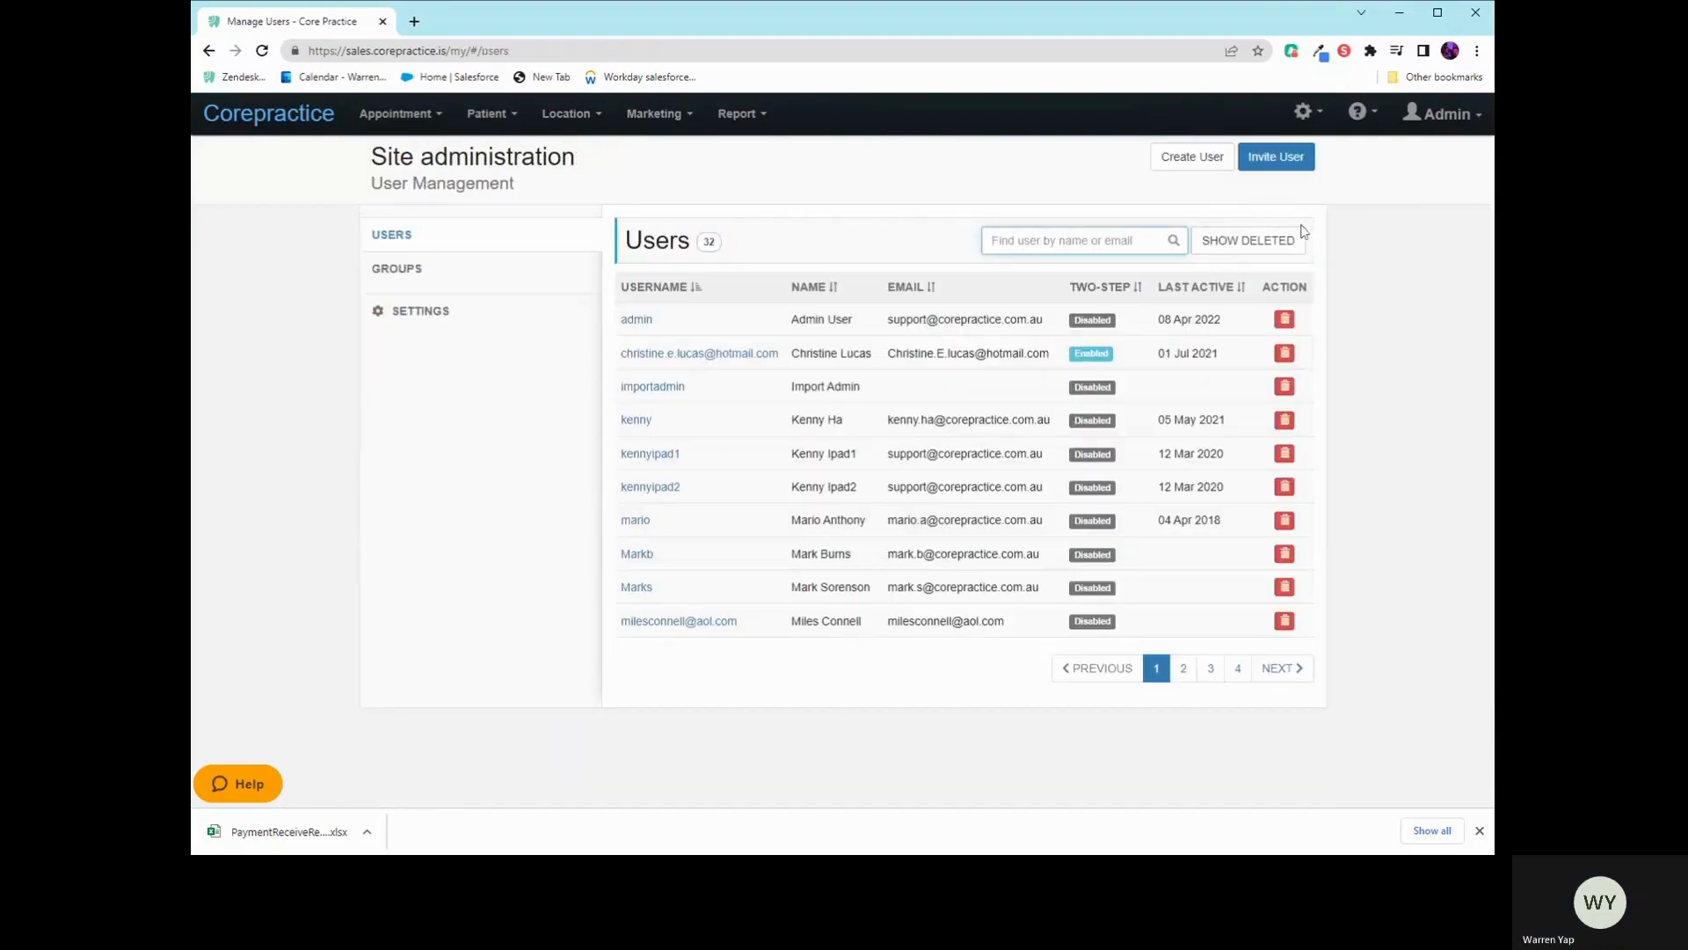
{"action": "type", "text": "warren"}
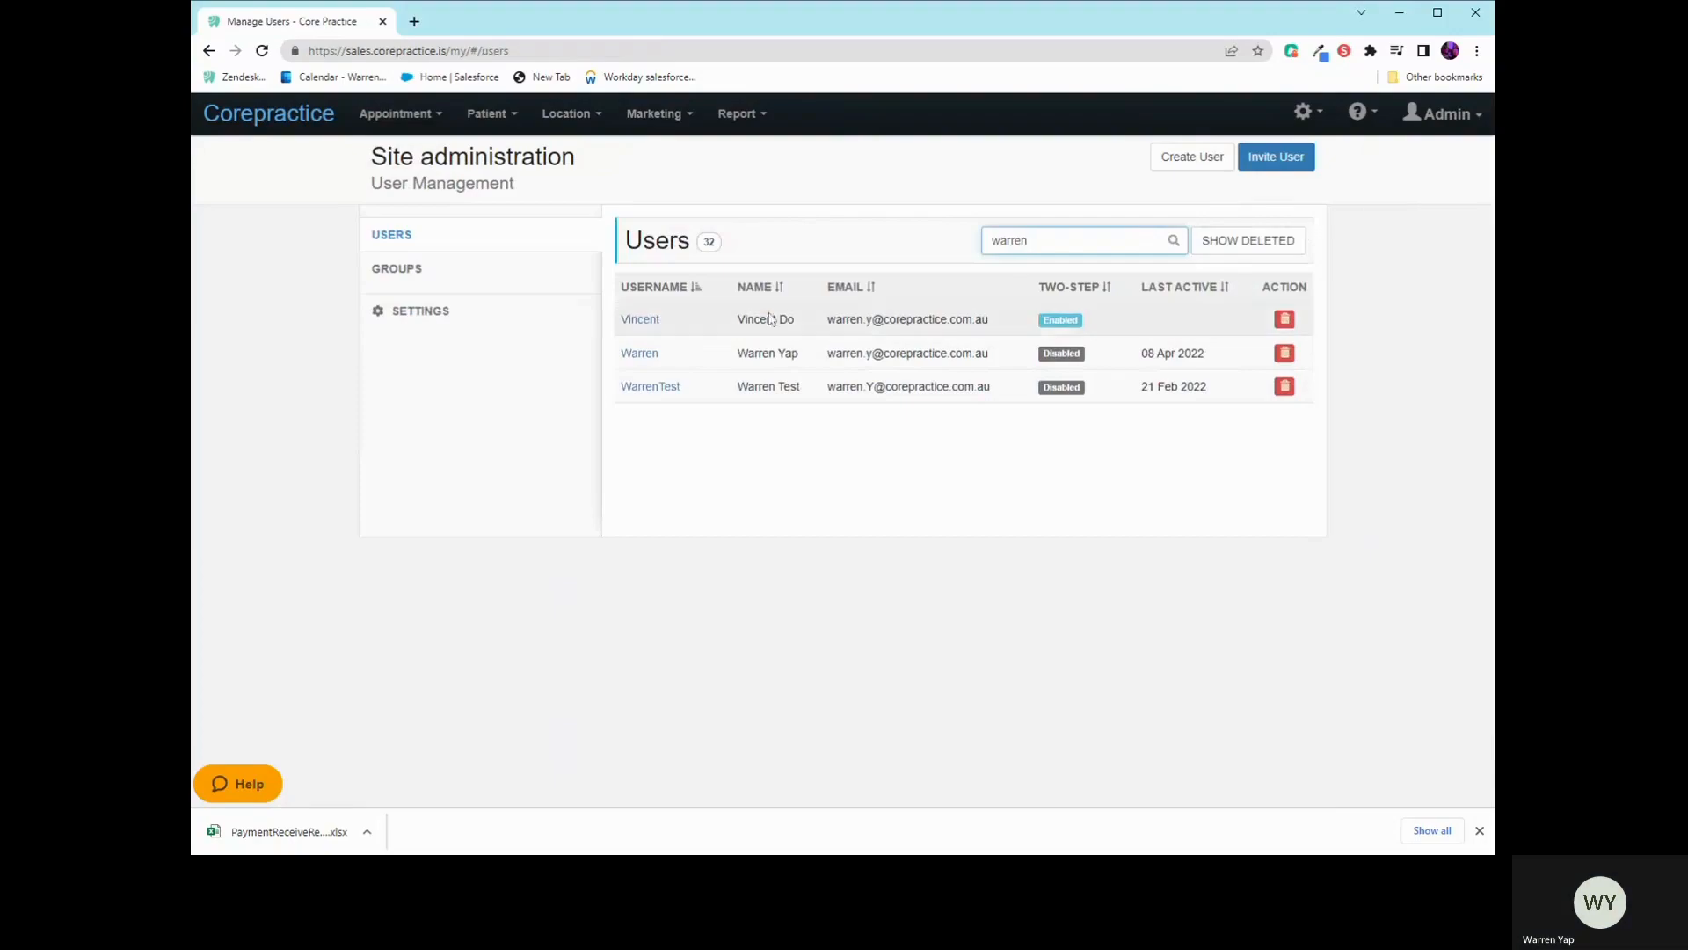
{"action": "left_click", "coordinate": [640, 353]}
{"action": "scroll", "coordinate": [1099, 596], "scroll_direction": "down", "scroll_amount": 3}
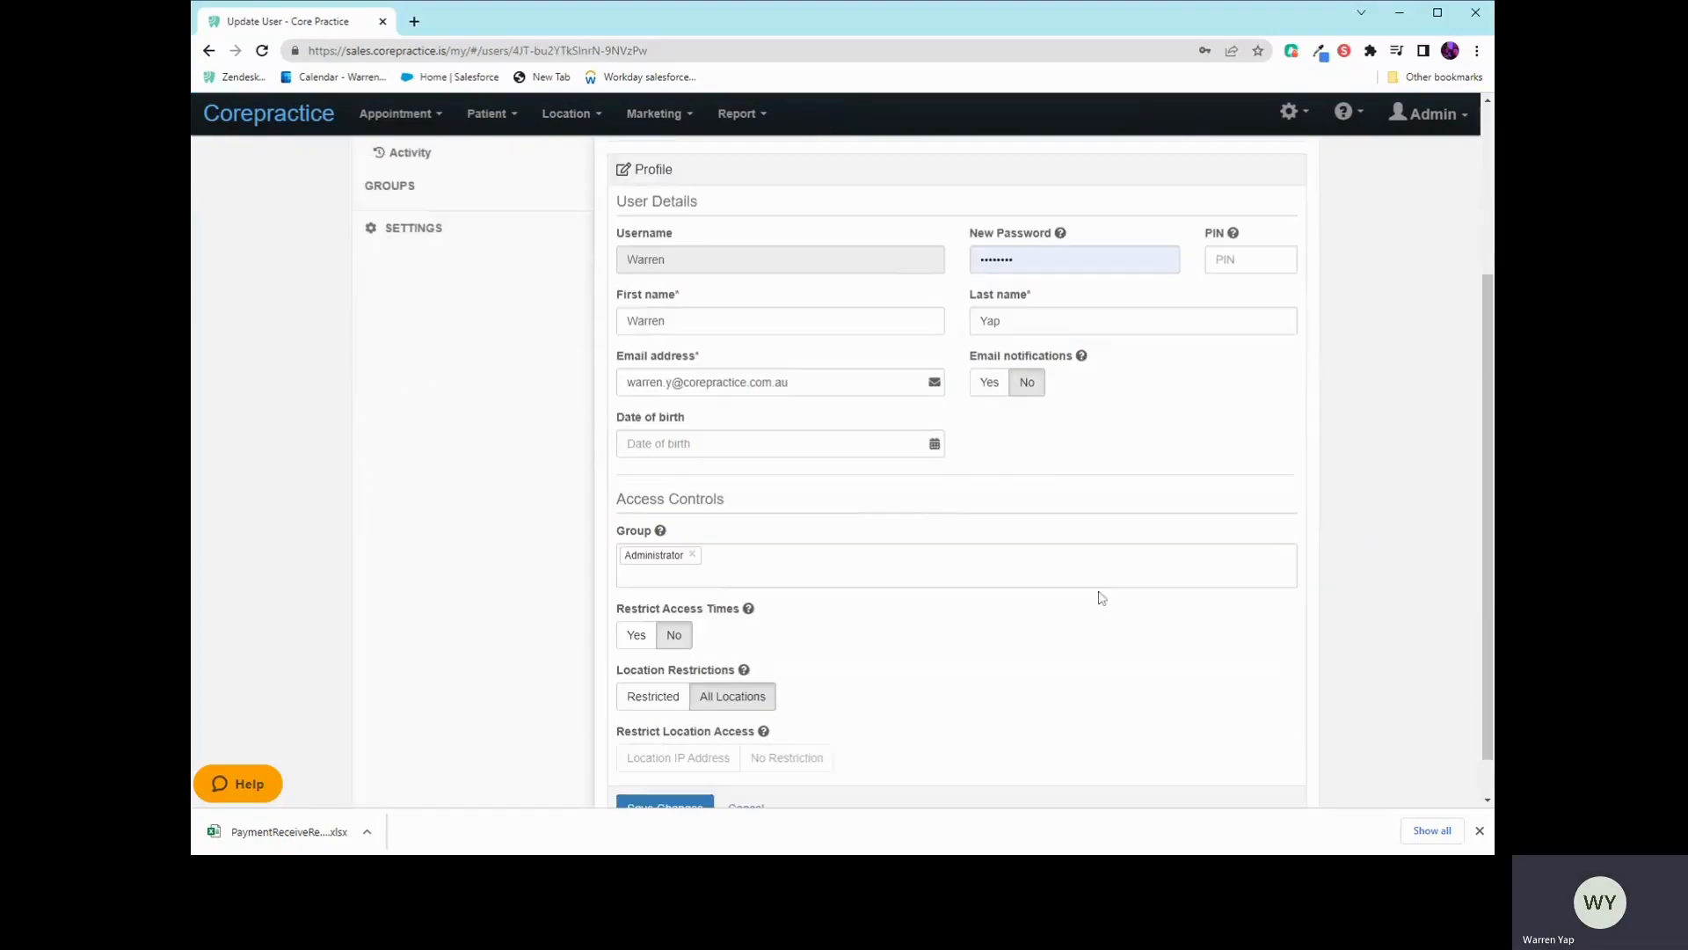
{"action": "left_click_drag", "start_coordinate": [798, 382], "coordinate": [573, 322]}
{"action": "left_click", "coordinate": [798, 382]}
{"action": "left_click", "coordinate": [1241, 429]}
{"action": "scroll", "coordinate": [1237, 426], "scroll_direction": "up", "scroll_amount": 2}
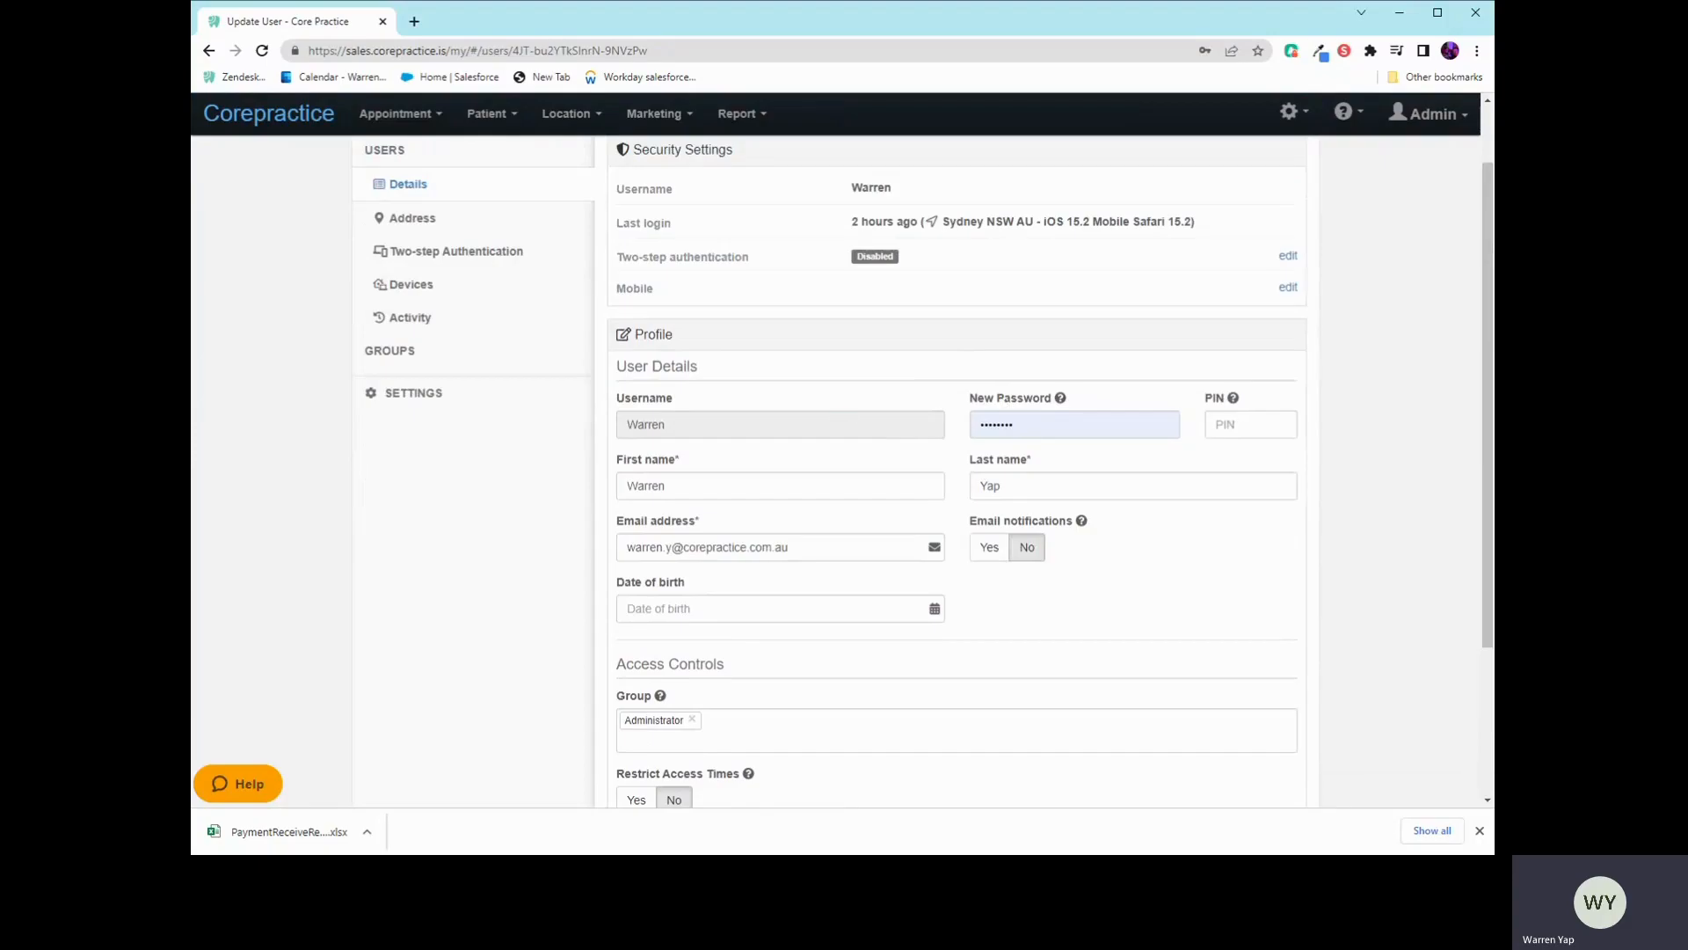
- Reopen the practitioner's provider details and check which user account is linked, keeping the current selection
{"action": "left_click", "coordinate": [565, 114]}
{"action": "left_click", "coordinate": [581, 186]}
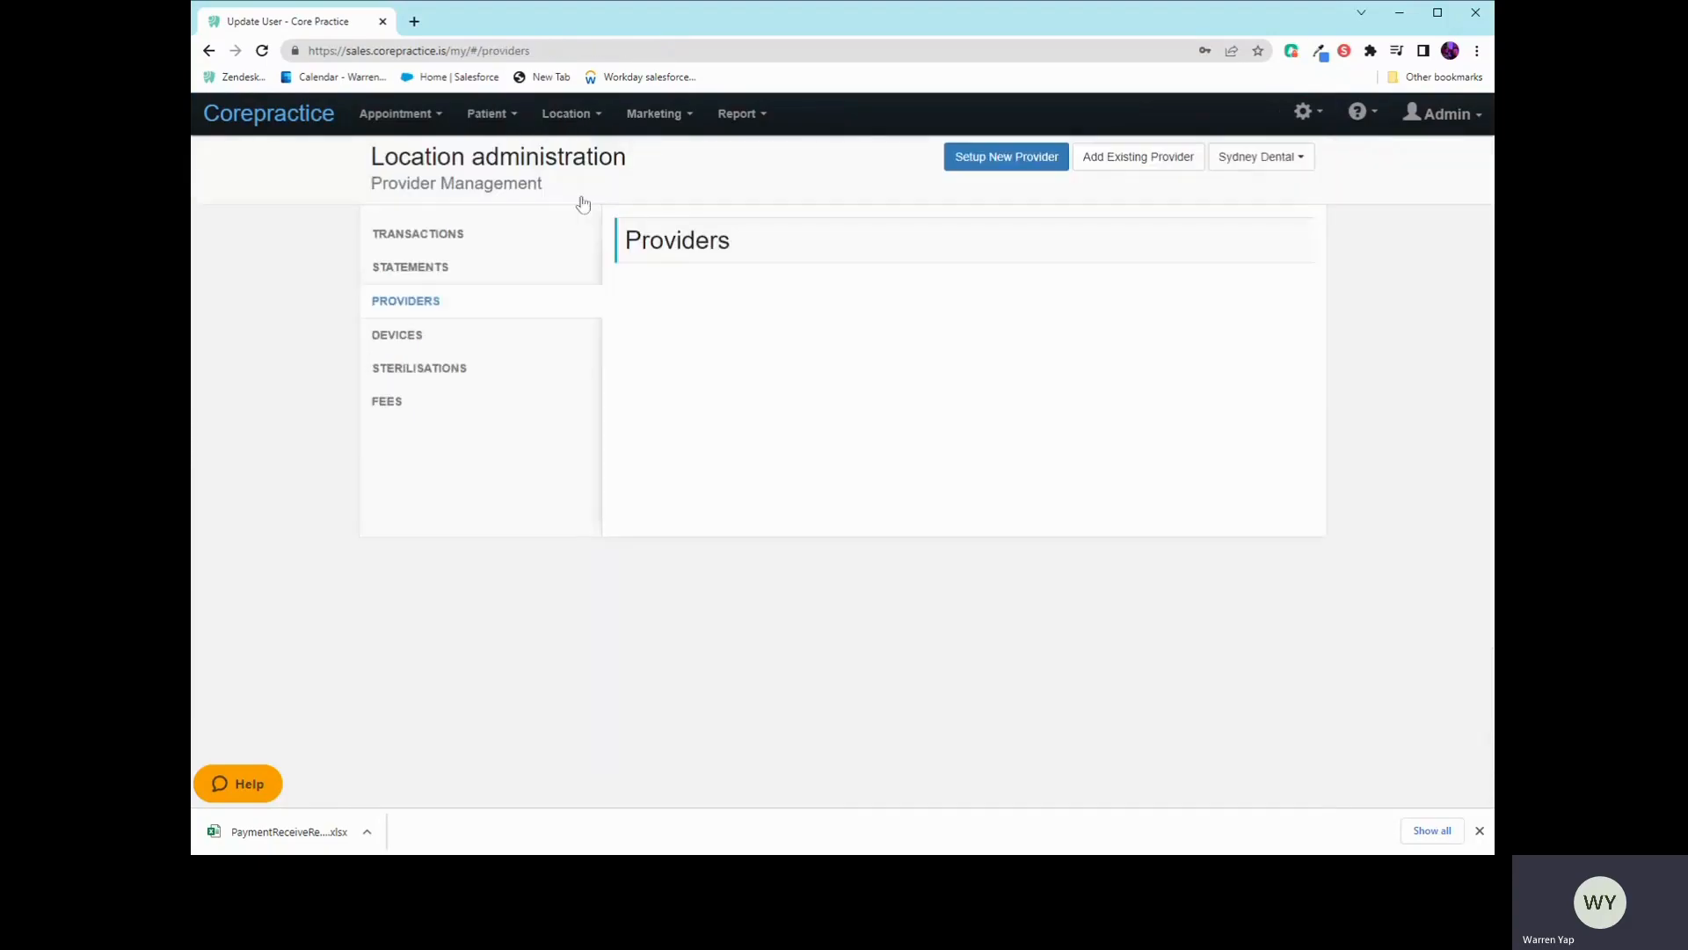
{"action": "left_click", "coordinate": [685, 527]}
{"action": "left_click", "coordinate": [1036, 383]}
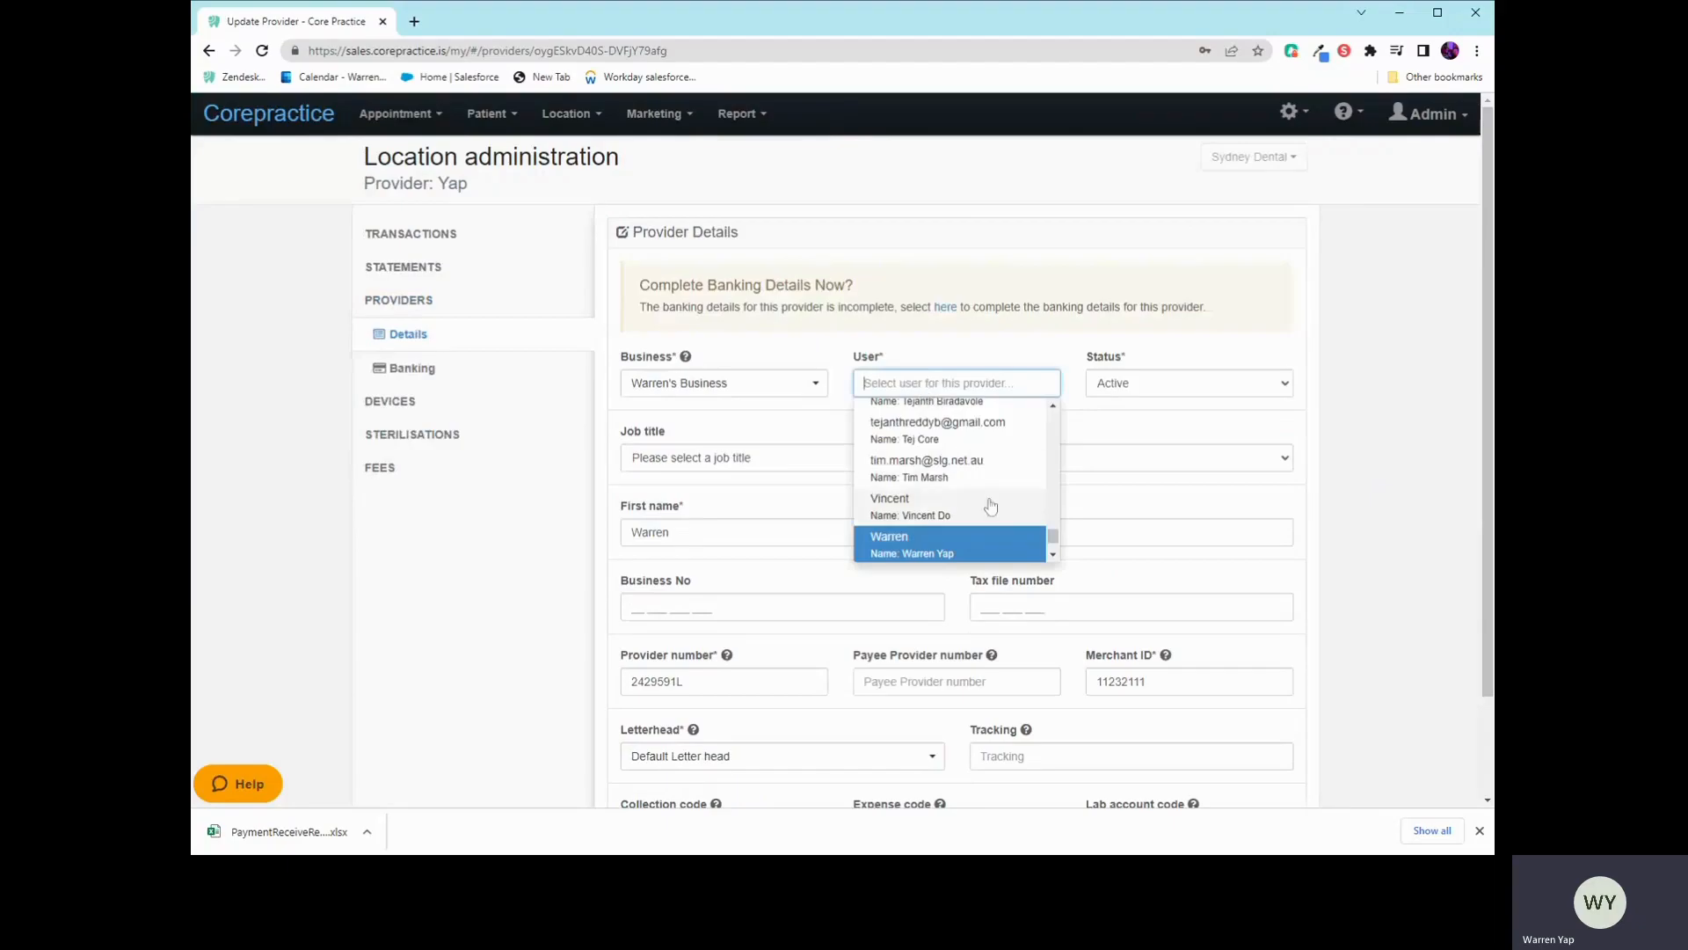
{"action": "scroll", "coordinate": [991, 507], "scroll_direction": "down", "scroll_amount": 1}
{"action": "left_click", "coordinate": [1337, 422]}
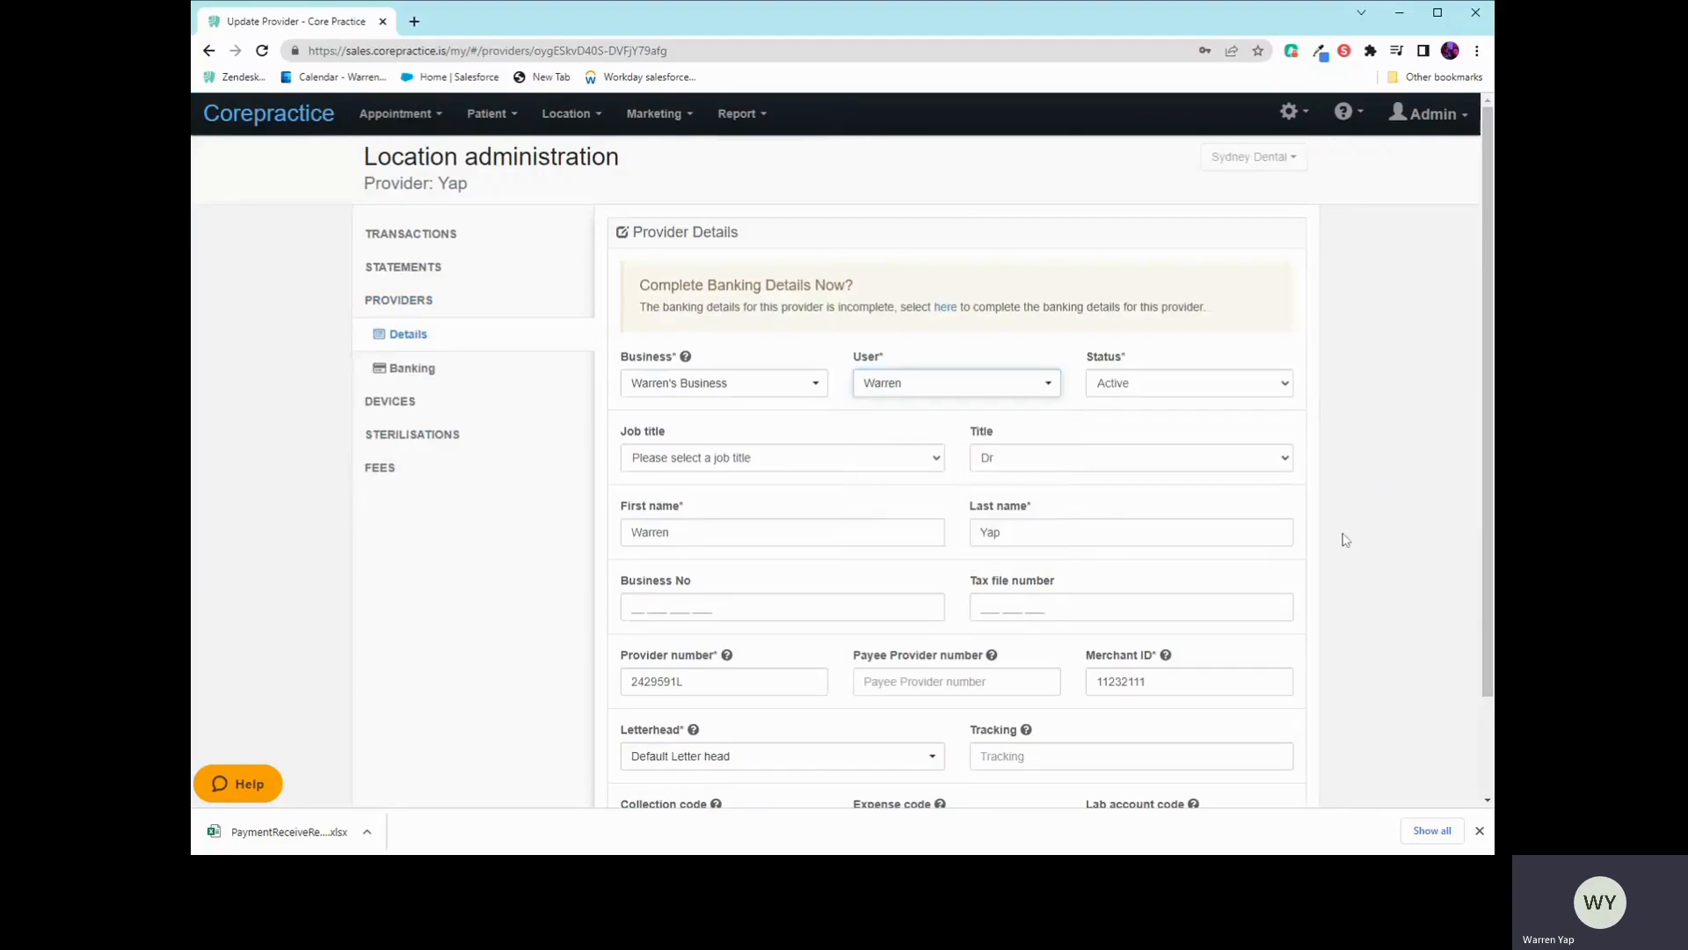
{"action": "scroll", "coordinate": [1319, 624], "scroll_direction": "down", "scroll_amount": 2}
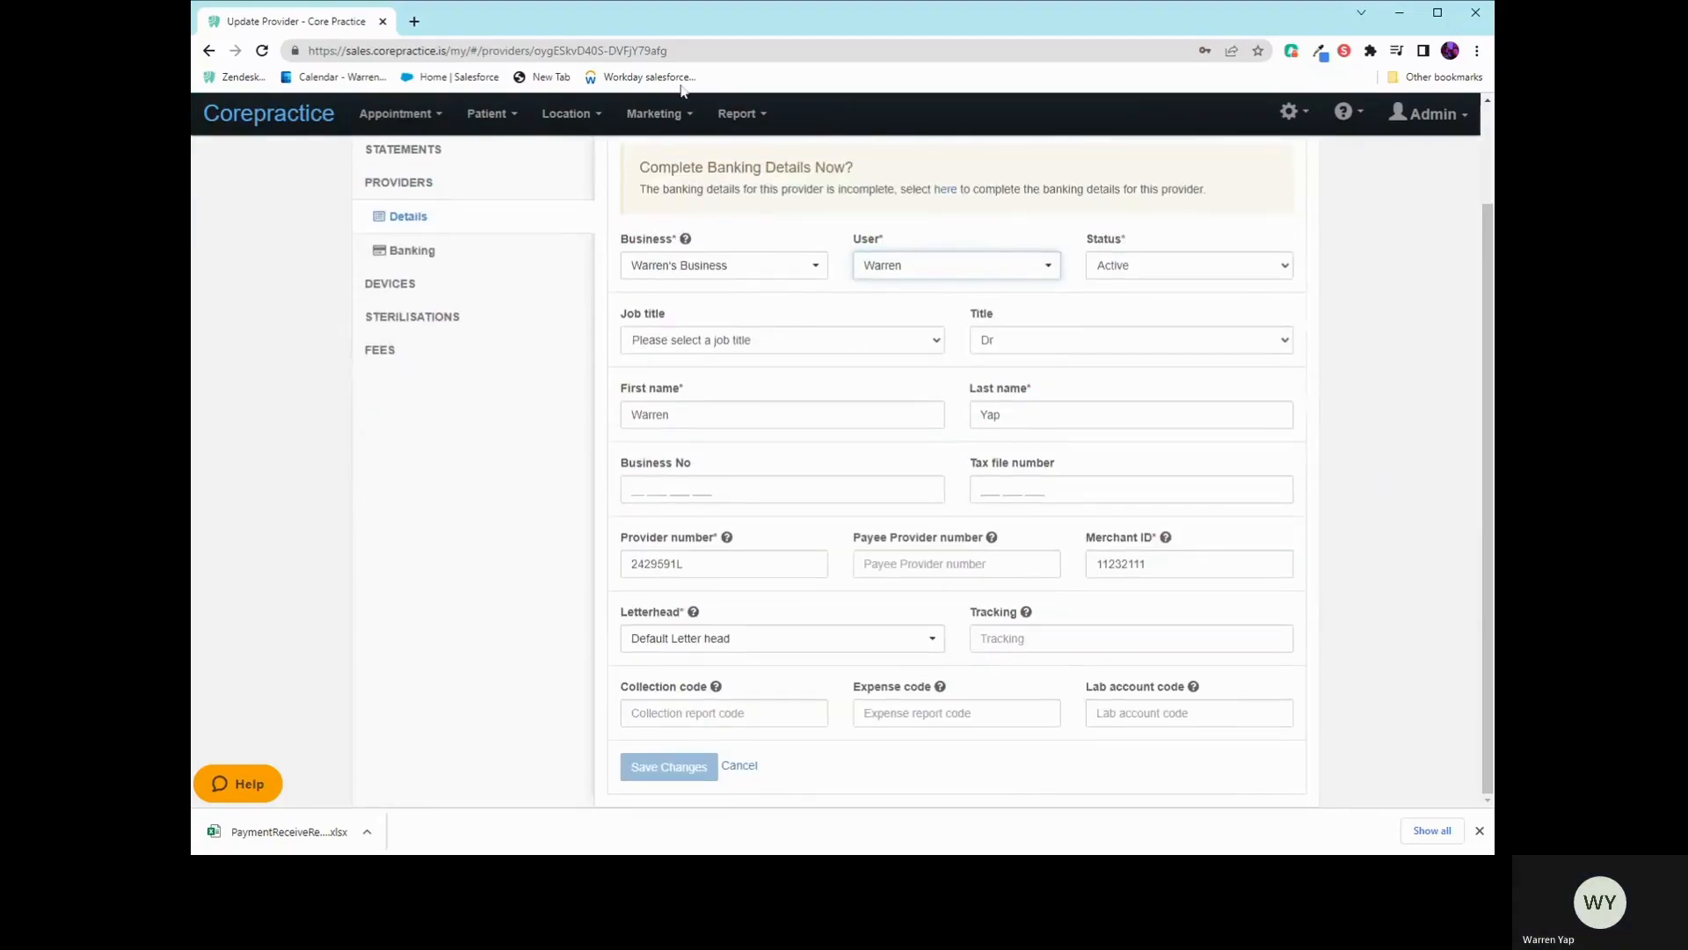
- Open the list of all statements to check their statuses, and view the help suggestions about statements before closing them
{"action": "left_click", "coordinate": [566, 113]}
{"action": "left_click", "coordinate": [588, 174]}
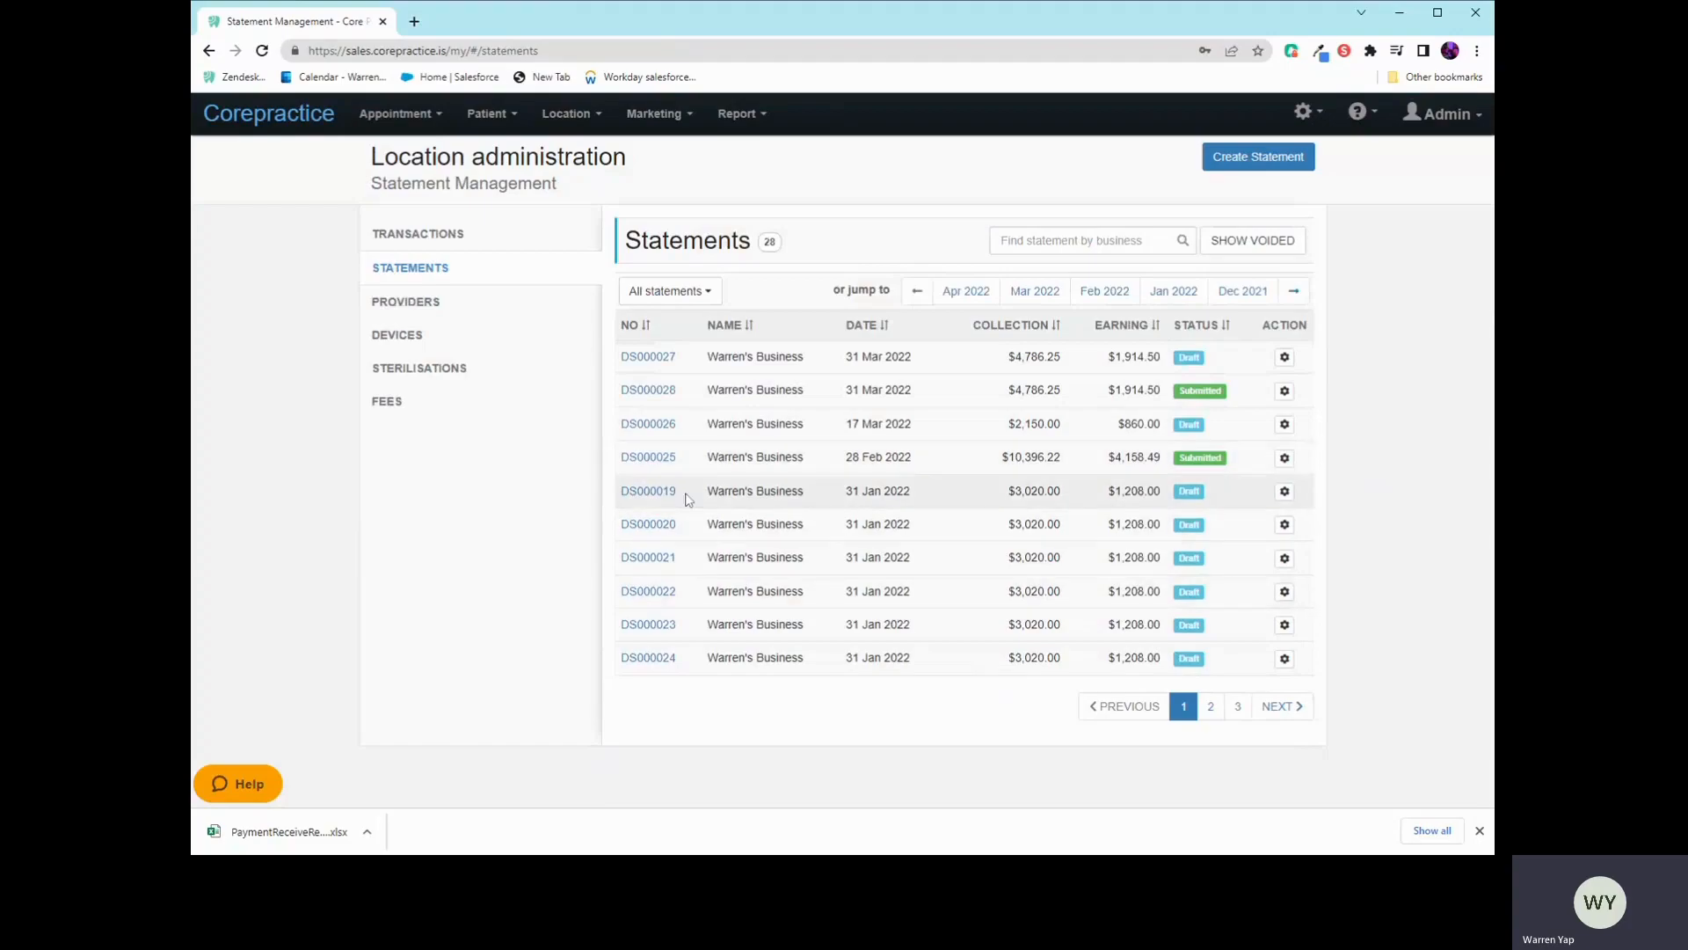
{"action": "left_click", "coordinate": [255, 780]}
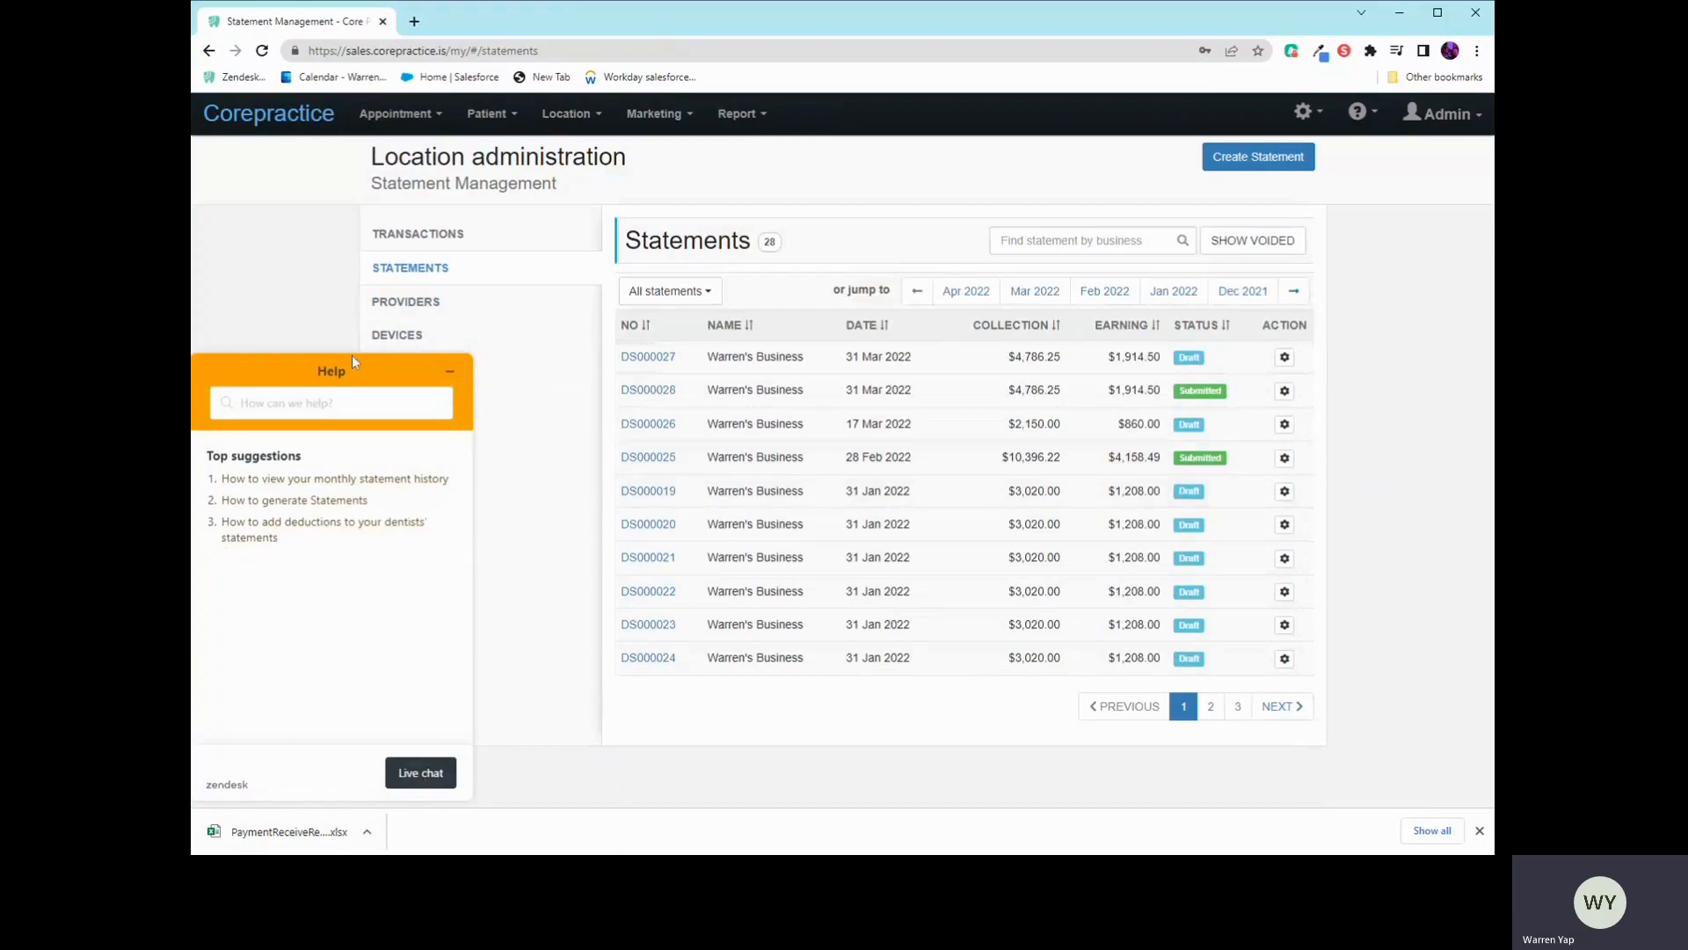
{"action": "left_click", "coordinate": [447, 376]}
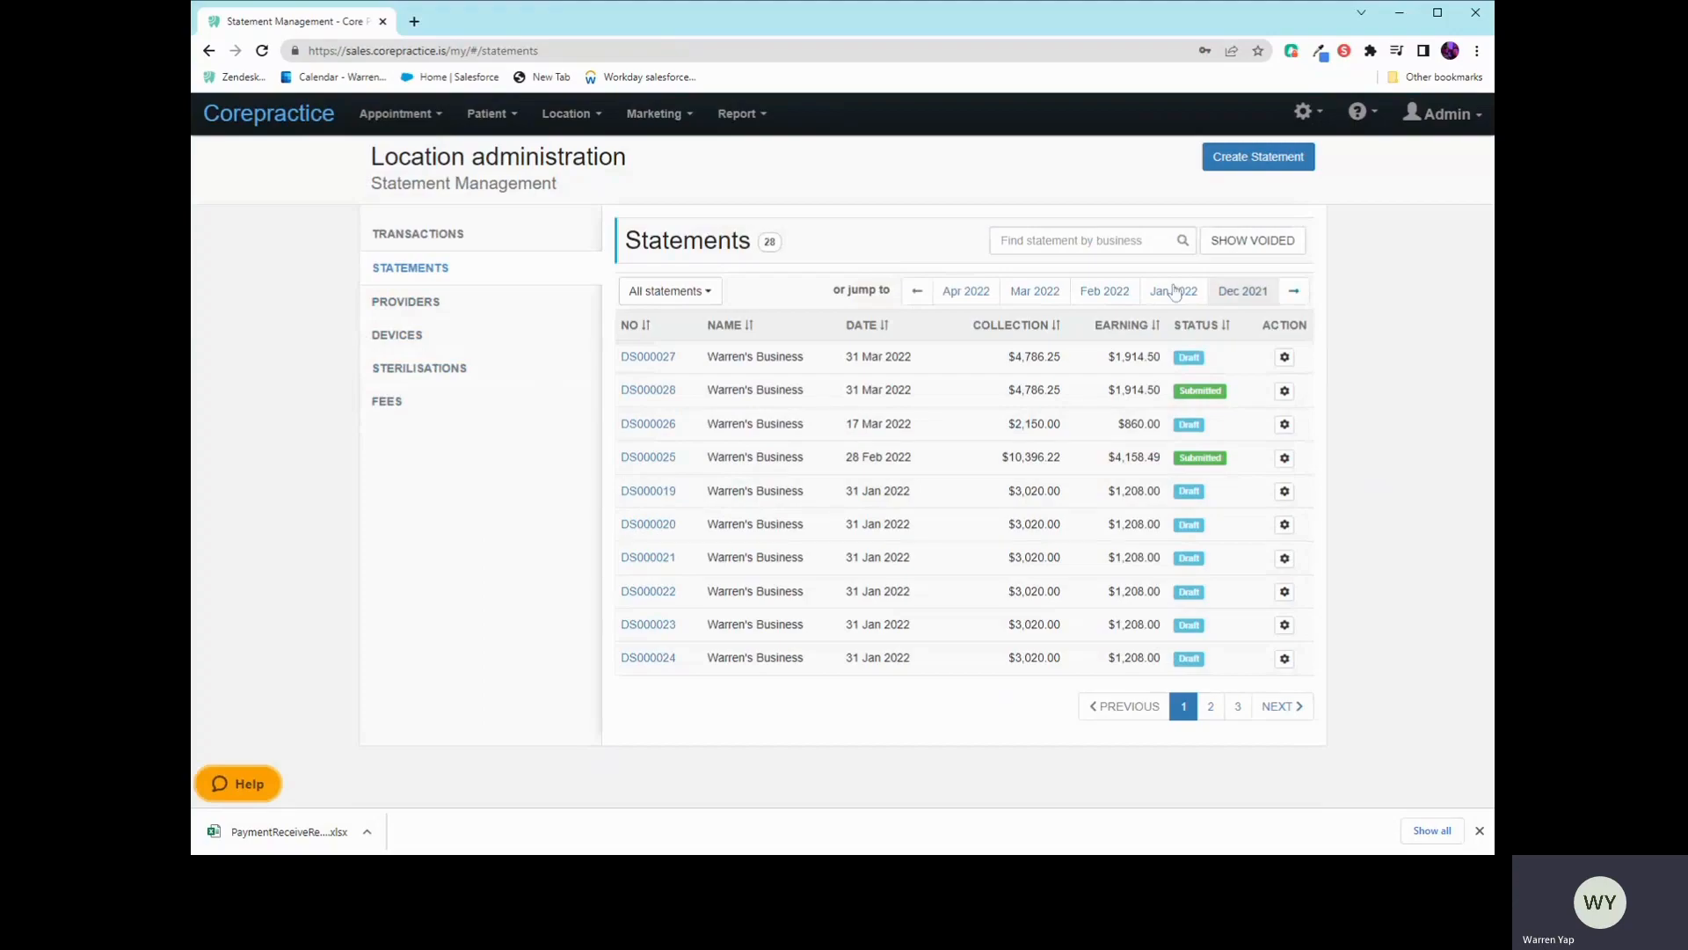